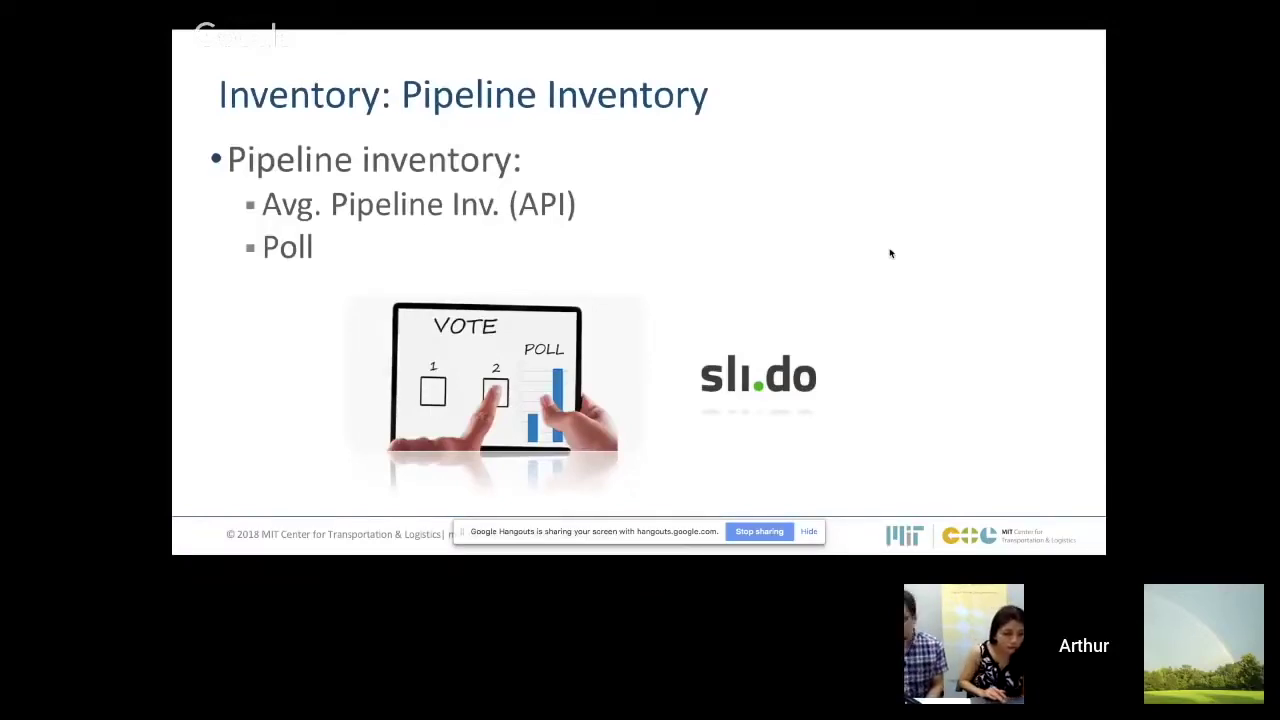
Step: Return to the damped trend forecasting slide, switch to the Examples workbook in Excel and open the Damped Trend sheet at a readable size
{"action": "key", "text": "Left"}
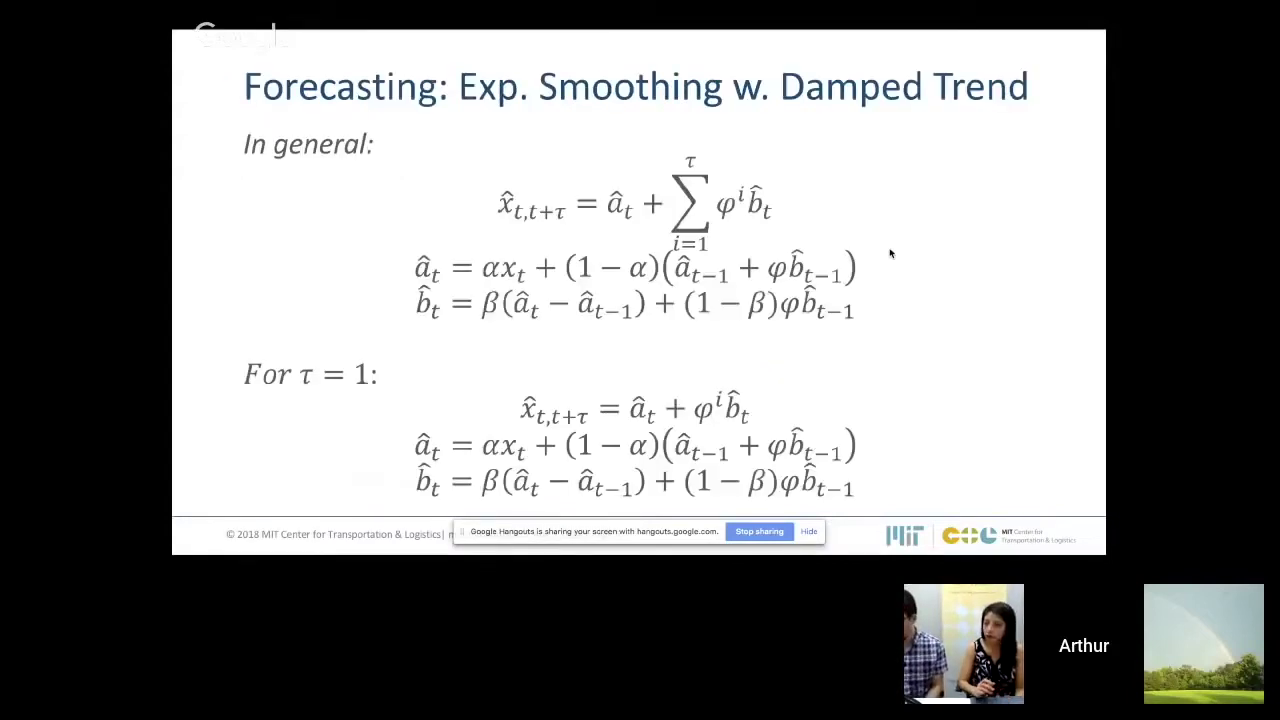
{"action": "key", "text": "super+Tab"}
{"action": "key", "text": "super+Tab"}
{"action": "key", "text": "super+Tab"}
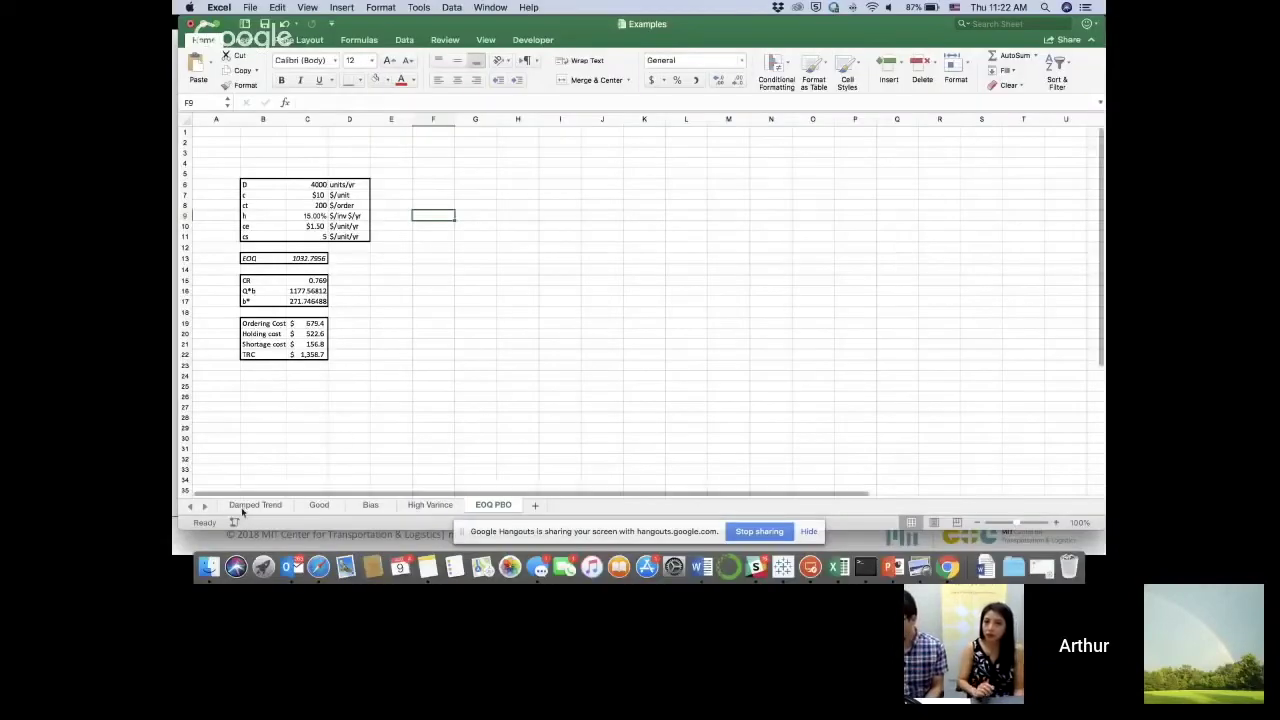
{"action": "left_click", "coordinate": [253, 505]}
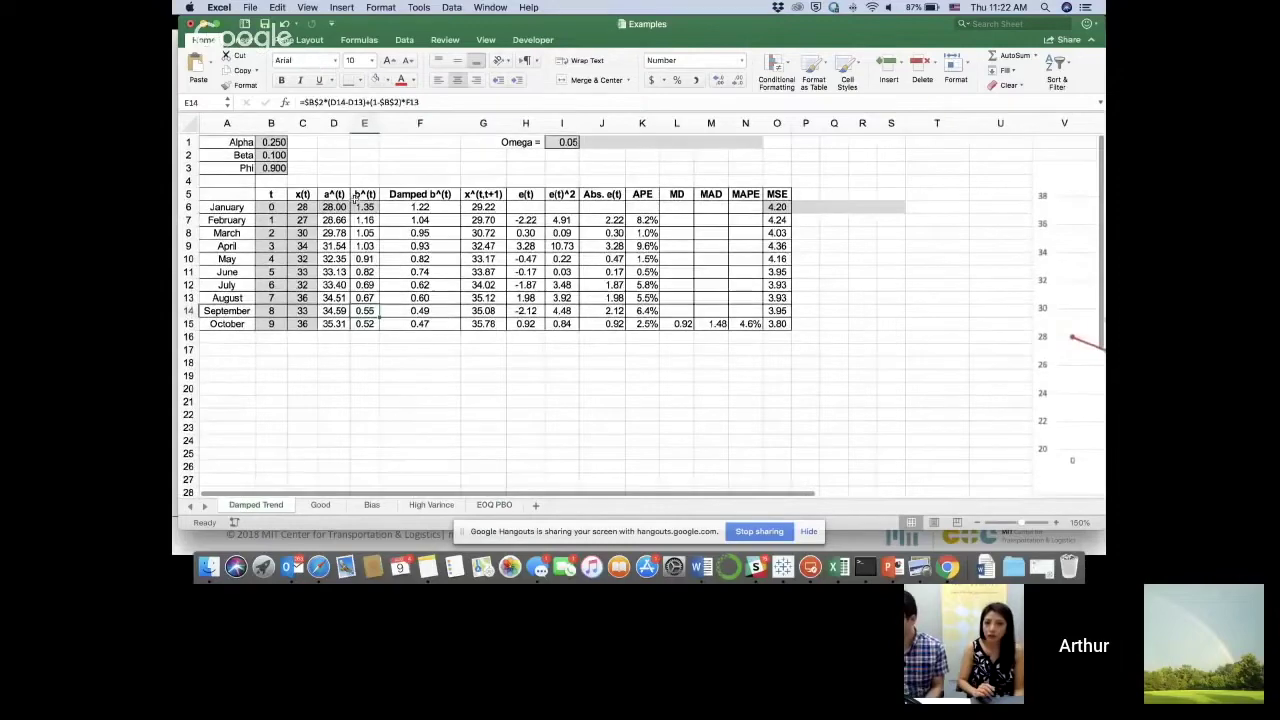
{"action": "scroll", "coordinate": [302, 197], "scroll_direction": "up", "scroll_amount": 3}
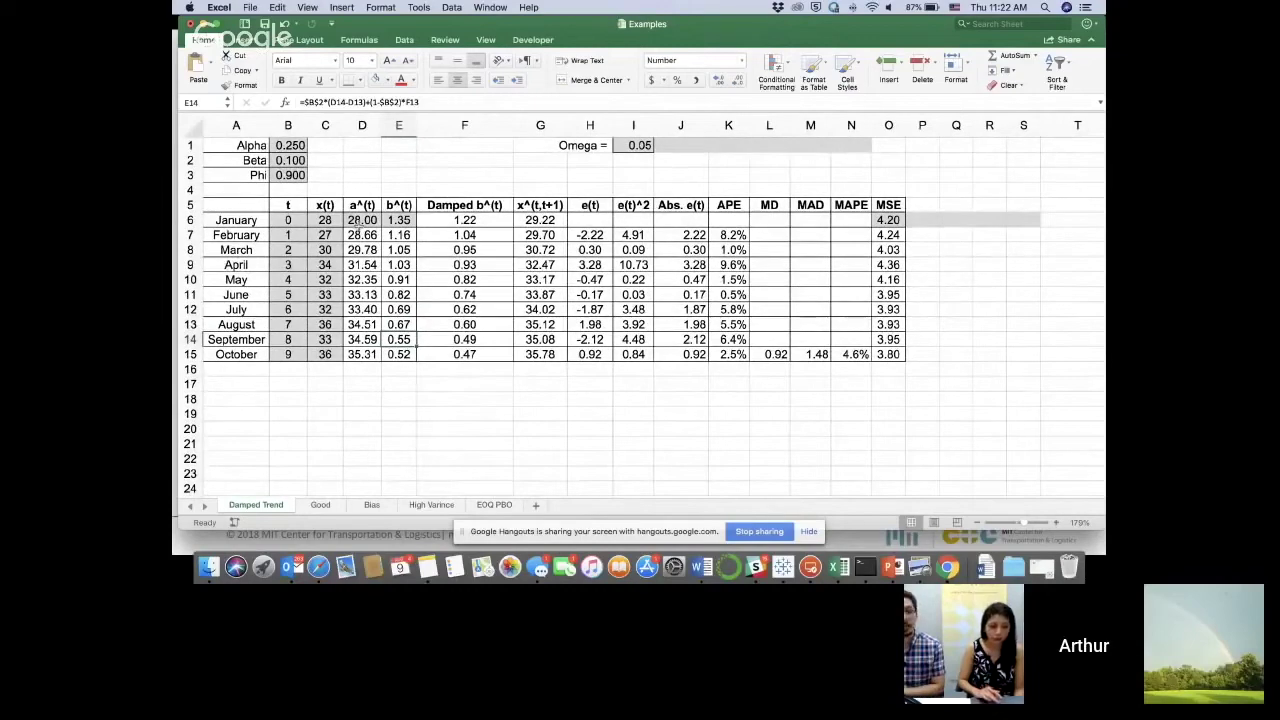
{"action": "scroll", "coordinate": [385, 205], "scroll_direction": "up", "scroll_amount": 5}
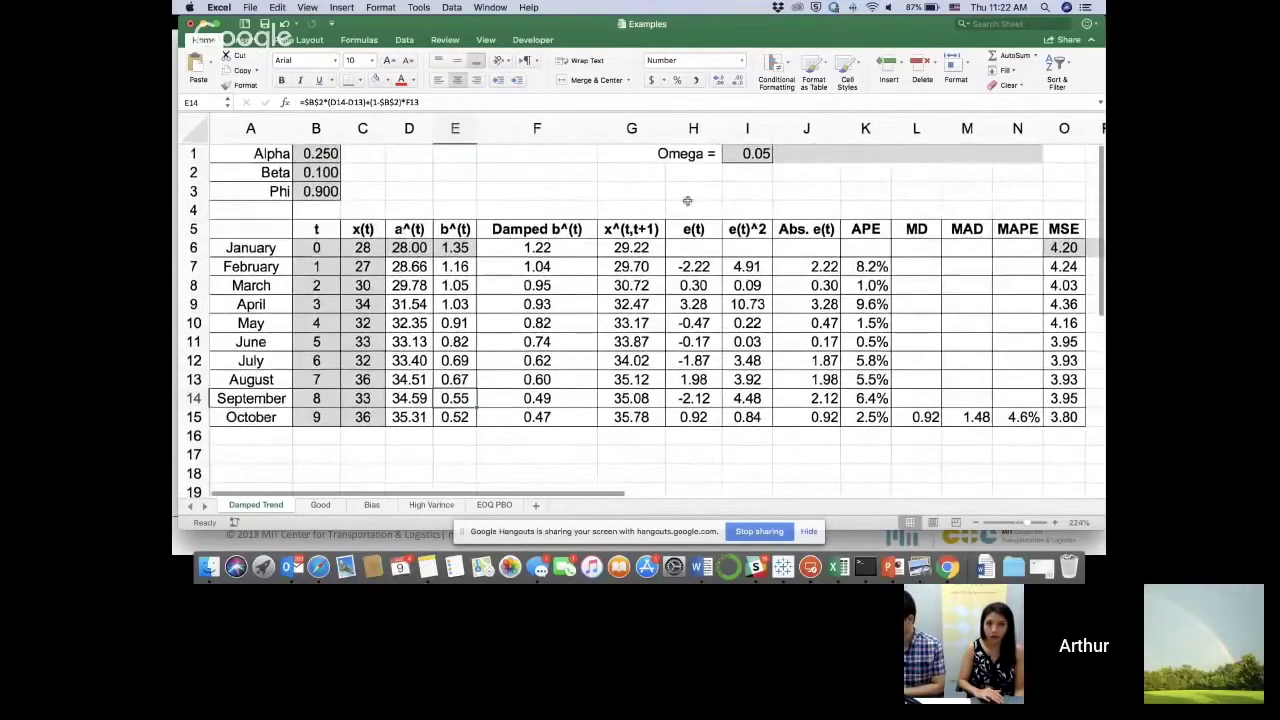
Step: Examine the Alpha, Beta, Phi and Omega parameters and the monthly demand data in A5:C15
{"action": "left_click", "coordinate": [669, 196]}
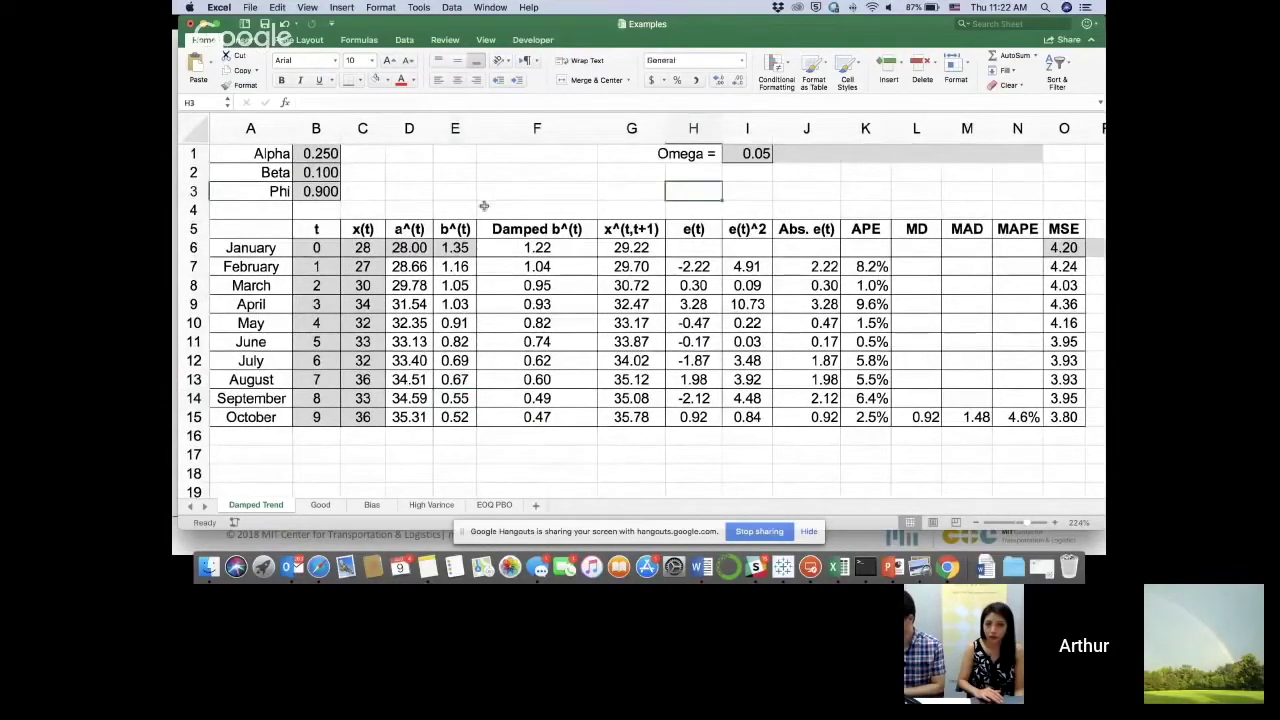
{"action": "left_click", "coordinate": [371, 166]}
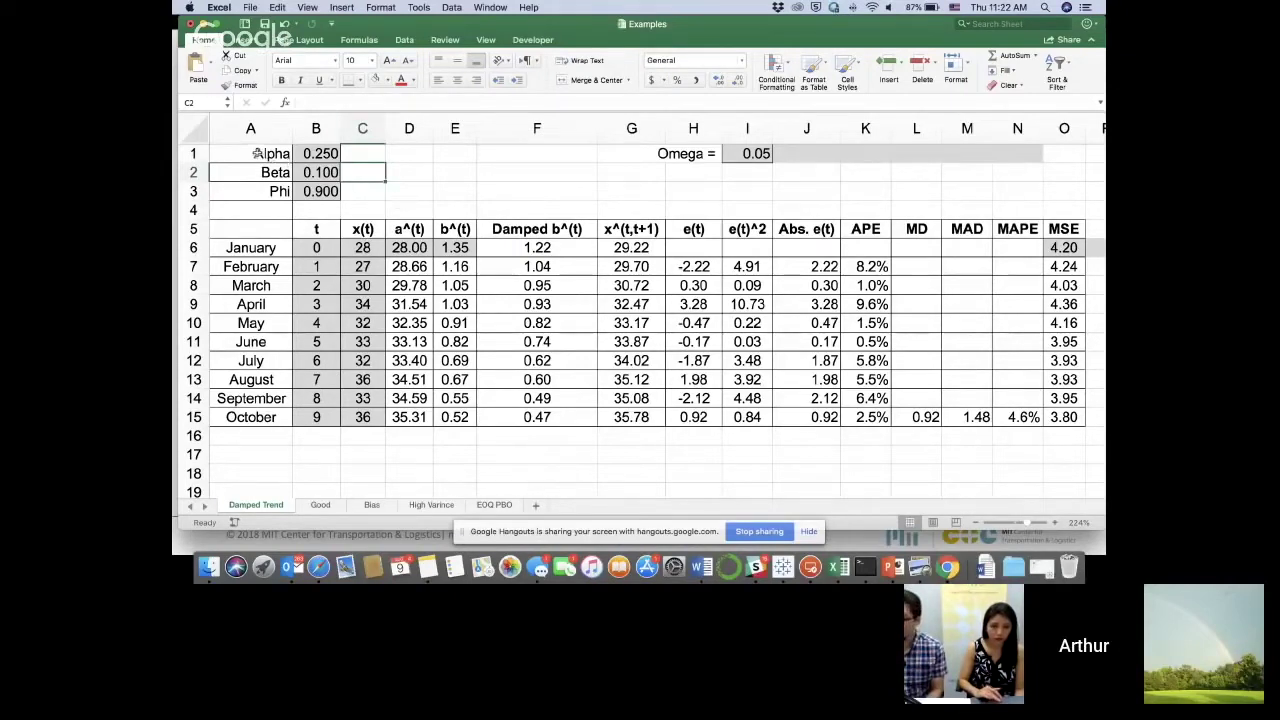
{"action": "mouse_move", "coordinate": [258, 153]}
{"action": "left_mouse_down"}
{"action": "mouse_move", "coordinate": [315, 172]}
{"action": "mouse_move", "coordinate": [322, 190]}
{"action": "left_mouse_up"}
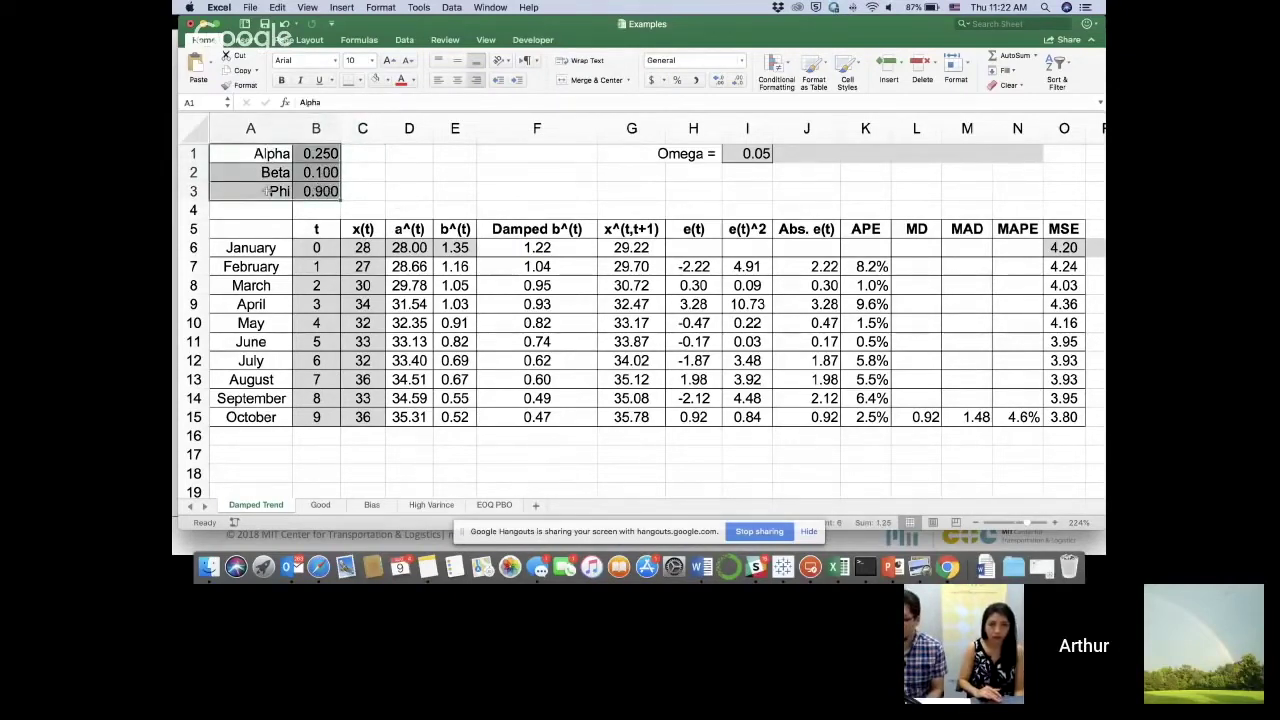
{"action": "left_click", "coordinate": [697, 153]}
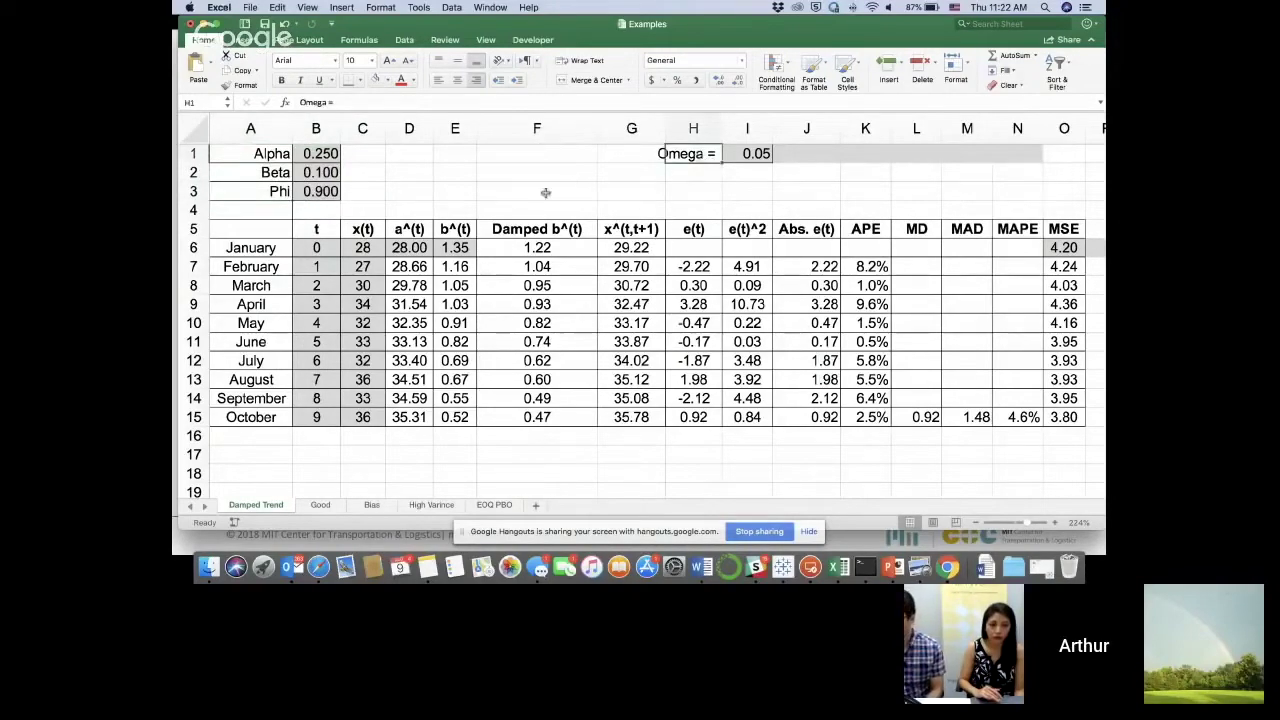
{"action": "scroll", "coordinate": [511, 197], "scroll_direction": "down", "scroll_amount": 1}
{"action": "left_click_drag", "start_coordinate": [249, 226], "coordinate": [360, 413]}
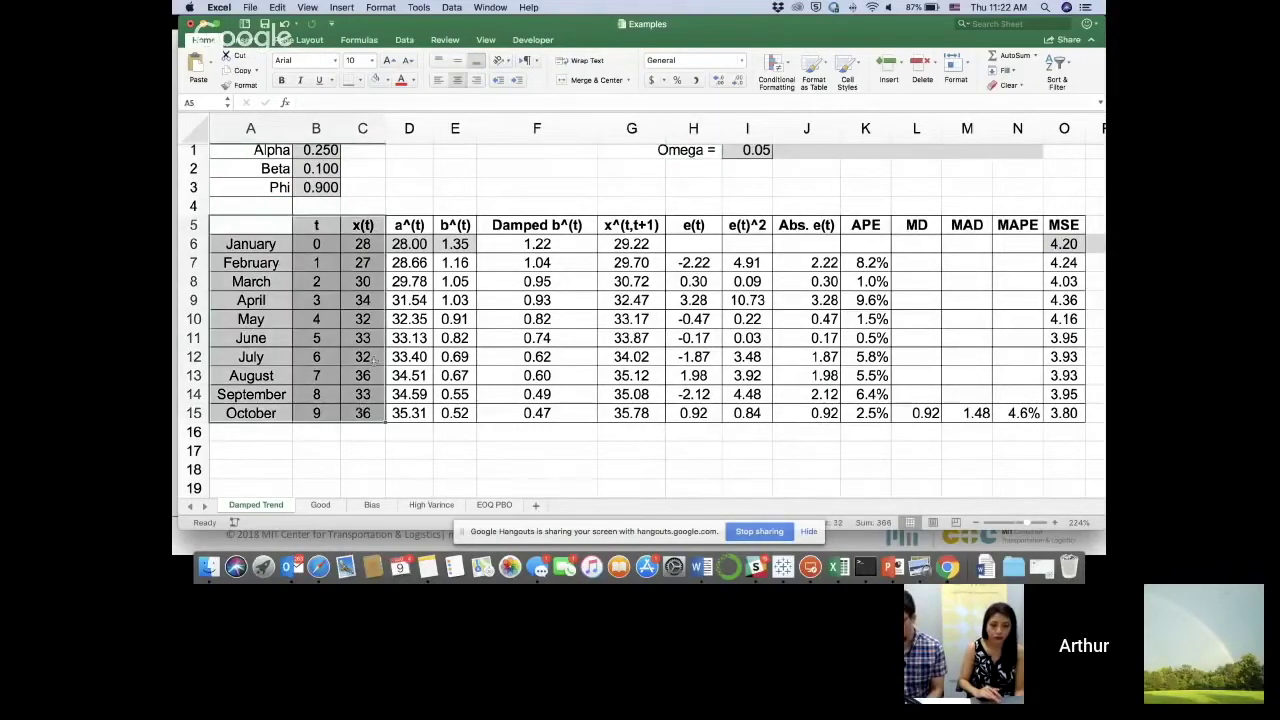
{"action": "left_click", "coordinate": [437, 186]}
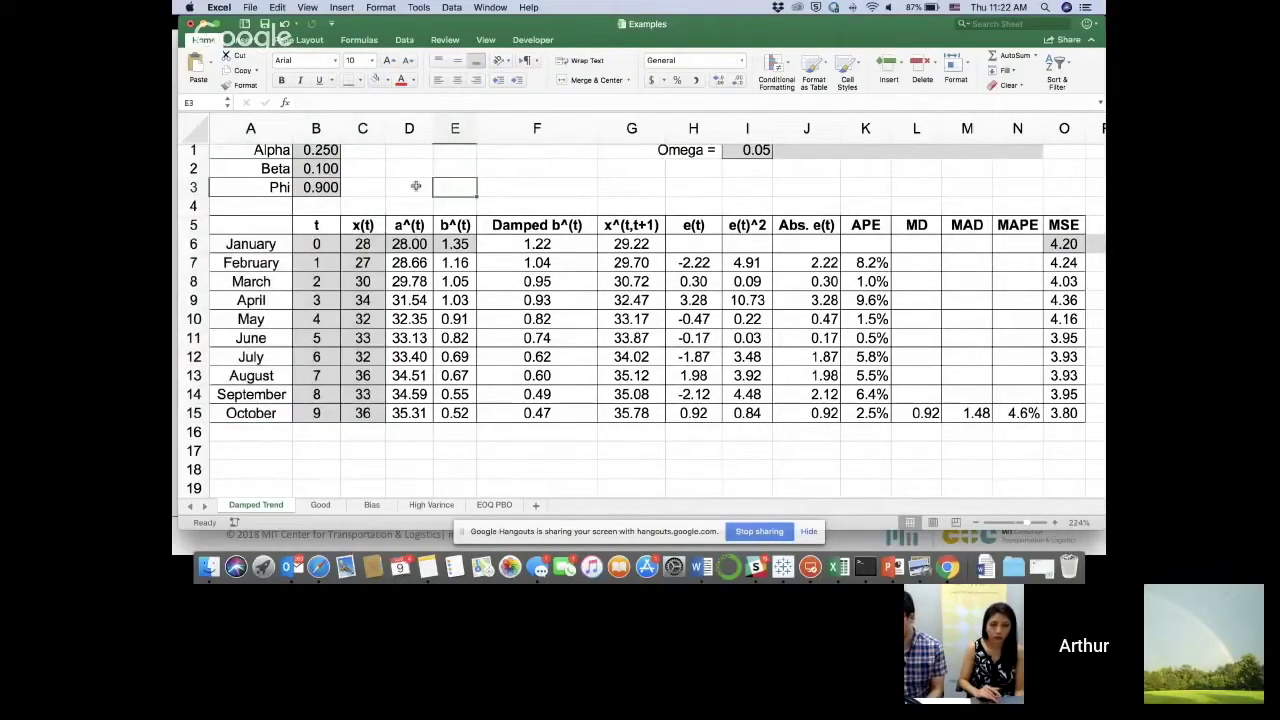
Step: Go through the a^(t), b^(t), Damped b^(t) and x^(t,t+1) columns one by one
{"action": "left_click", "coordinate": [409, 128]}
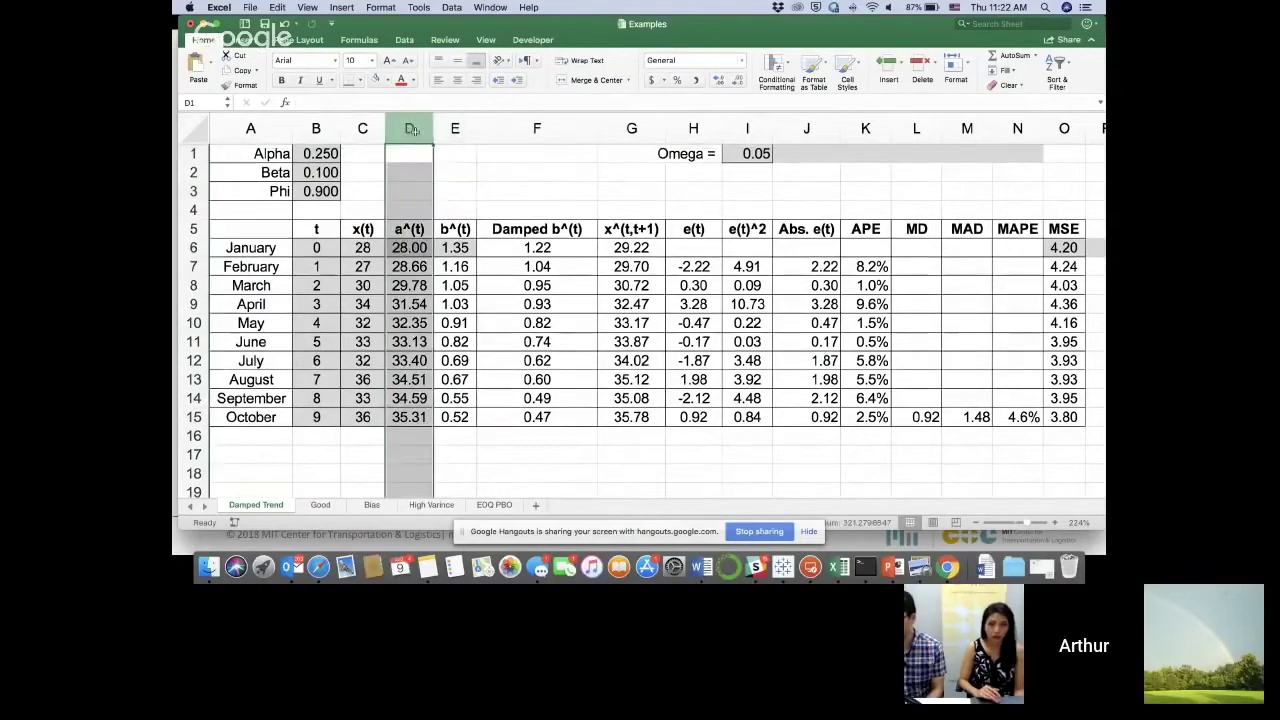
{"action": "left_click", "coordinate": [455, 128]}
{"action": "left_click", "coordinate": [537, 128]}
{"action": "left_click", "coordinate": [636, 127]}
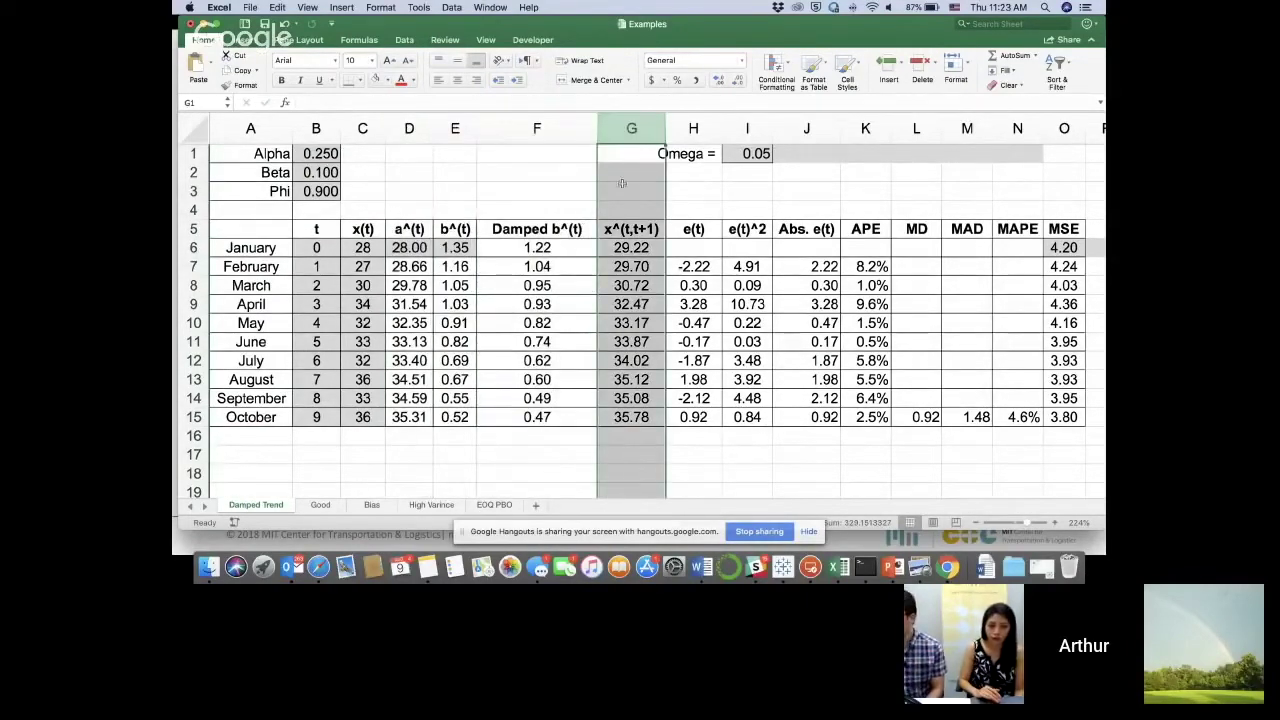
Step: Slightly narrow the Damped b^(t) column, keeping its heading fully readable
{"action": "left_click", "coordinate": [621, 229]}
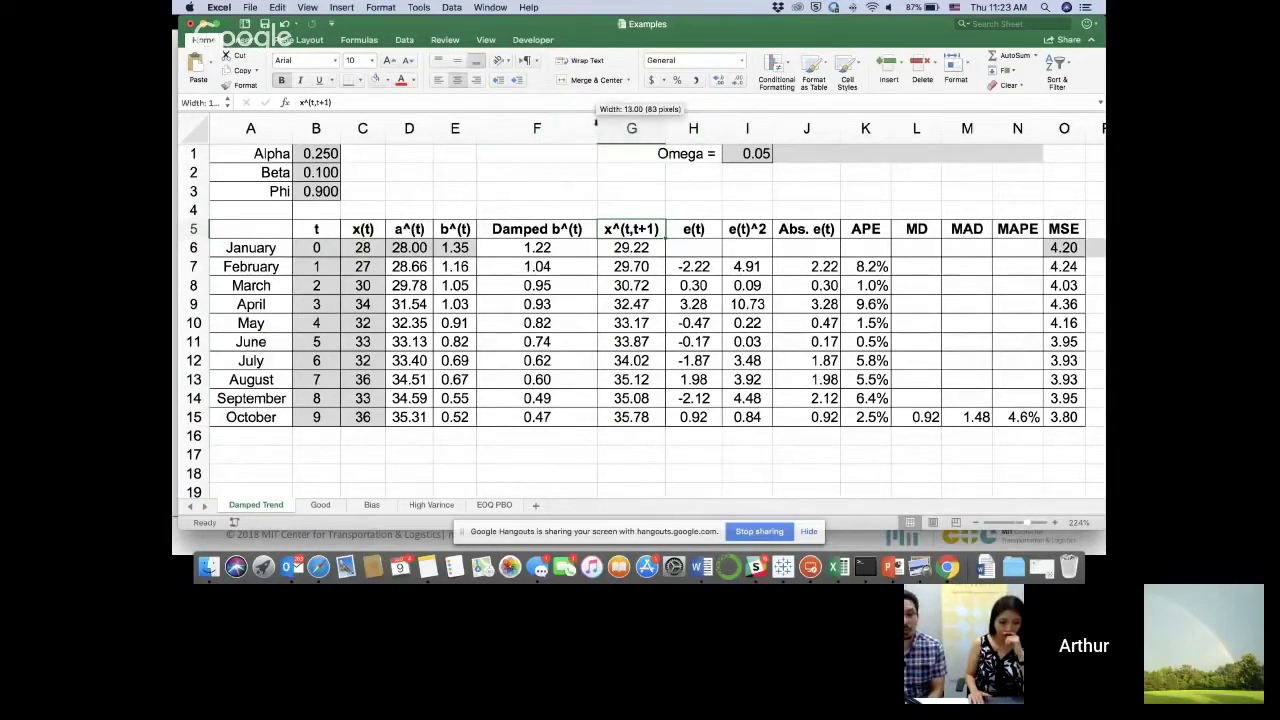
{"action": "left_click_drag", "start_coordinate": [597, 123], "coordinate": [580, 124]}
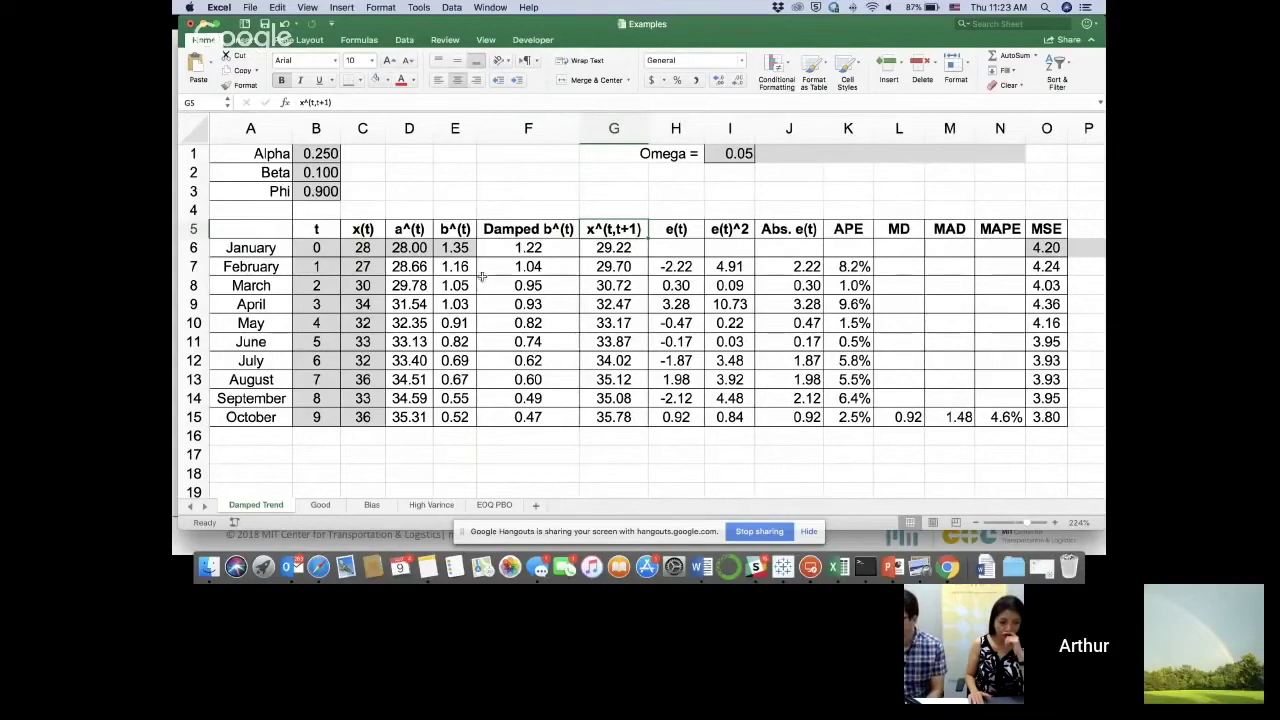
Step: Examine the a^(t) and b^(t) headings, and compare the b^(t) column with the Damped b^(t) column
{"action": "left_click", "coordinate": [408, 229]}
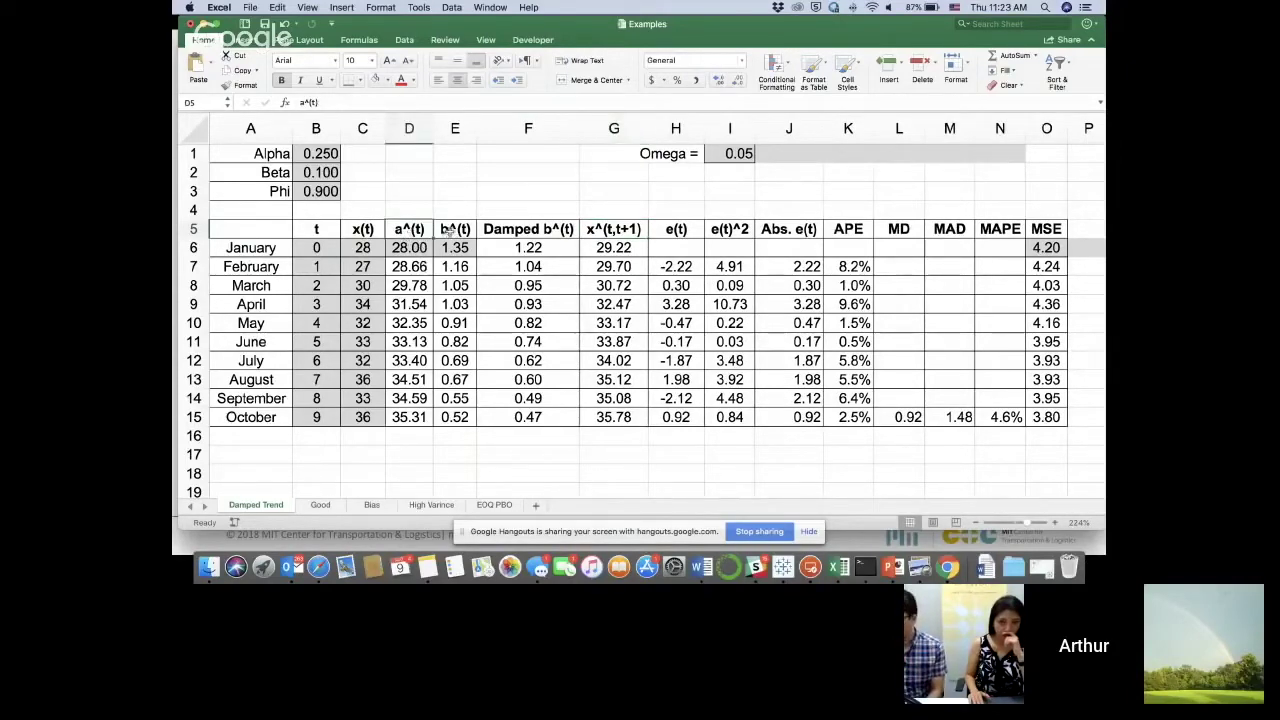
{"action": "left_click", "coordinate": [447, 229]}
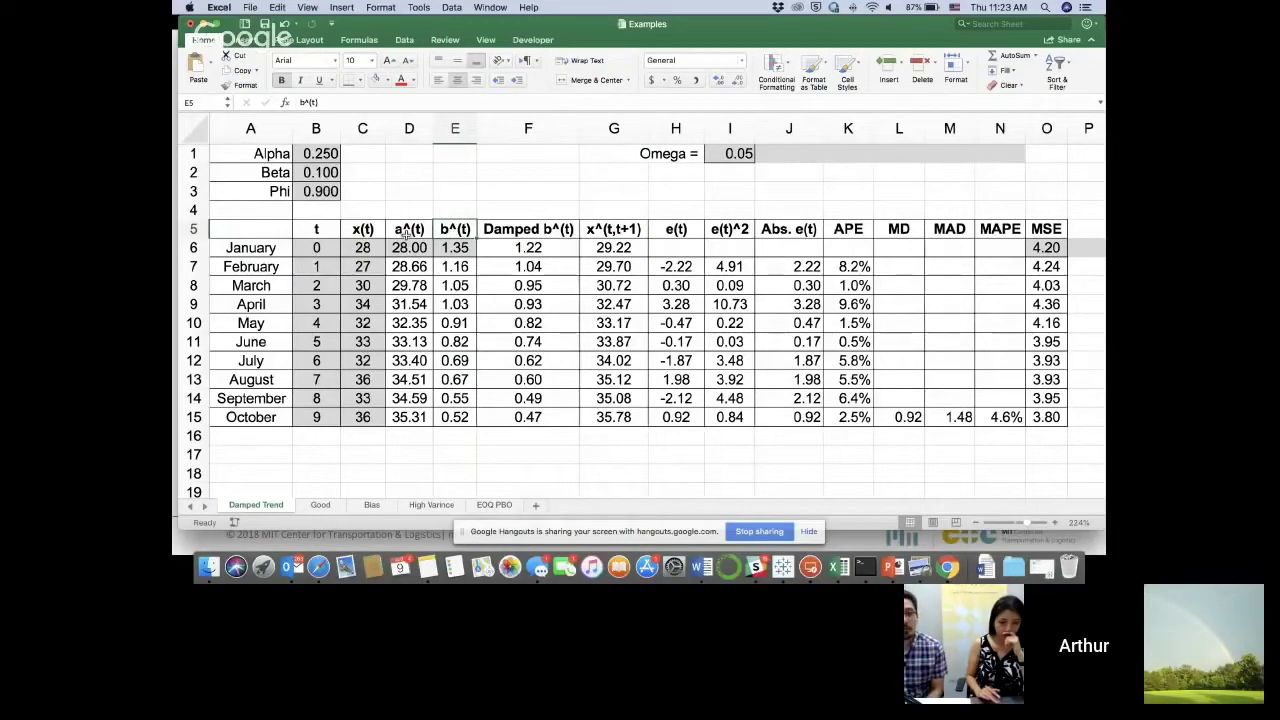
{"action": "left_click_drag", "start_coordinate": [405, 229], "coordinate": [448, 229]}
{"action": "left_click", "coordinate": [513, 229]}
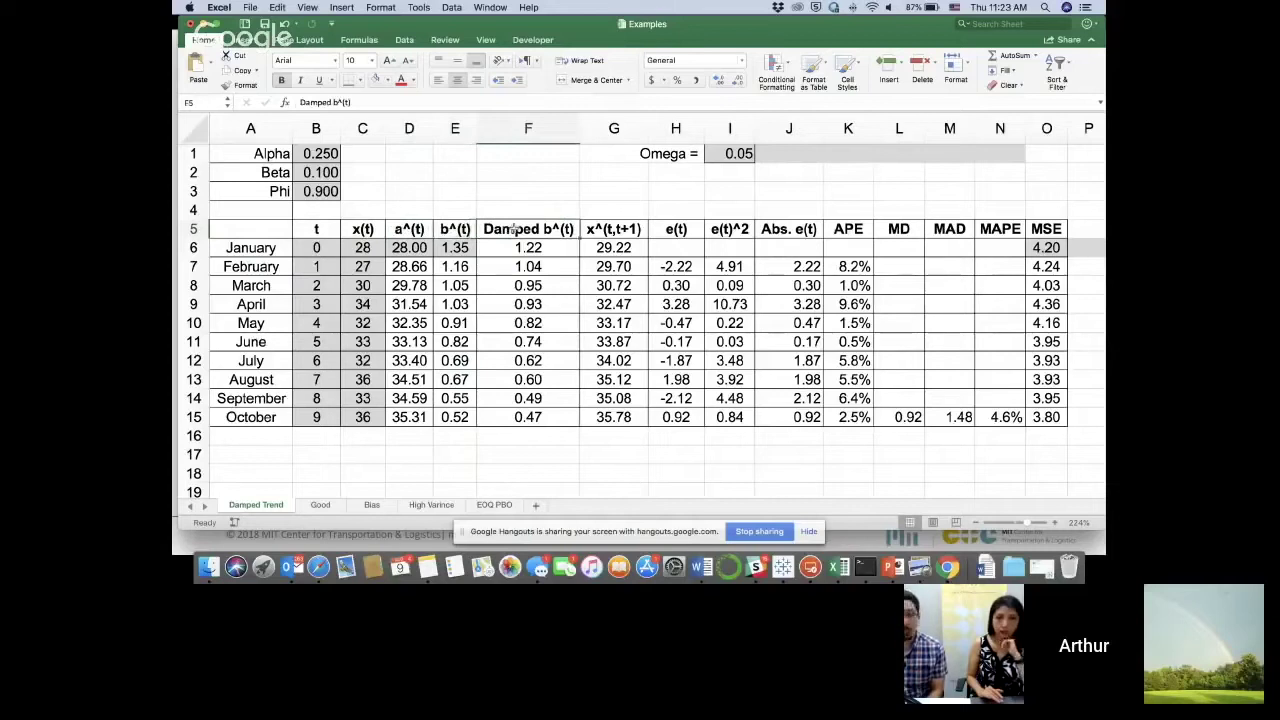
{"action": "left_click", "coordinate": [453, 128]}
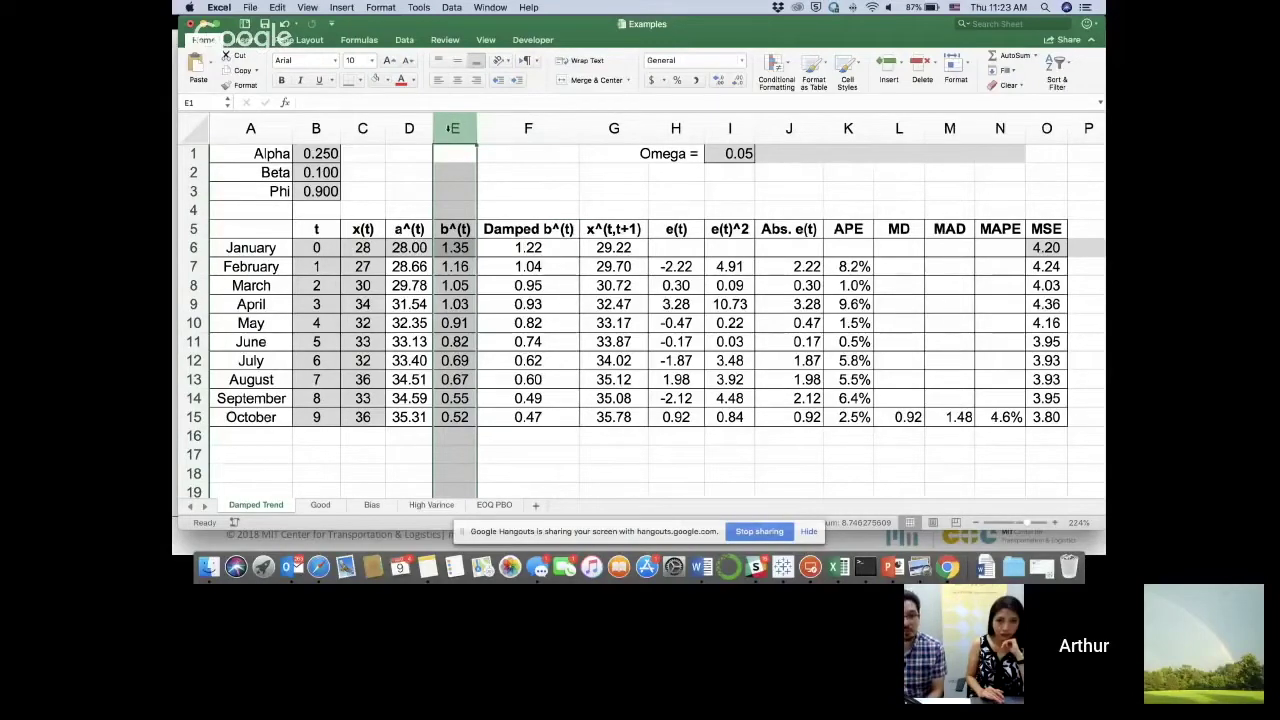
{"action": "left_click", "coordinate": [525, 126]}
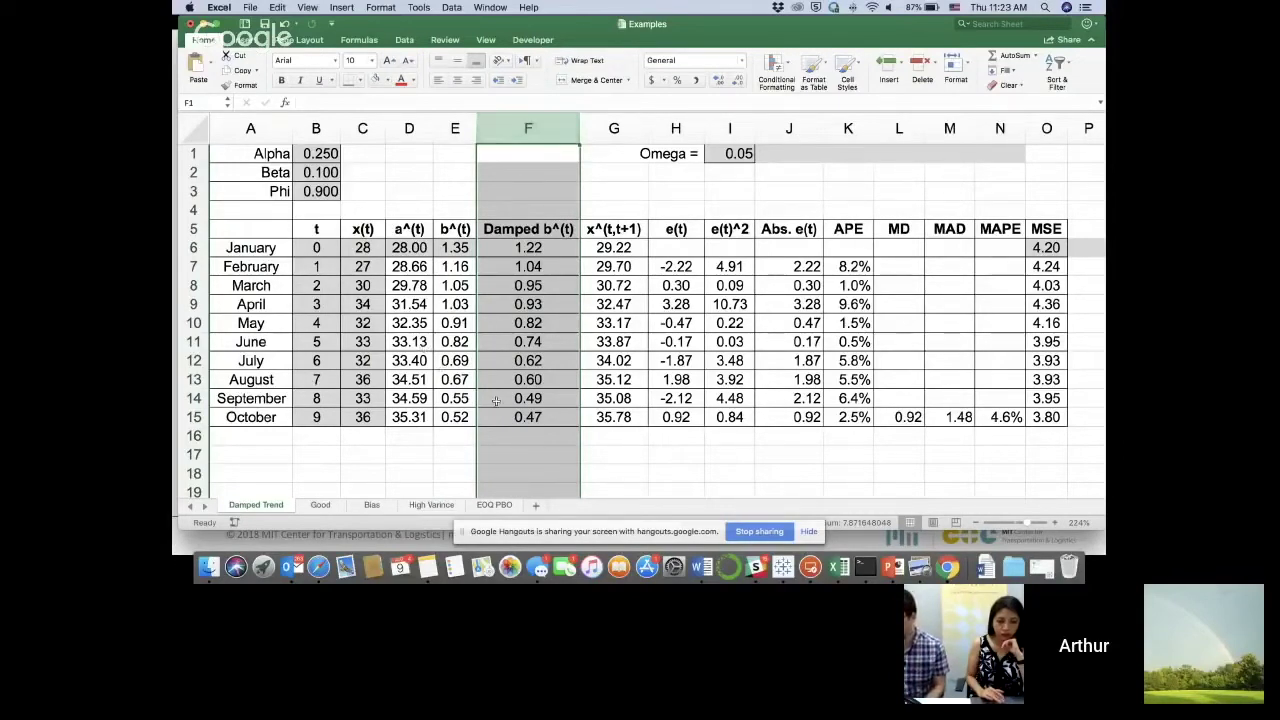
Step: Check the forecast equation on the PowerPoint slide, and return to Excel to inspect the x^(t,t+1) column and January's forecast formula
{"action": "key", "text": "super+Tab"}
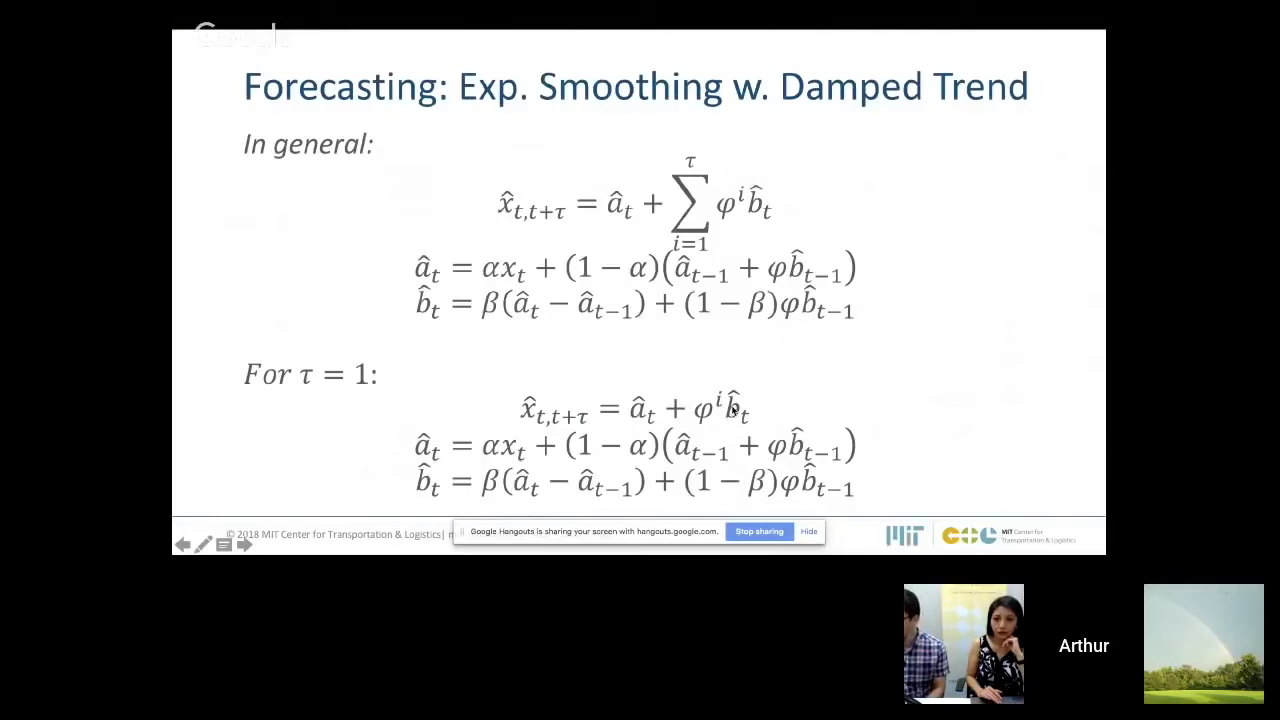
{"action": "key", "text": "super+Tab"}
{"action": "left_click", "coordinate": [614, 128]}
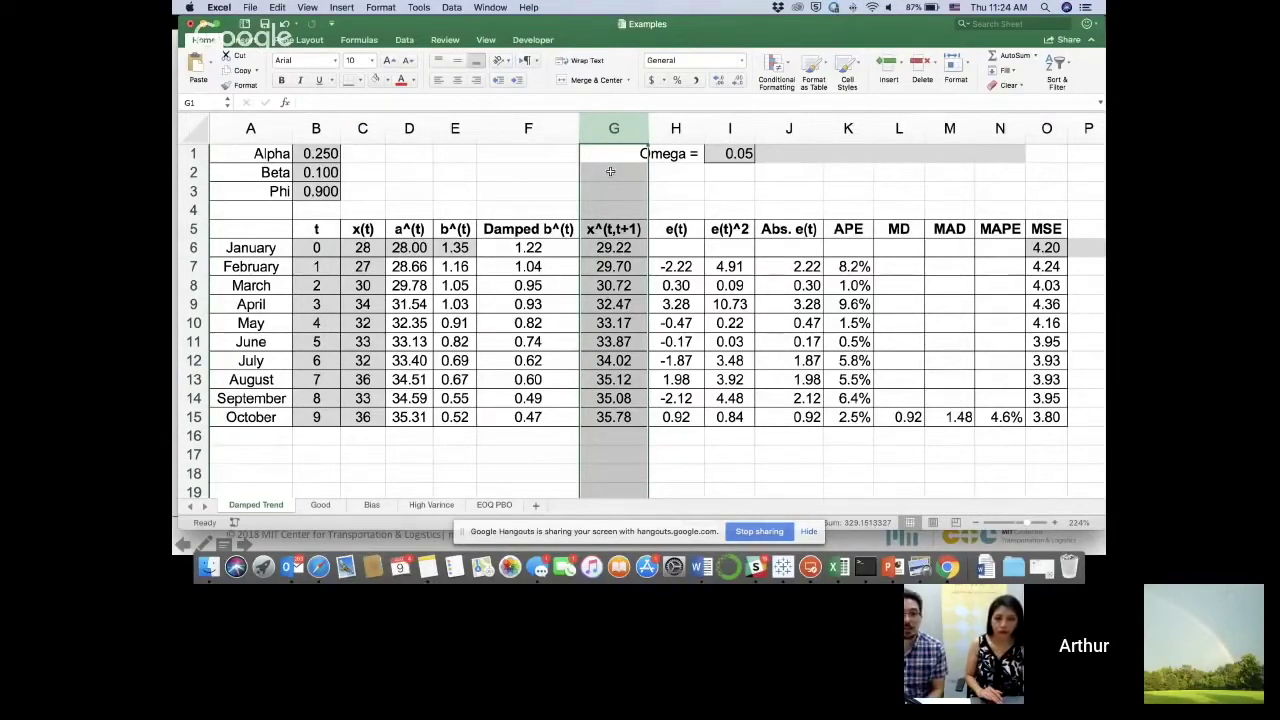
{"action": "left_click", "coordinate": [616, 228]}
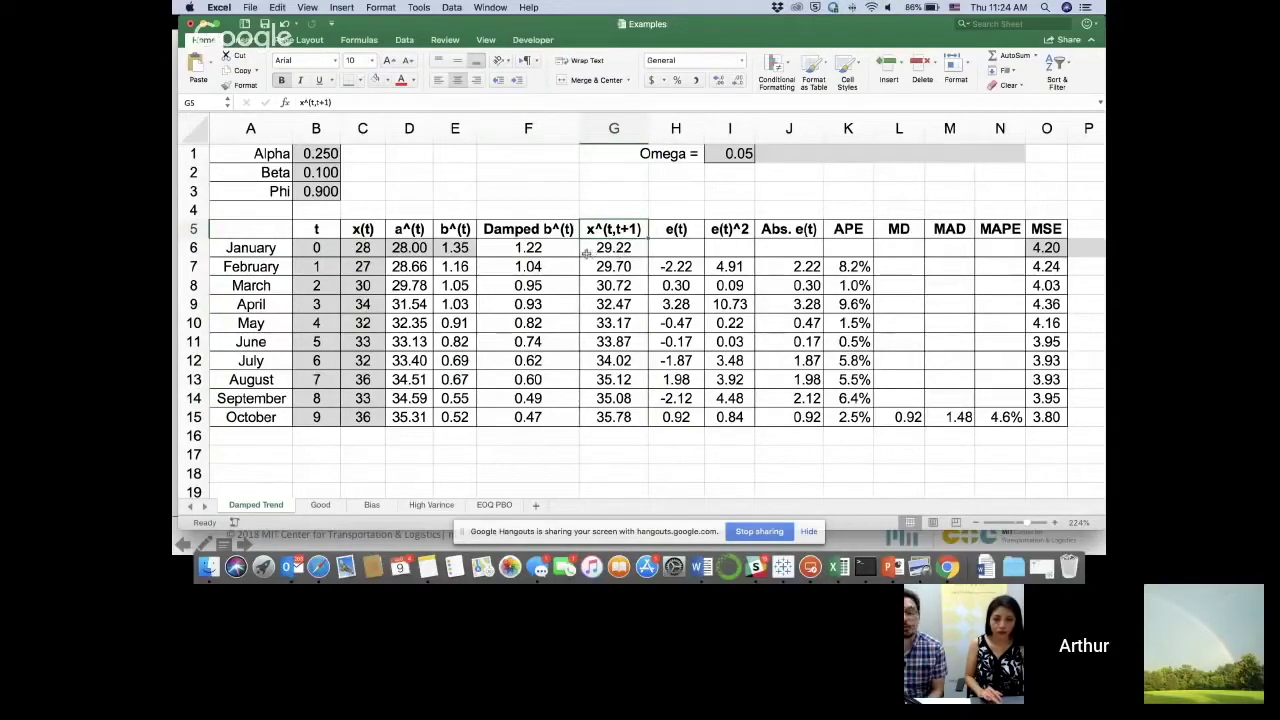
{"action": "left_click", "coordinate": [607, 247]}
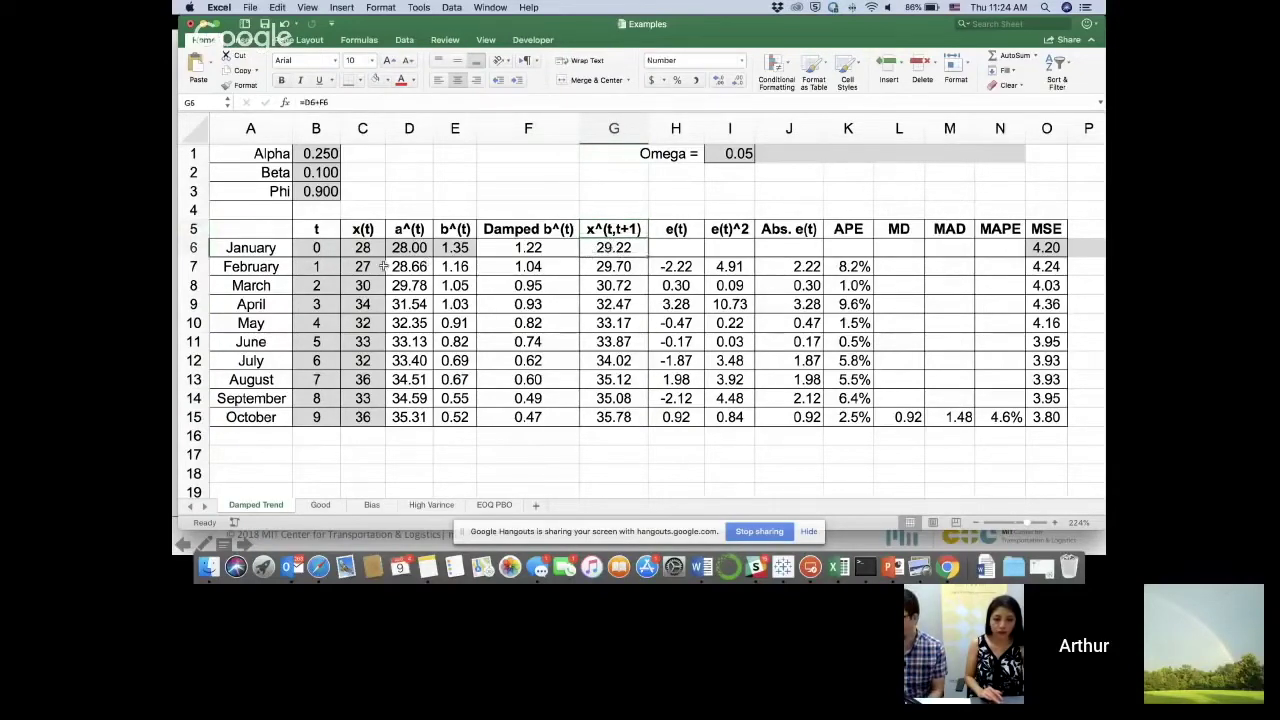
Step: Compare February's actual demand in C7 with the forecast made in January in G6
{"action": "left_click", "coordinate": [195, 267]}
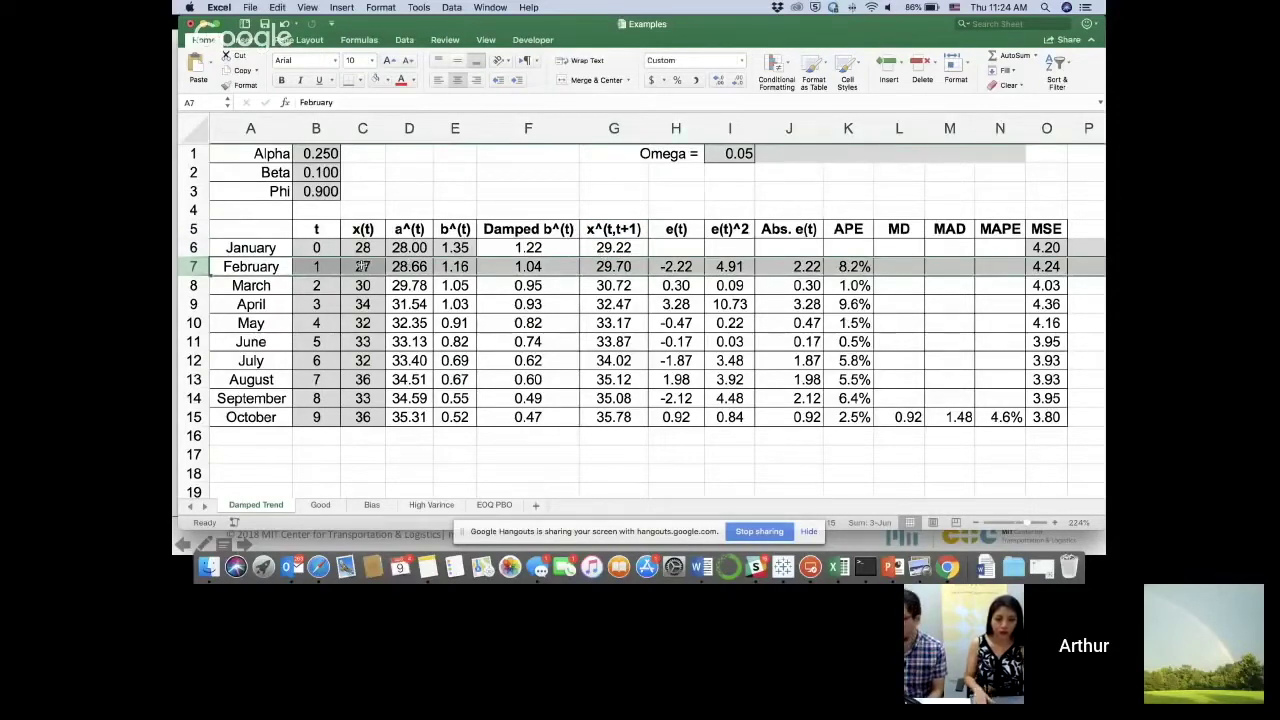
{"action": "left_click", "coordinate": [362, 266]}
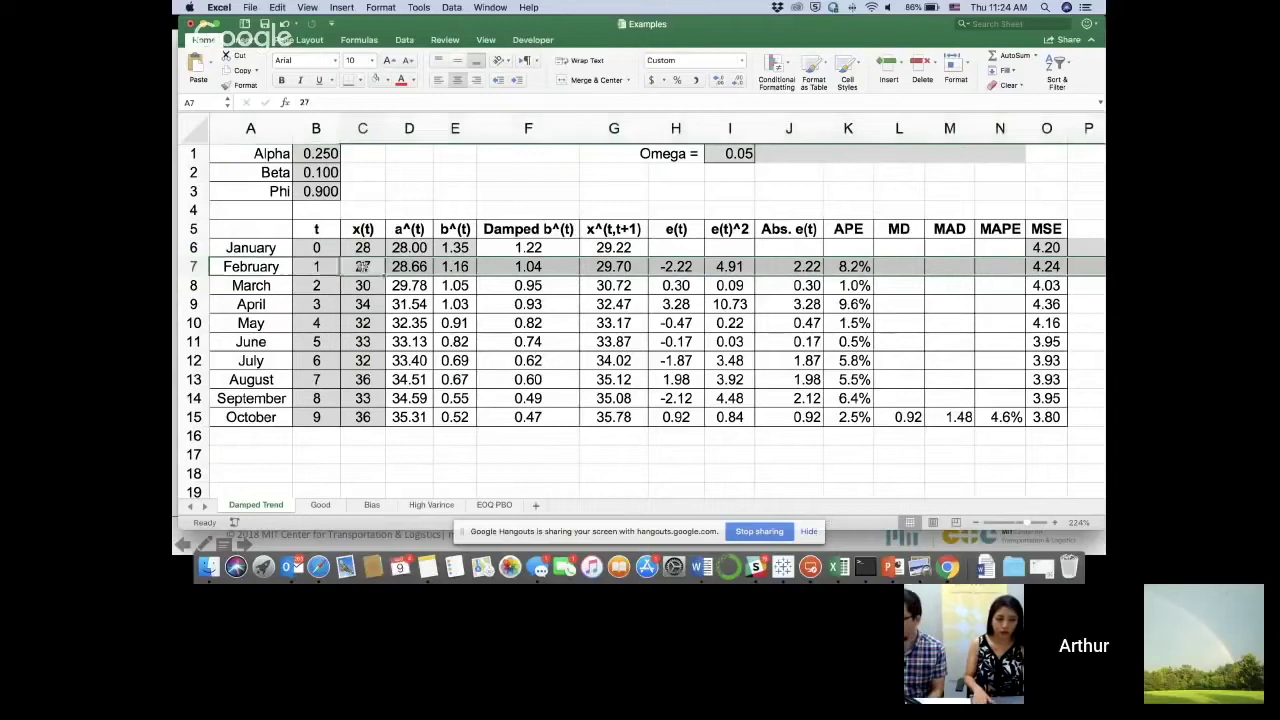
{"action": "left_click", "coordinate": [604, 248]}
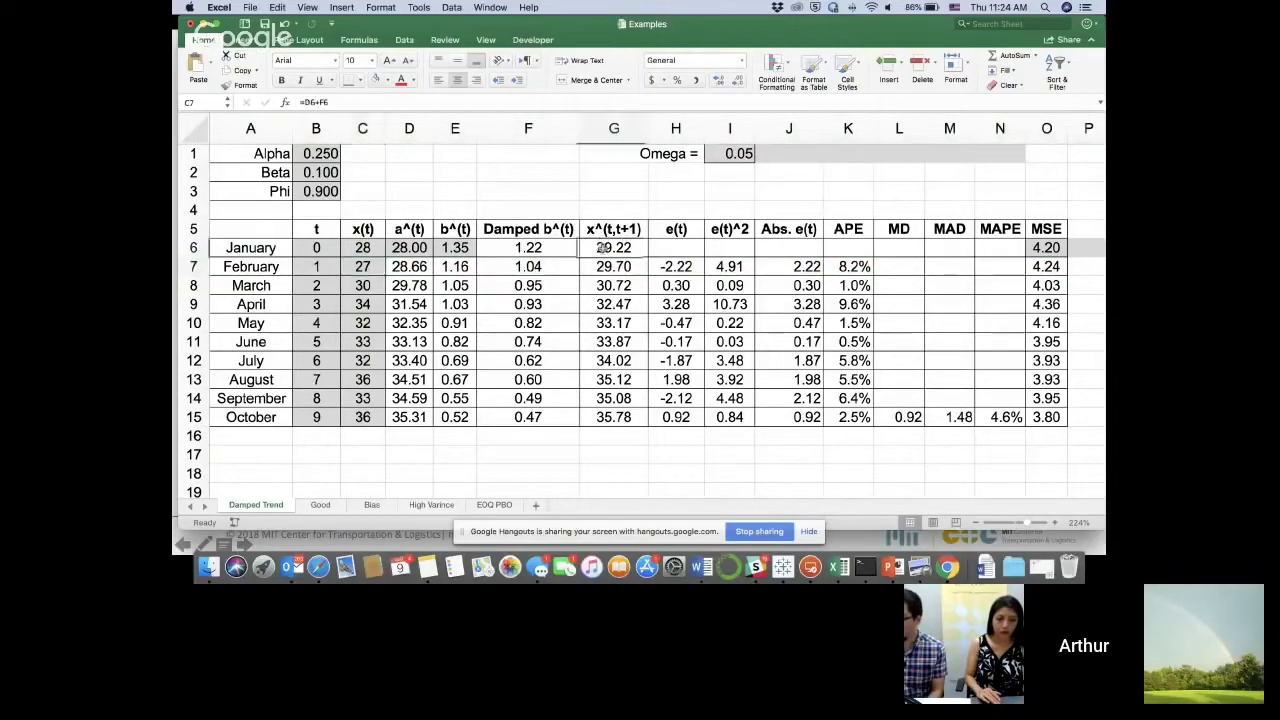
{"action": "left_click", "coordinate": [368, 267]}
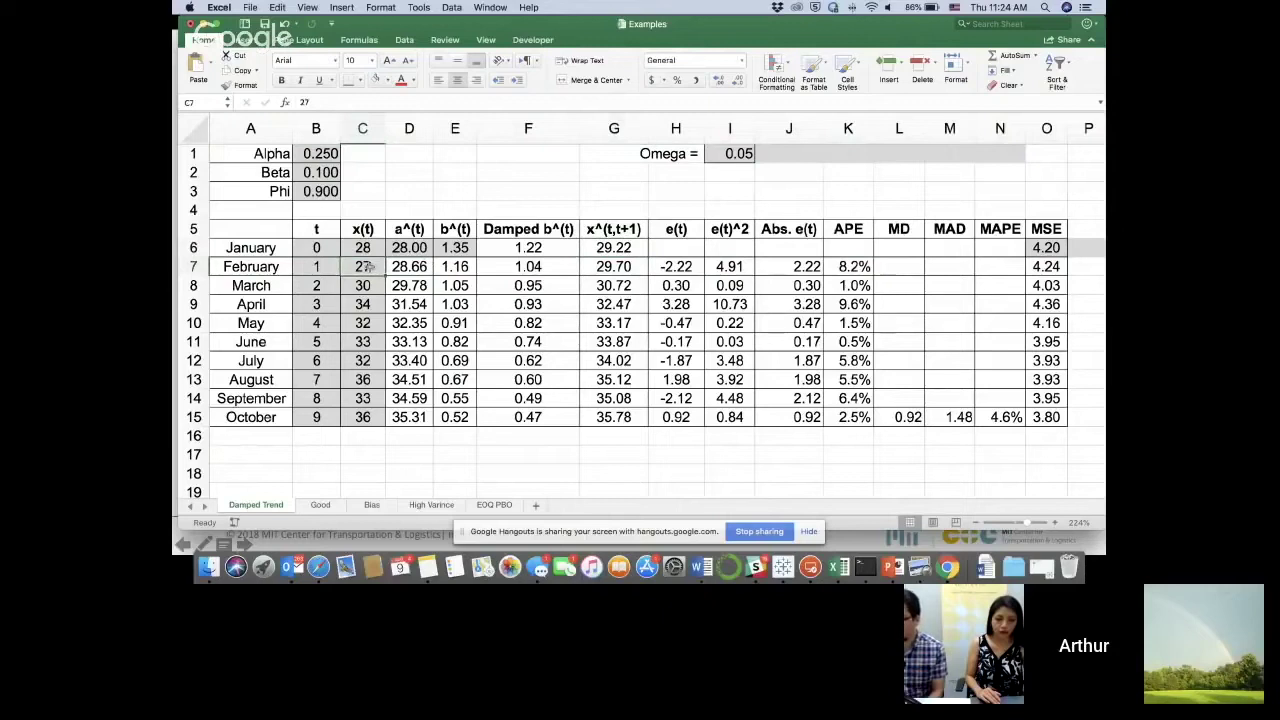
Step: Highlight February's forecast error in cell H7 with a yellow fill
{"action": "left_click", "coordinate": [678, 266]}
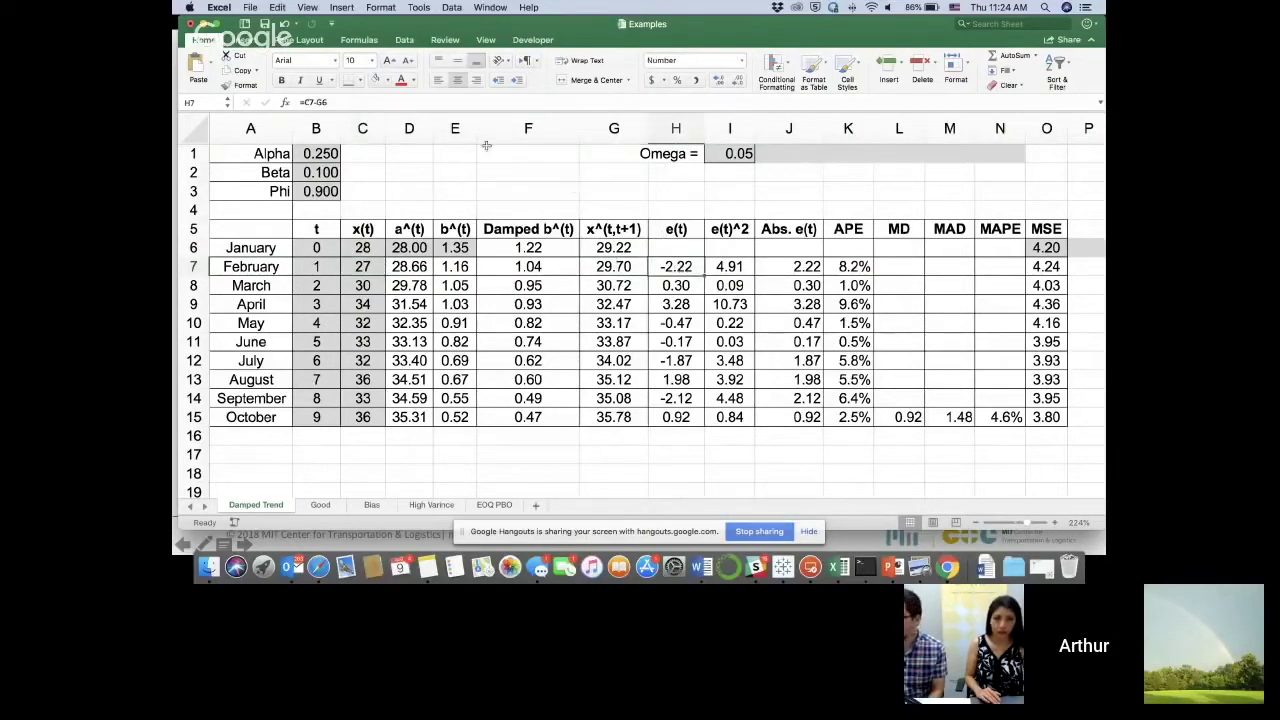
{"action": "left_click", "coordinate": [388, 83]}
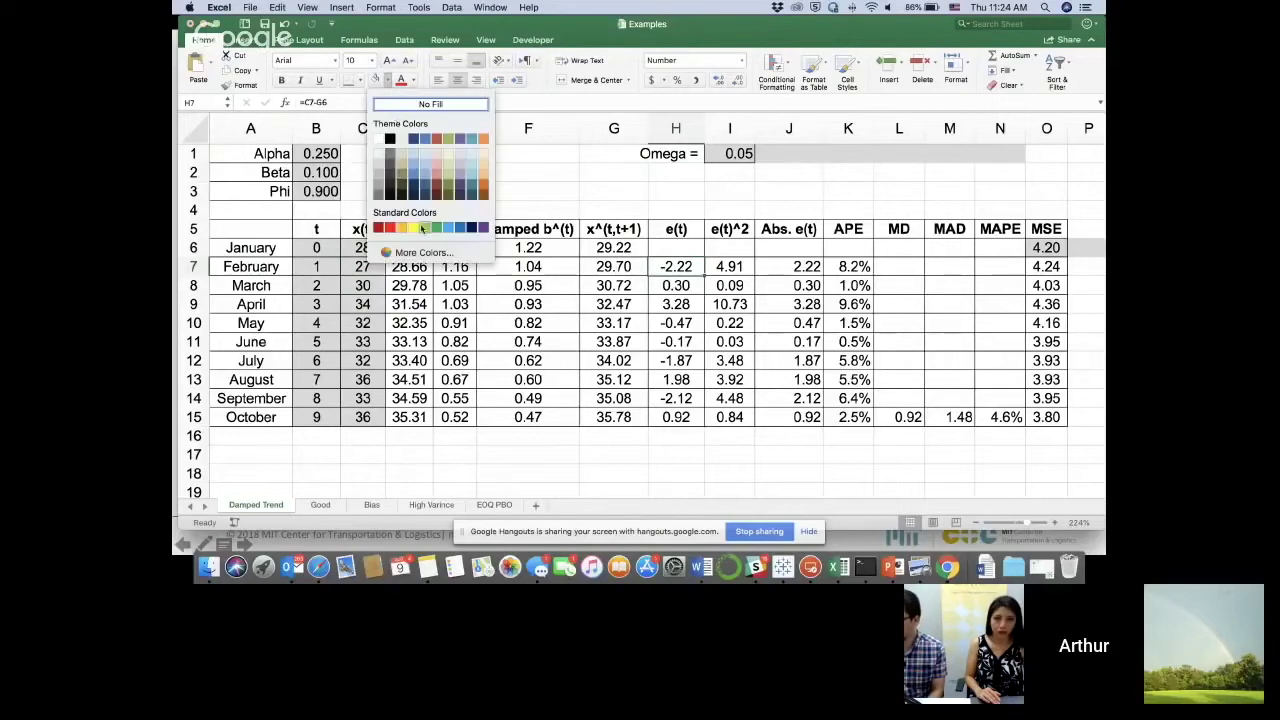
{"action": "left_click", "coordinate": [414, 230]}
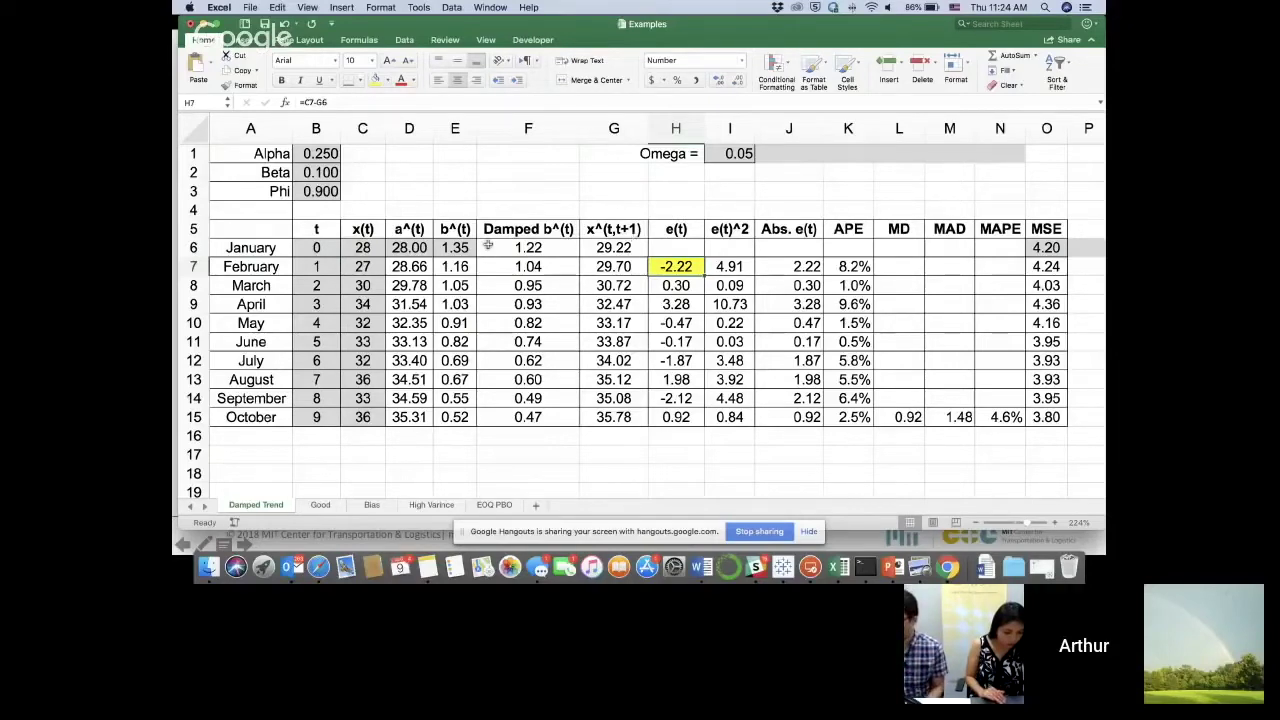
Step: Inspect January's a^(t) value and open February's formula in D7, and switch to the PowerPoint slide to compare it with the a^(t) equation
{"action": "left_click", "coordinate": [395, 247]}
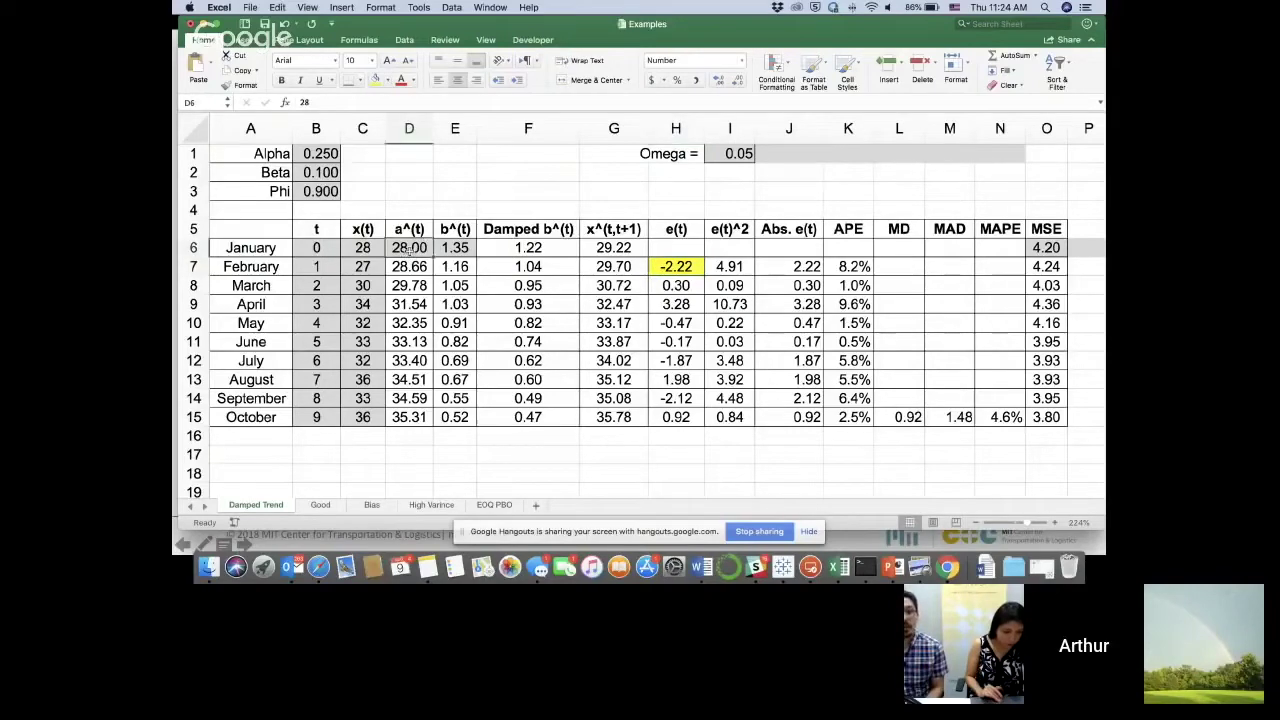
{"action": "left_click", "coordinate": [405, 264]}
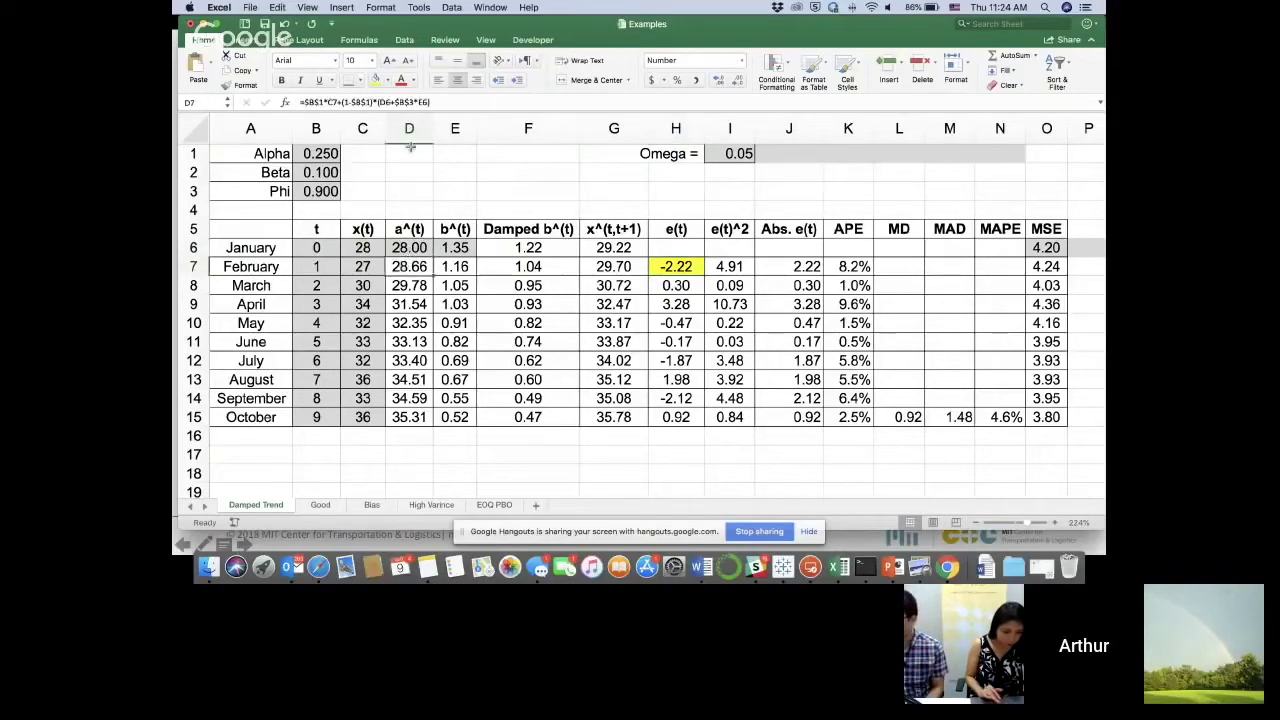
{"action": "left_click", "coordinate": [459, 102]}
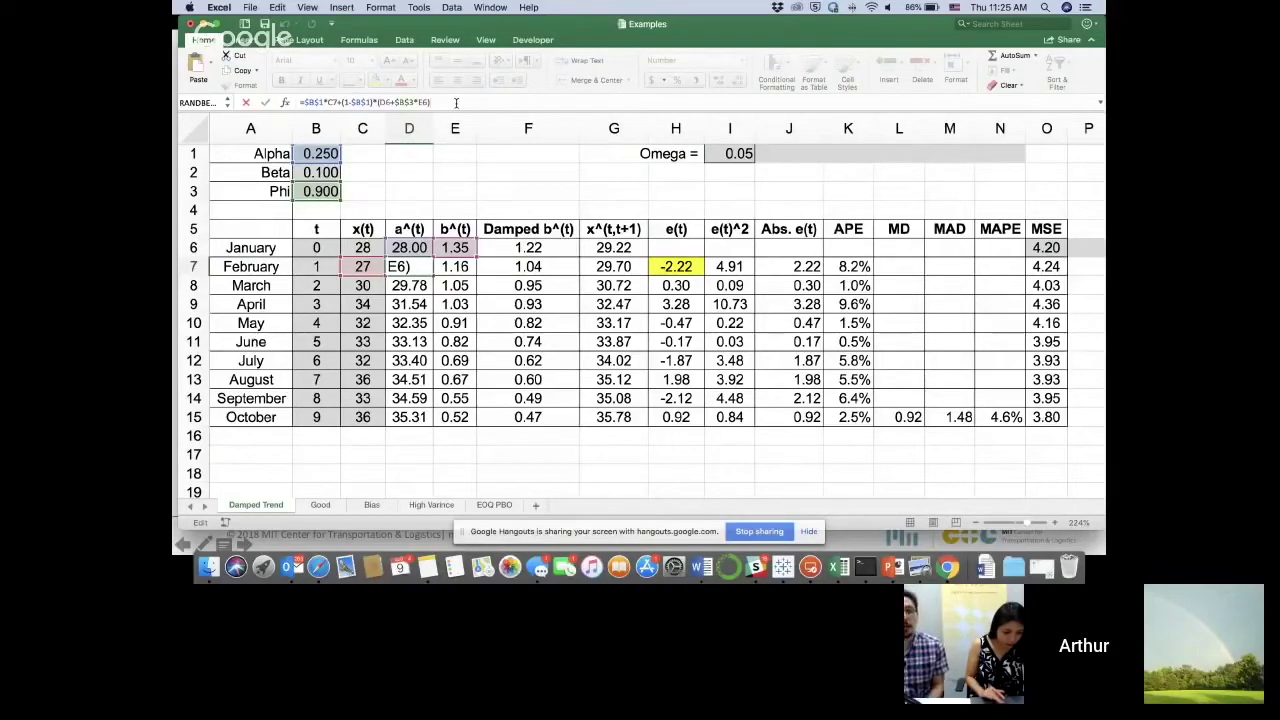
{"action": "key", "text": "super+Tab"}
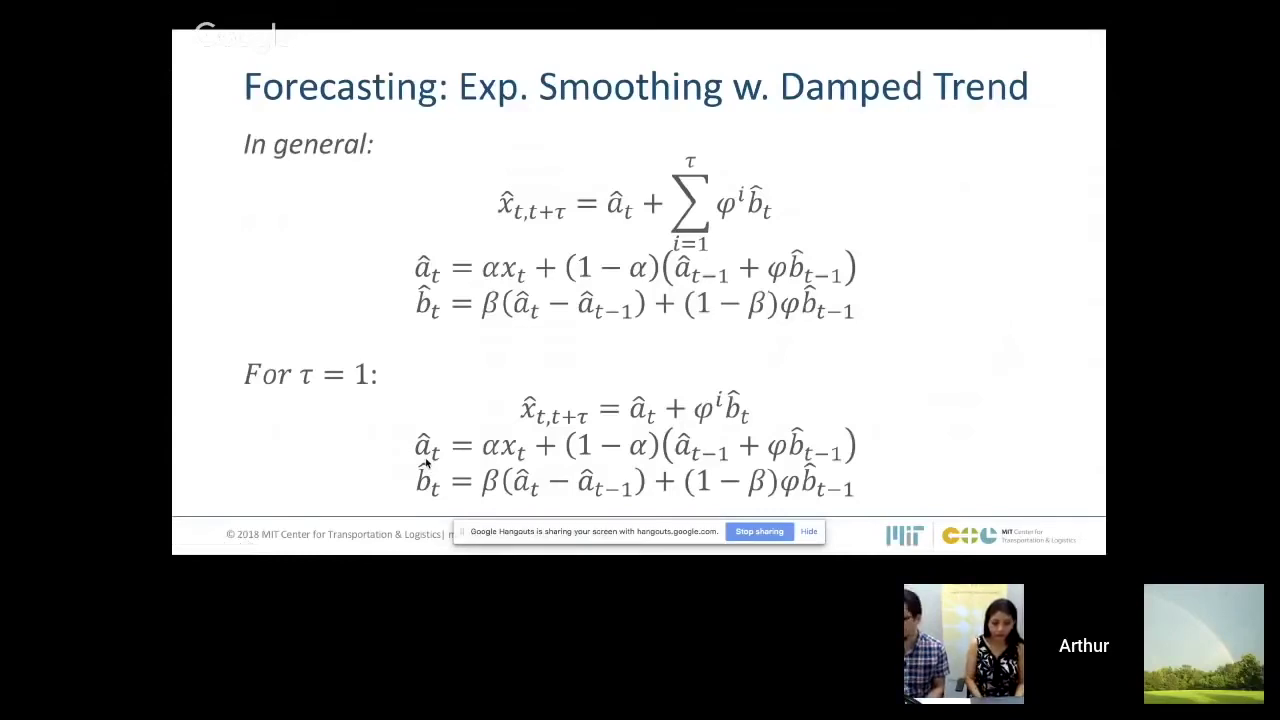
Step: Return to Excel and trace the alpha, C7 and (1-$B$1) terms of February's a^(t) formula in D7
{"action": "key", "text": "super+Tab"}
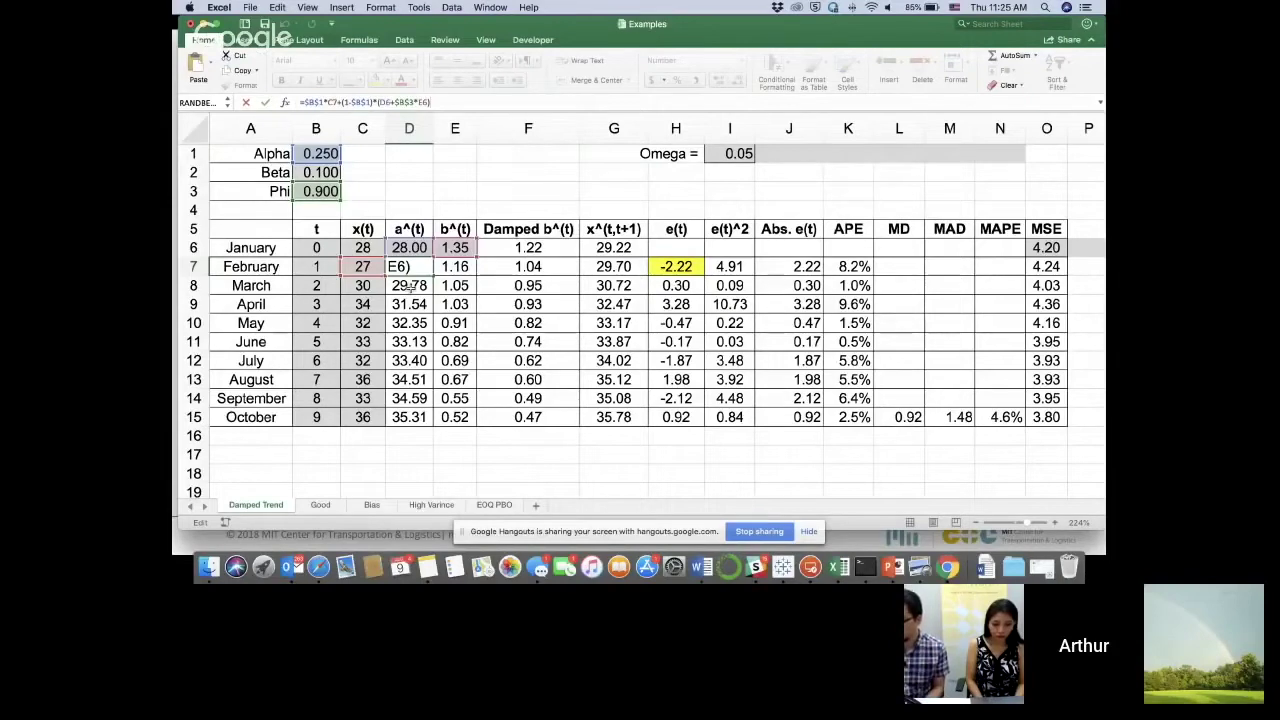
{"action": "key", "text": "Escape"}
{"action": "left_click", "coordinate": [409, 124]}
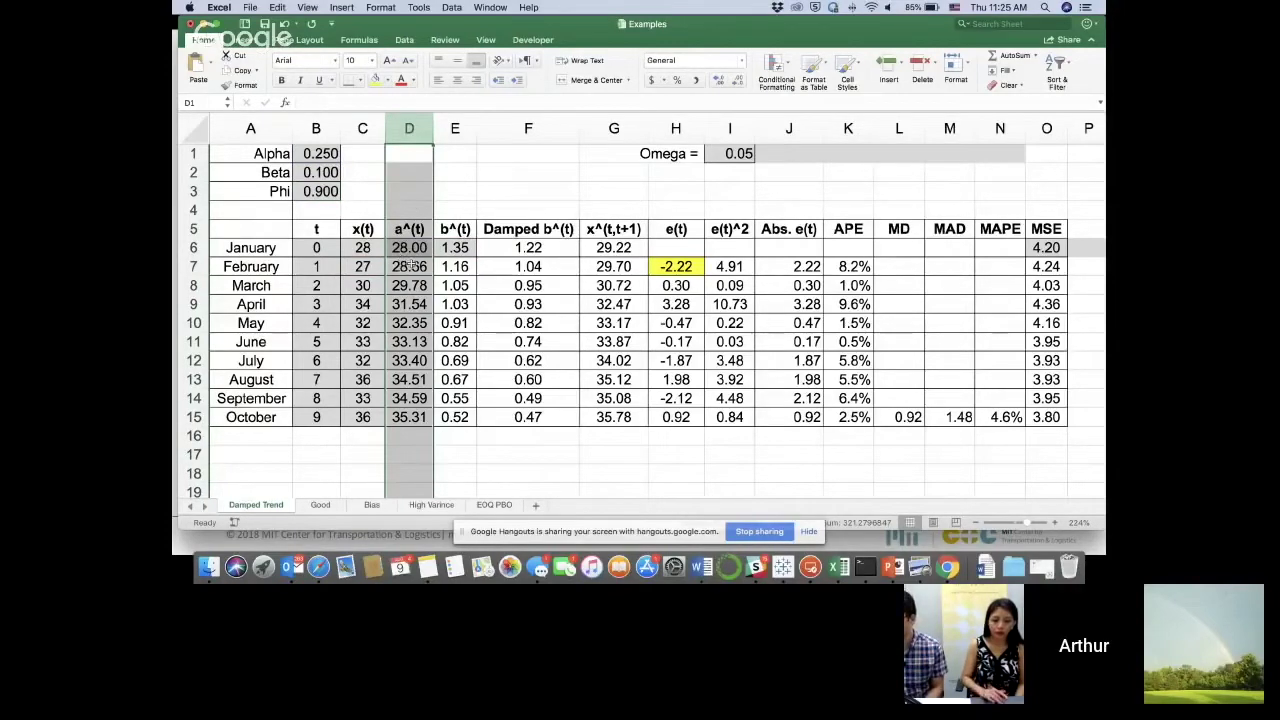
{"action": "double_click", "coordinate": [412, 265]}
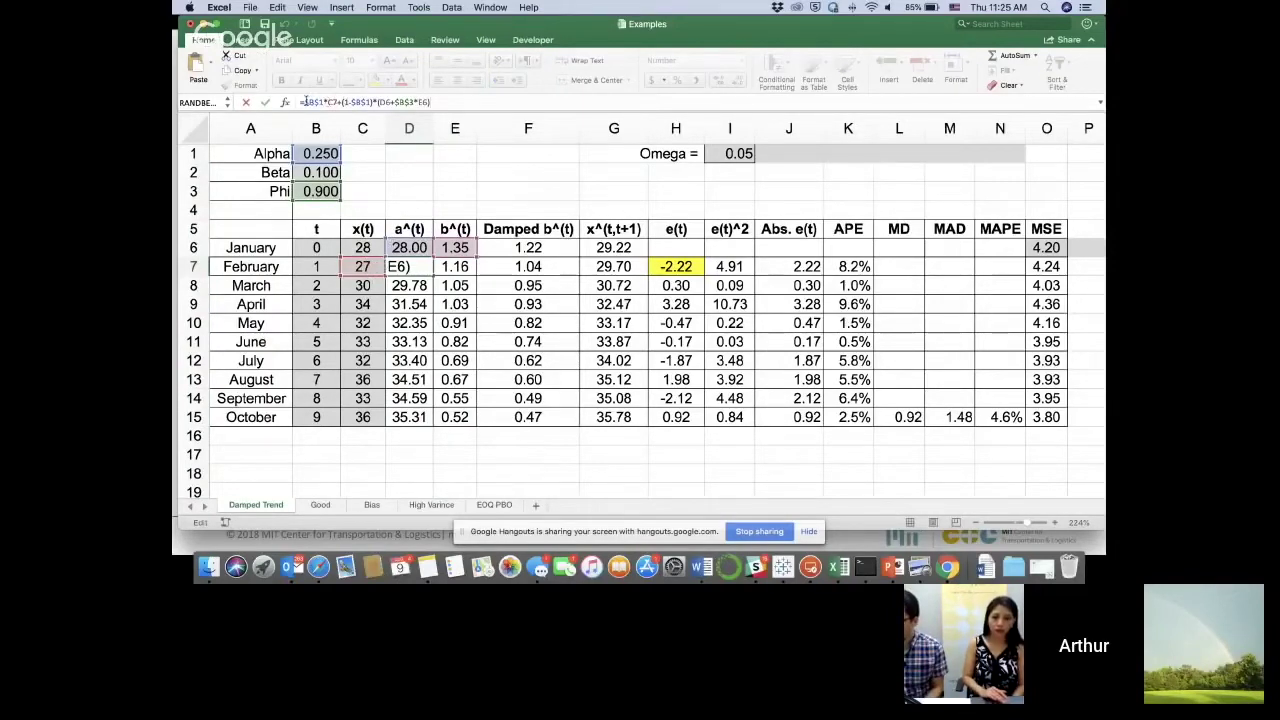
{"action": "left_click_drag", "start_coordinate": [303, 101], "coordinate": [325, 99]}
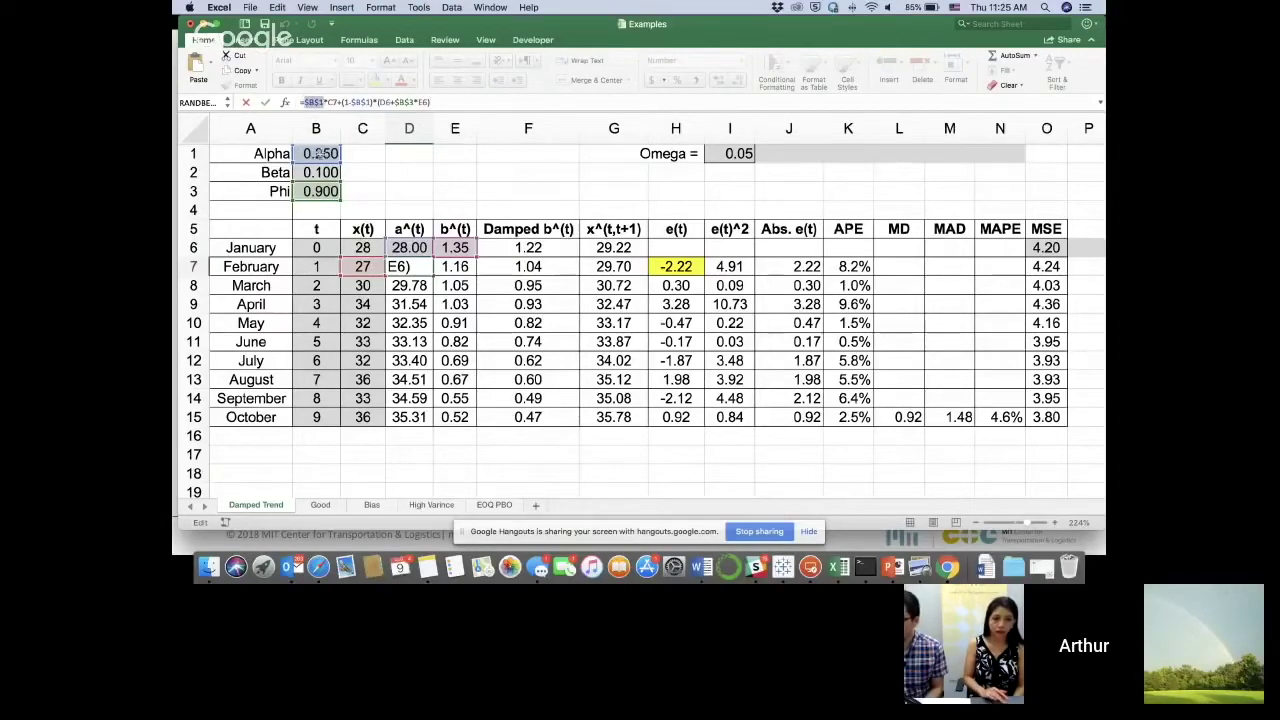
{"action": "left_click", "coordinate": [335, 102]}
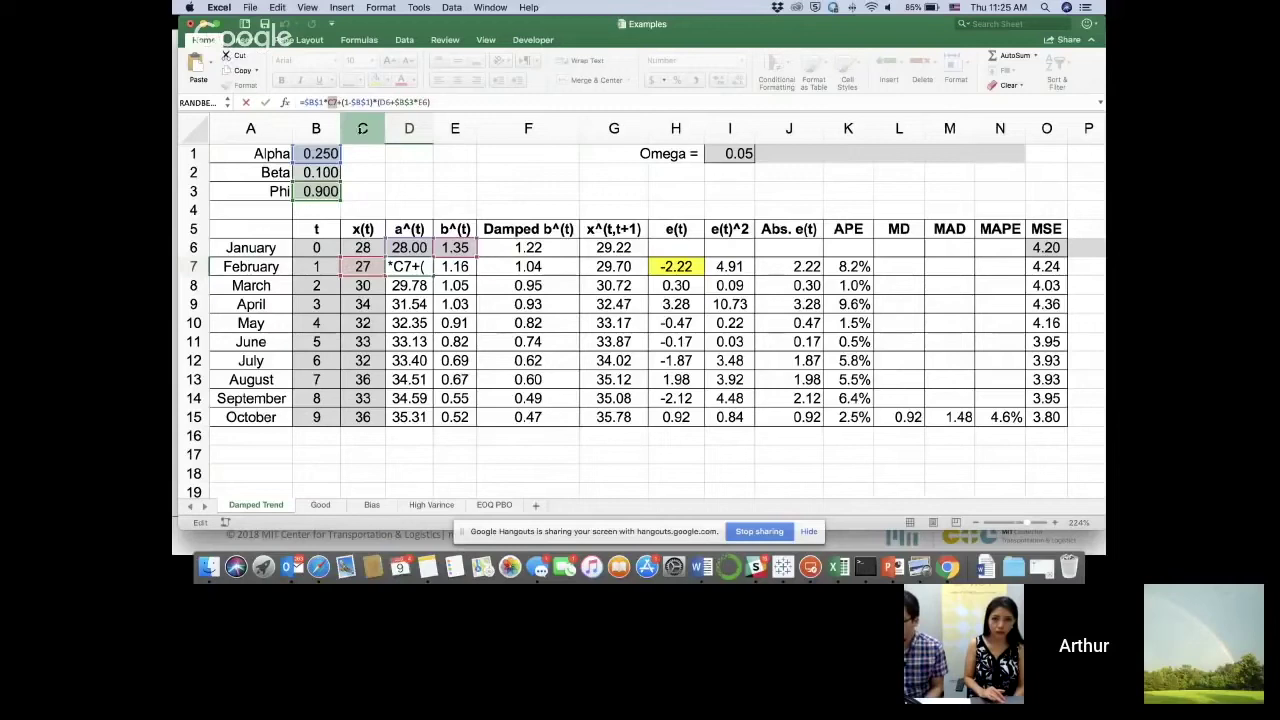
{"action": "left_click", "coordinate": [446, 101]}
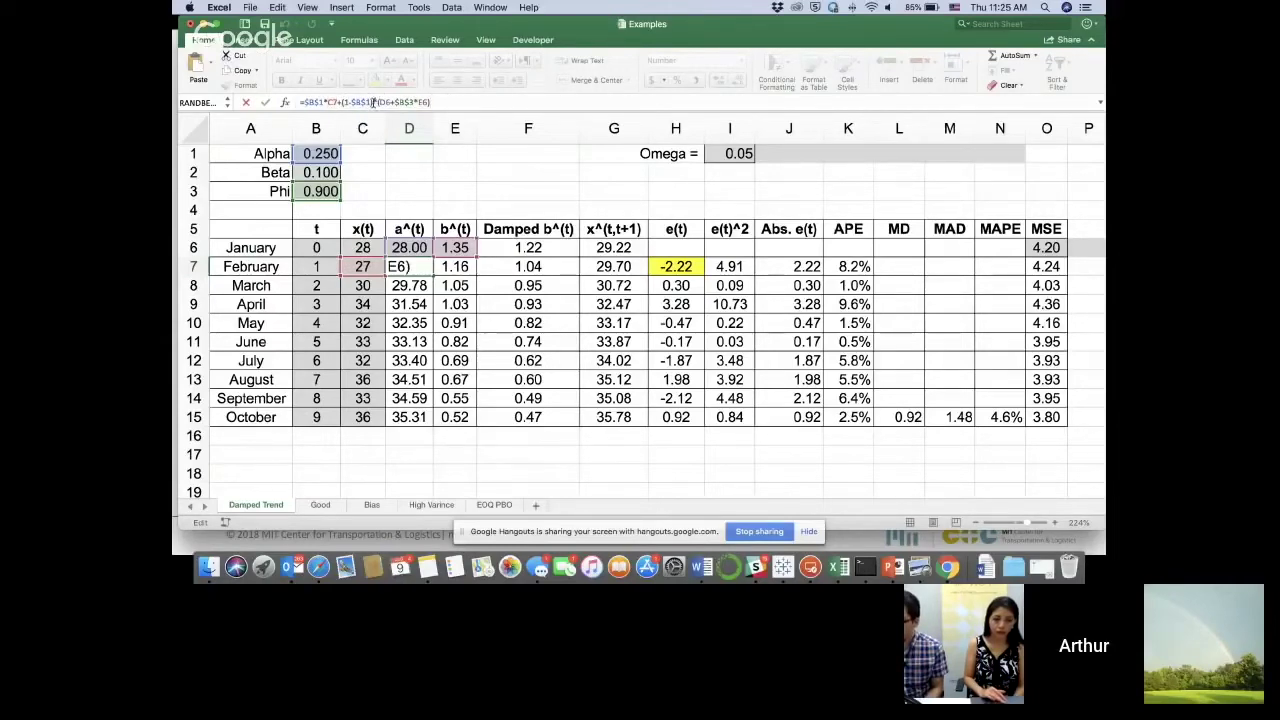
{"action": "left_click_drag", "start_coordinate": [374, 101], "coordinate": [340, 101]}
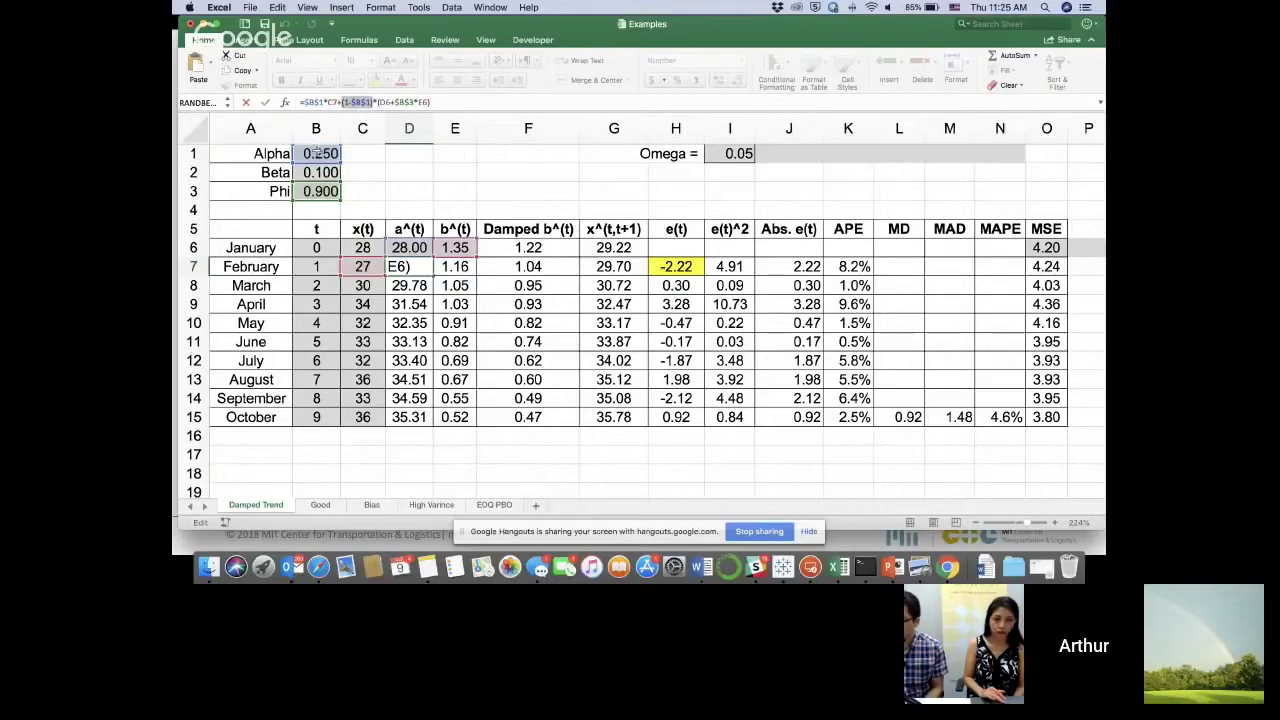
Step: Trace the (D6+$B$3*E6) part of the D7 formula, covering January's a^(t), phi and January's b^(t), and leave the formula unchanged
{"action": "left_click_drag", "start_coordinate": [376, 101], "coordinate": [459, 101]}
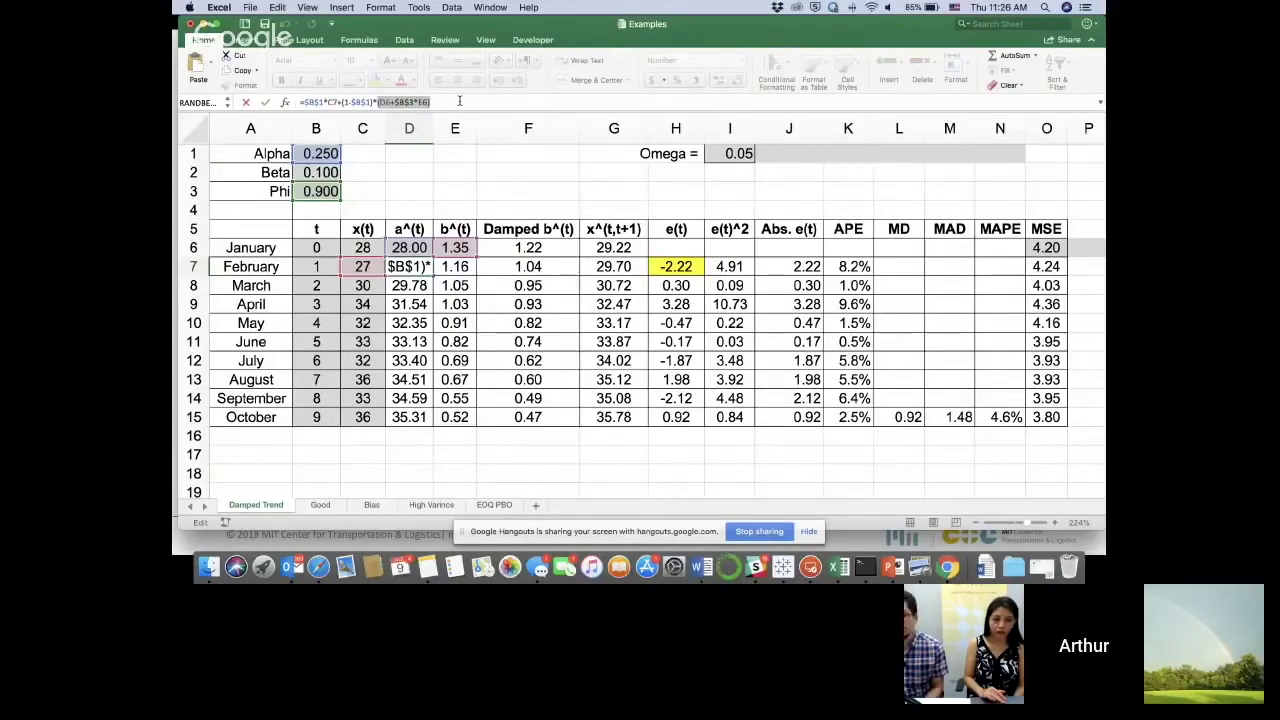
{"action": "left_click", "coordinate": [381, 102]}
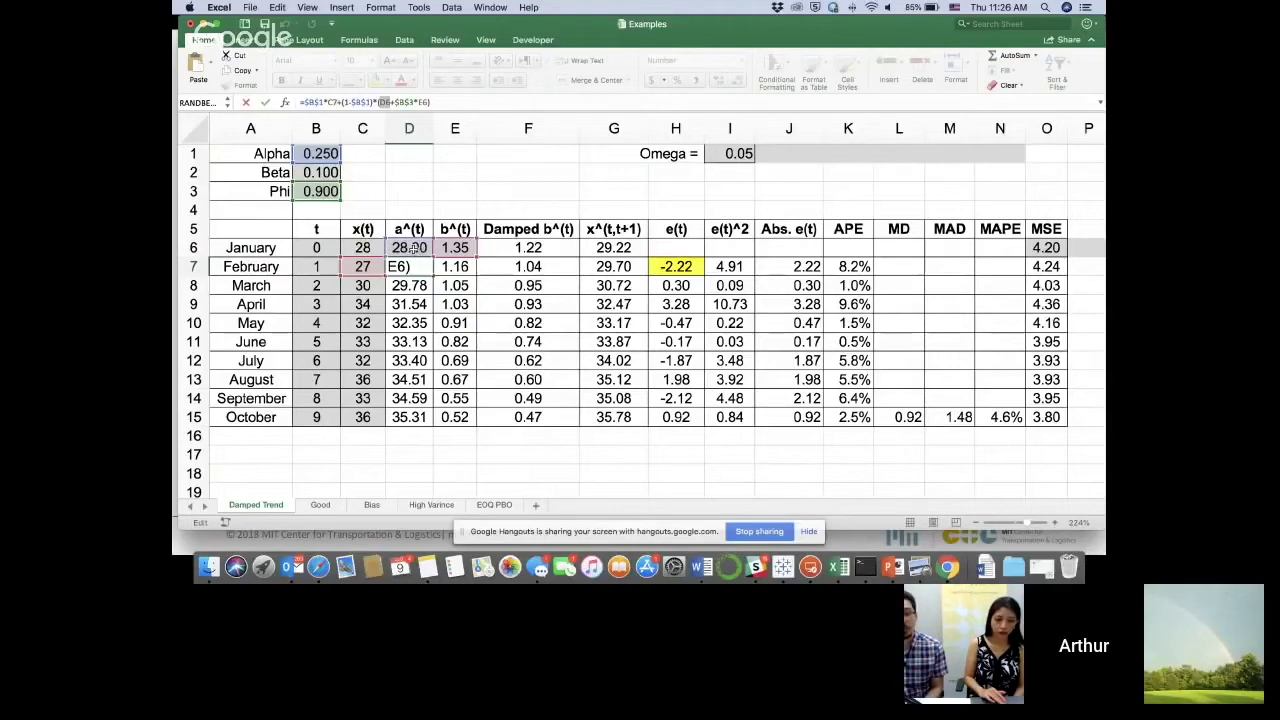
{"action": "left_click", "coordinate": [397, 102]}
{"action": "double_click", "coordinate": [400, 102]}
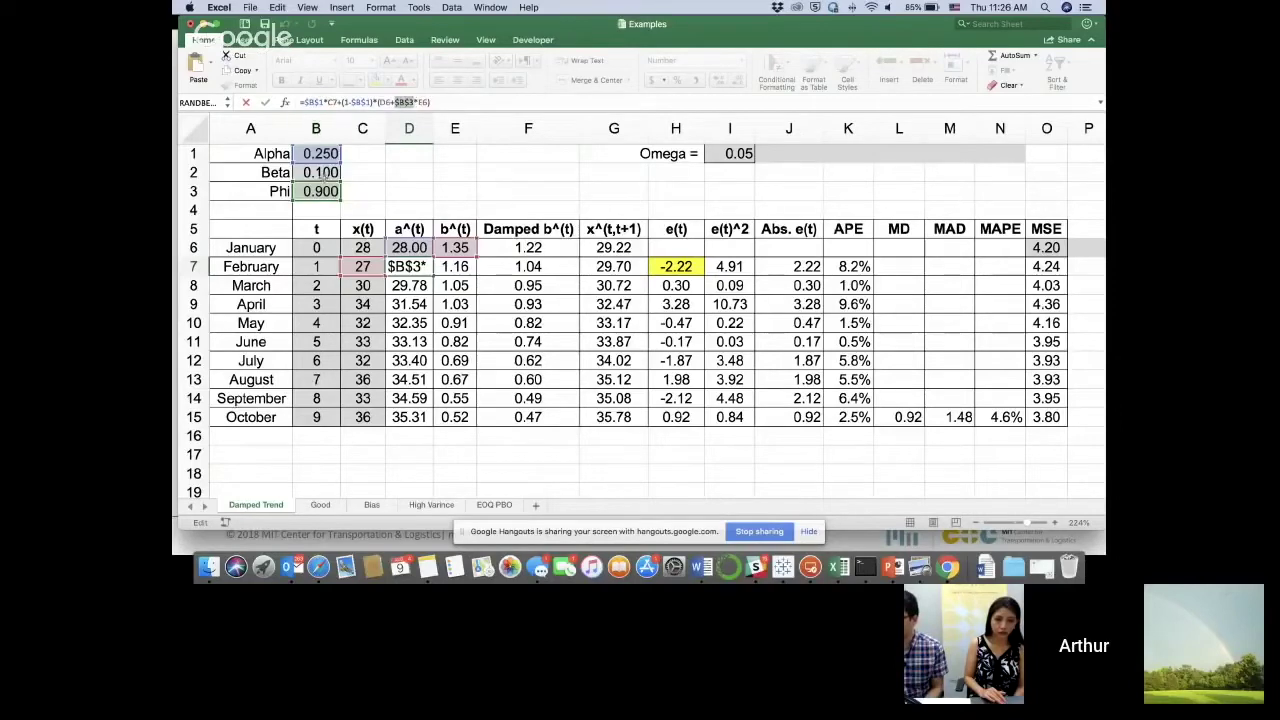
{"action": "double_click", "coordinate": [422, 102]}
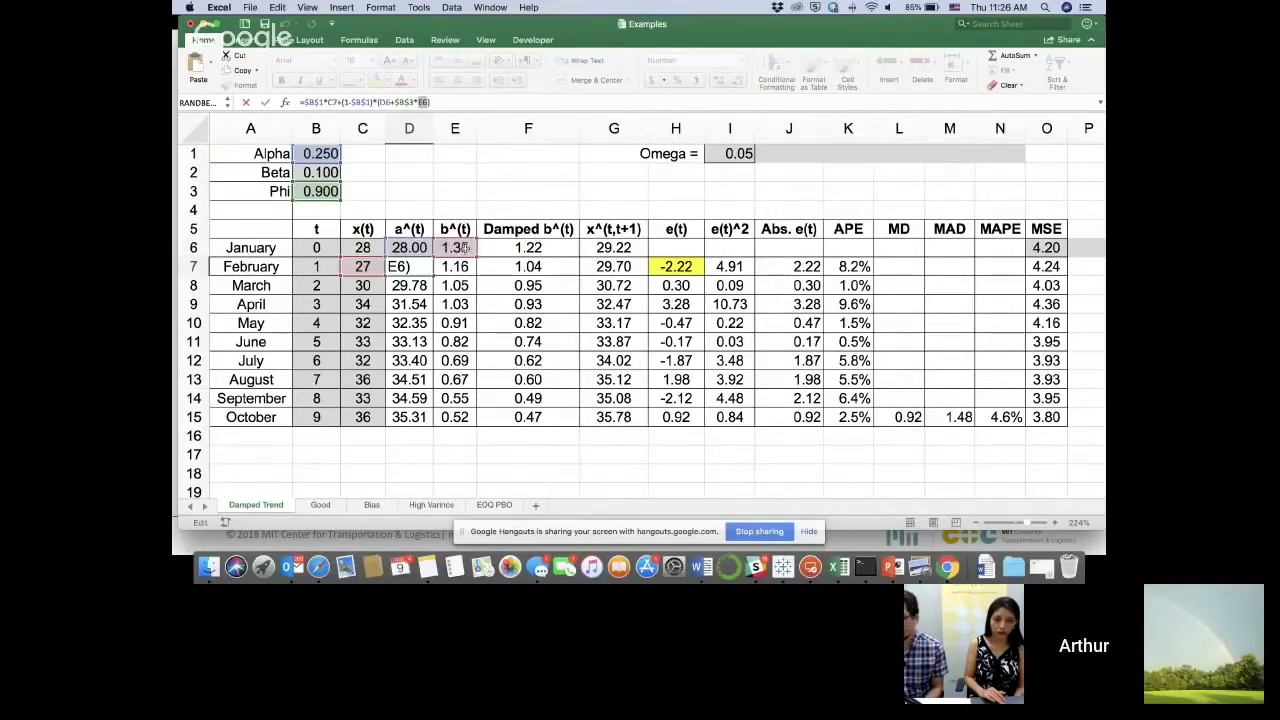
{"action": "key", "text": "Return"}
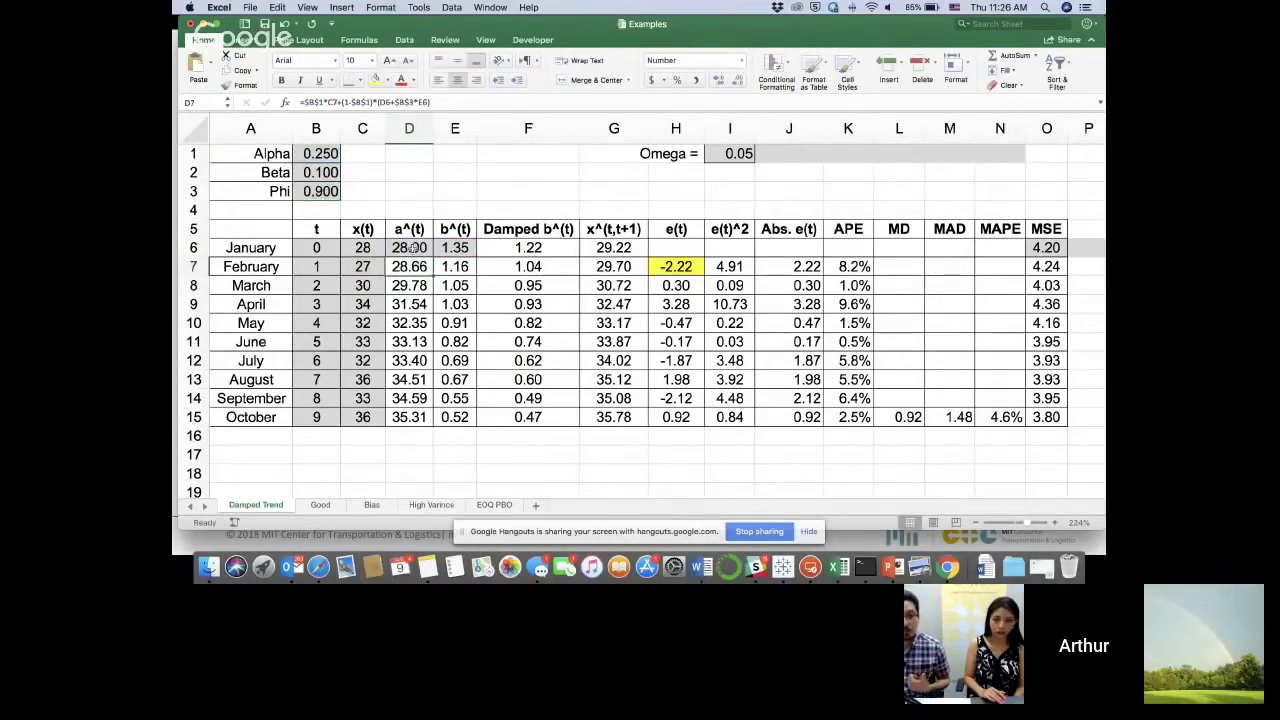
Step: Highlight January's a^(t) and b^(t) values in D6 and E6 and February's demand in C7 with a yellow fill
{"action": "left_click", "coordinate": [413, 248]}
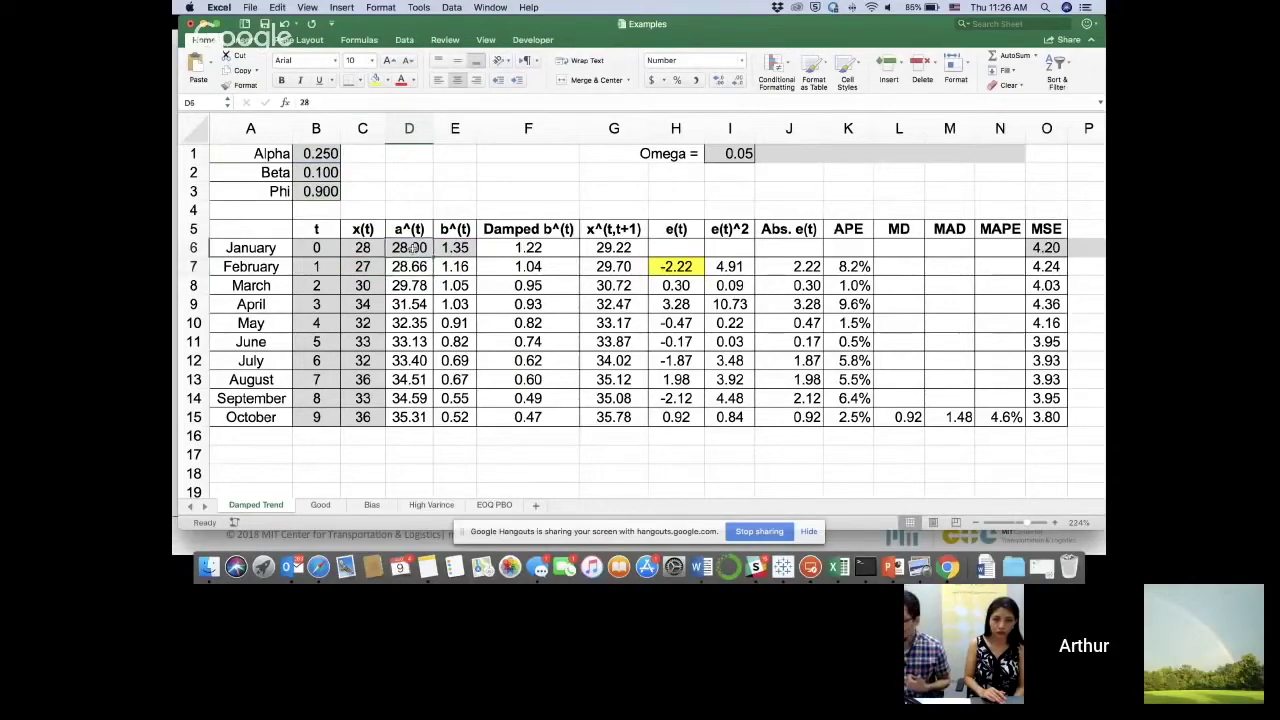
{"action": "left_click", "coordinate": [375, 80]}
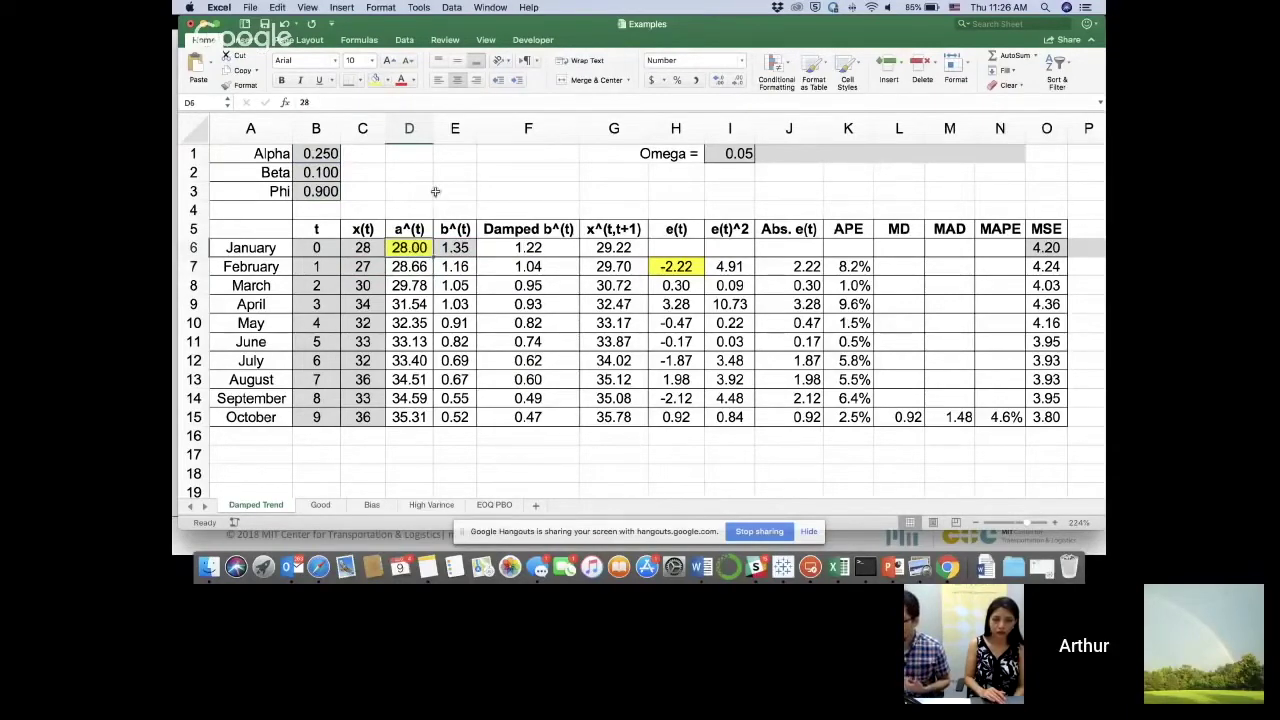
{"action": "key", "text": "Right"}
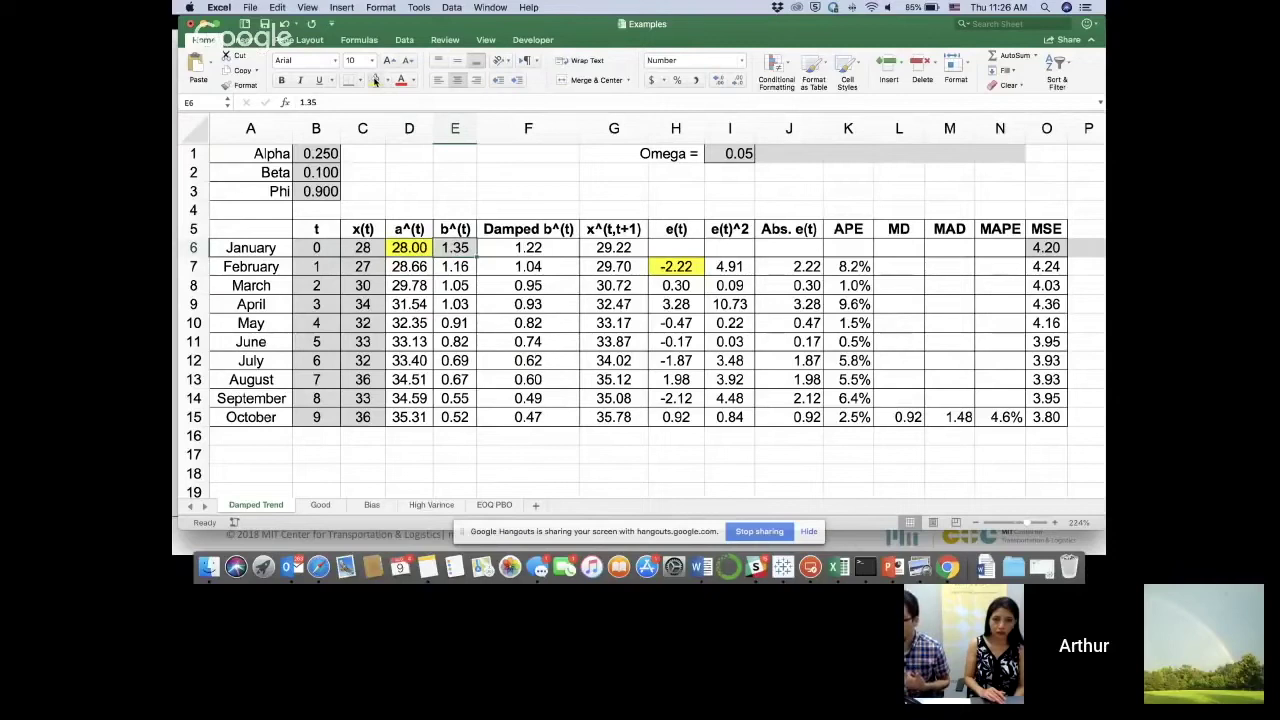
{"action": "left_click", "coordinate": [375, 80]}
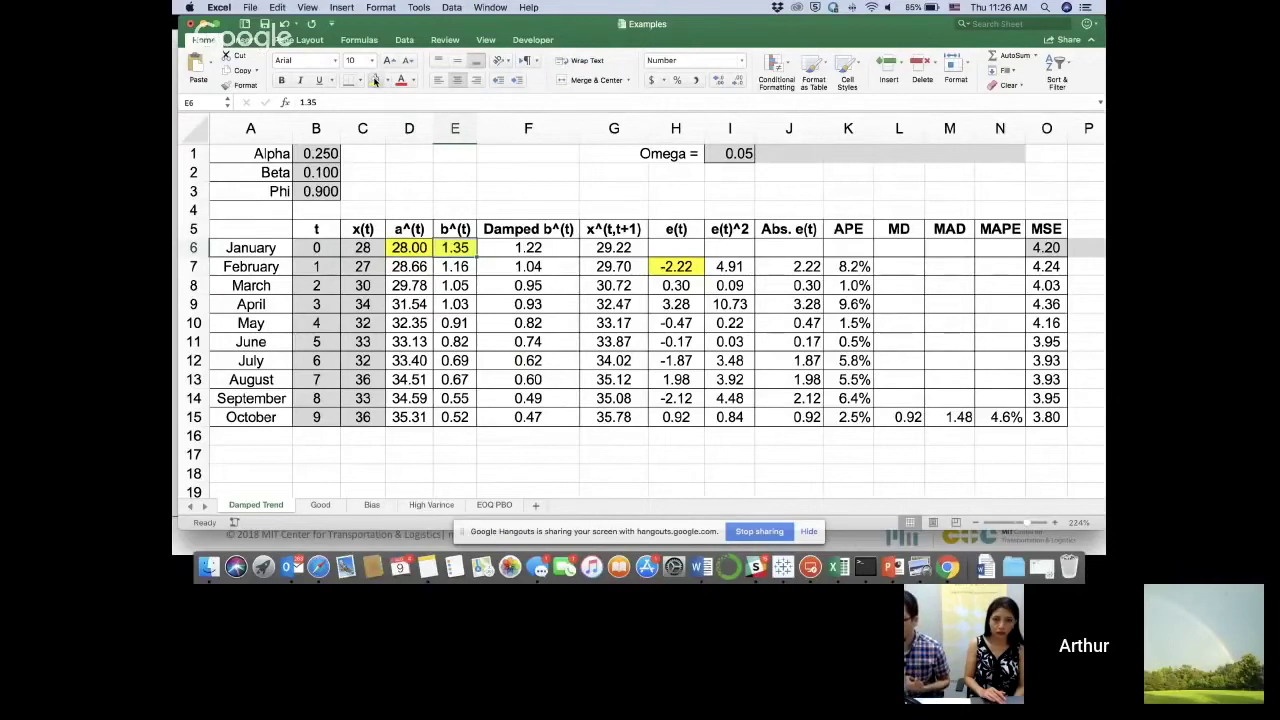
{"action": "left_click", "coordinate": [365, 266]}
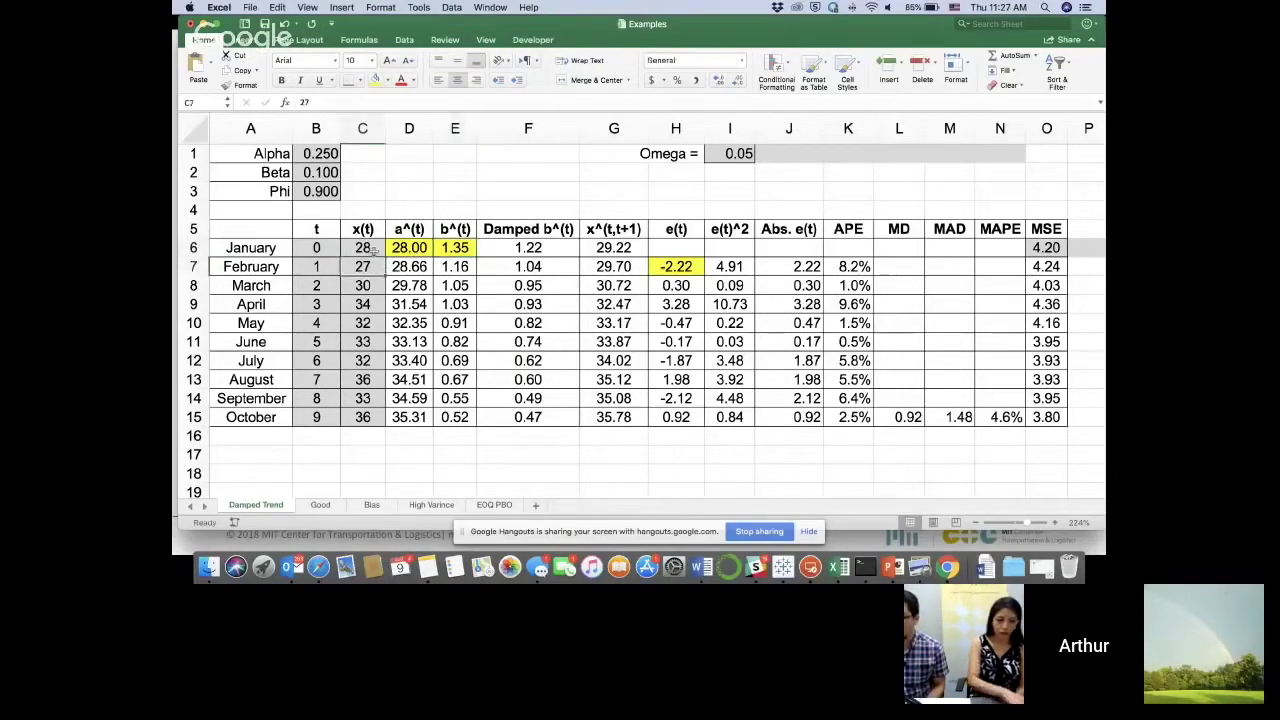
{"action": "left_click", "coordinate": [375, 80]}
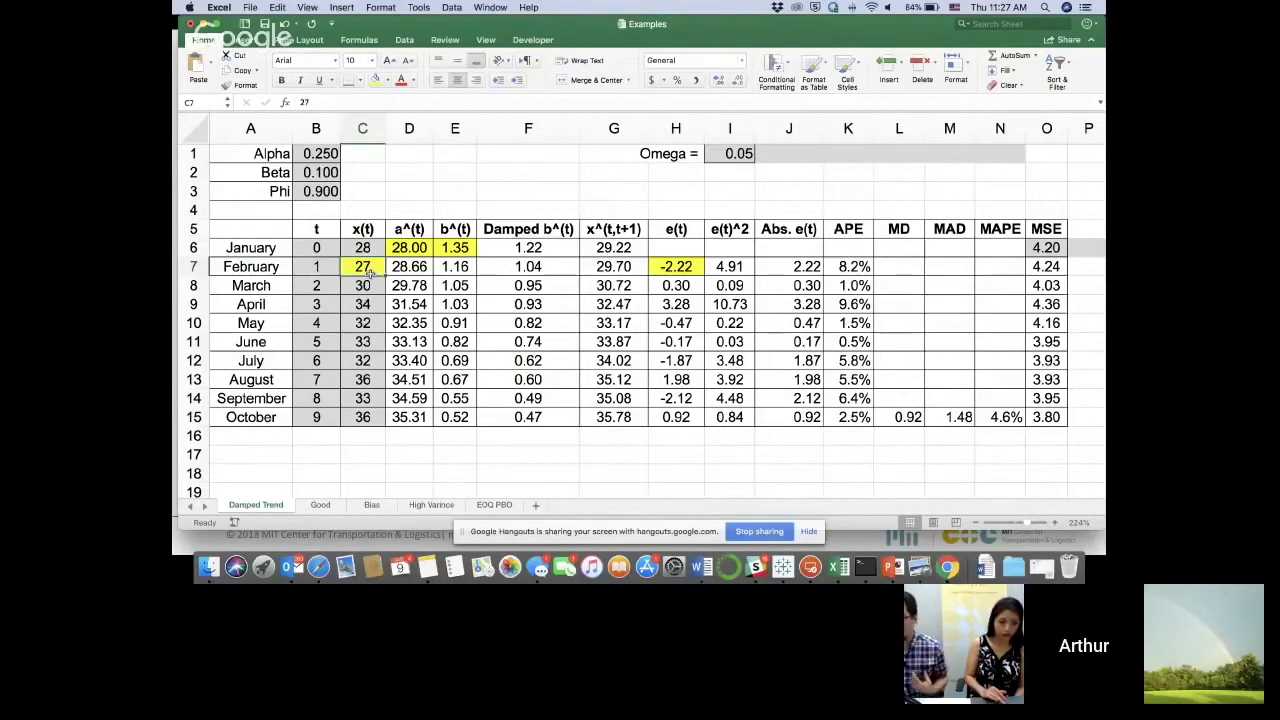
Step: Reopen February's a^(t) formula in D7 and review how the alpha term $B$1 weights its components
{"action": "left_click", "coordinate": [405, 267]}
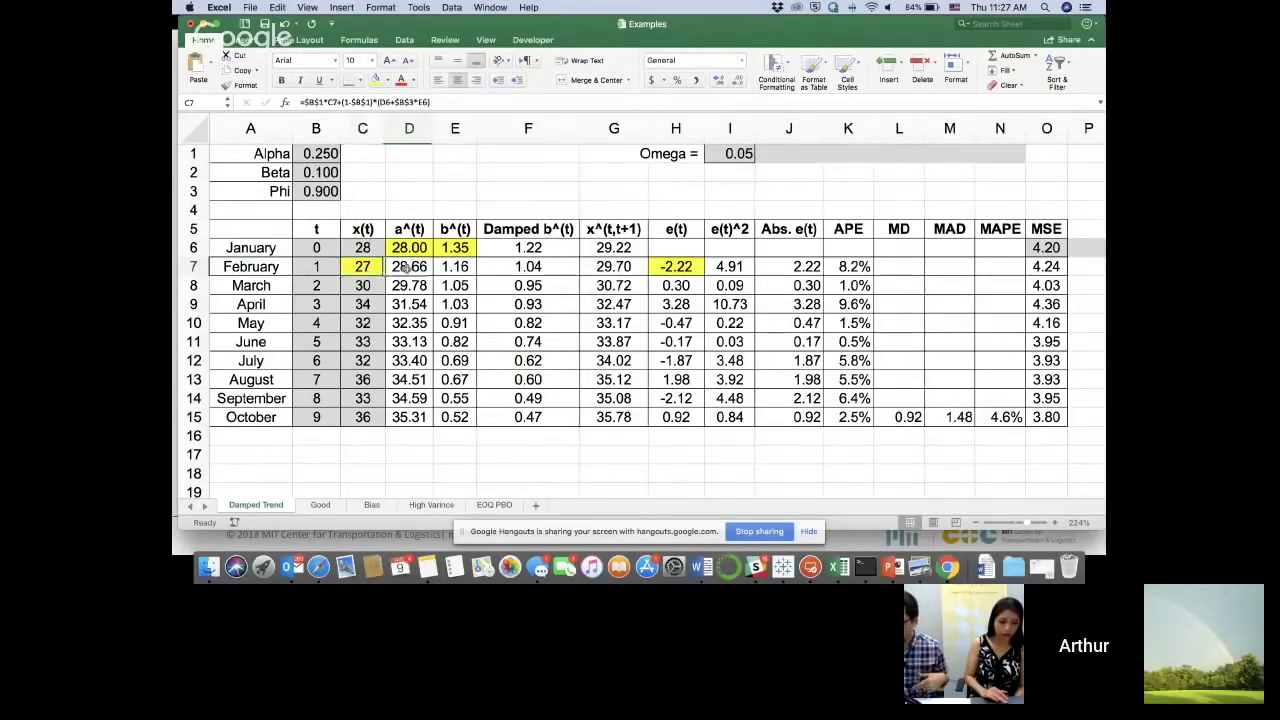
{"action": "left_click", "coordinate": [344, 101]}
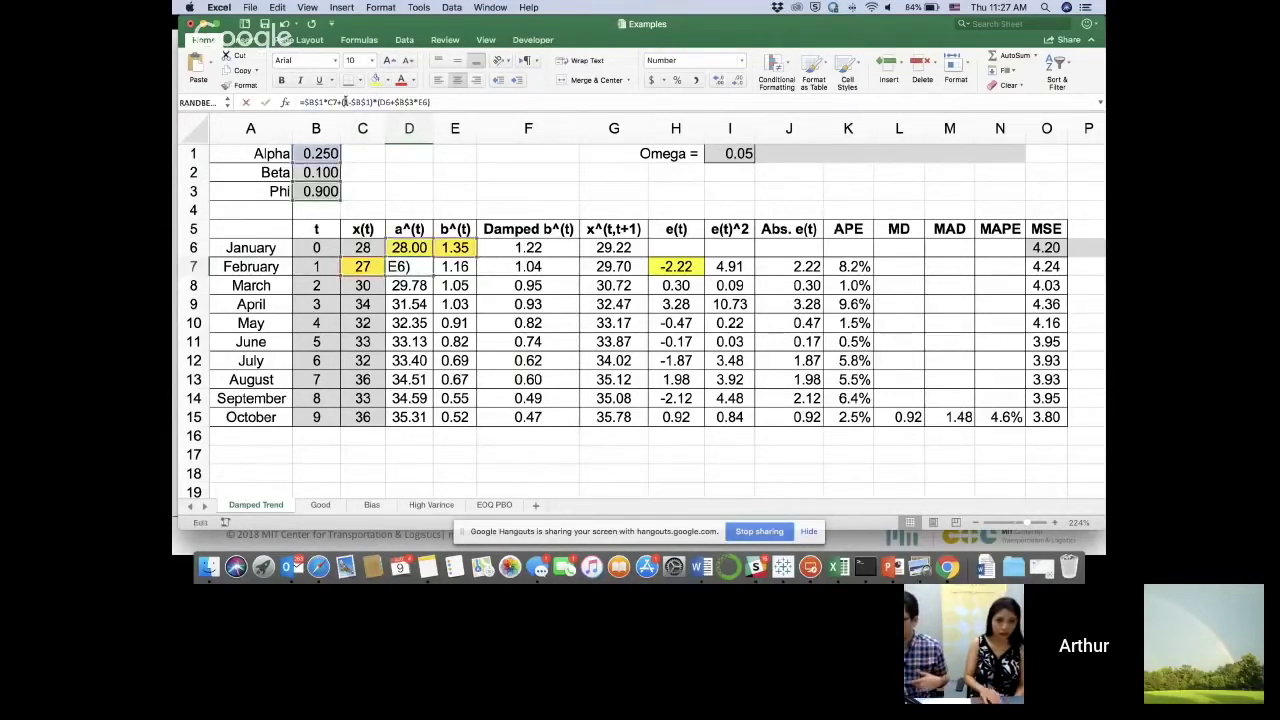
{"action": "left_click_drag", "start_coordinate": [304, 101], "coordinate": [326, 102]}
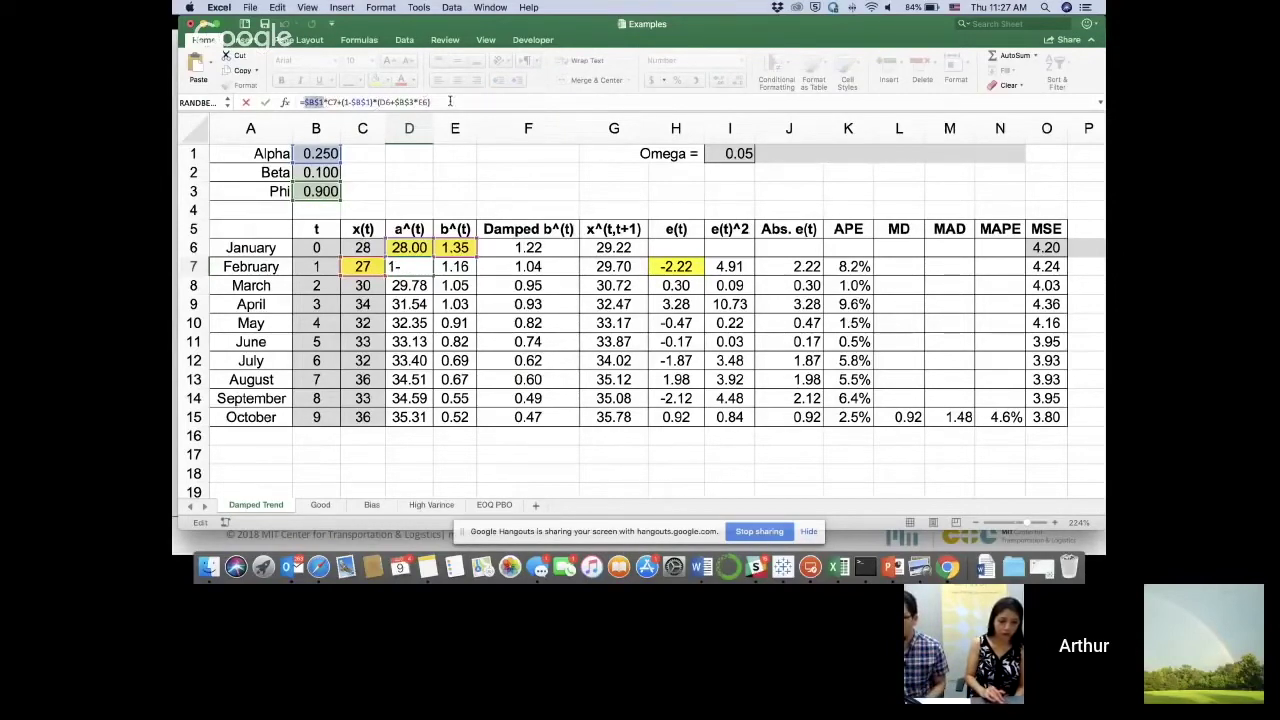
{"action": "key", "text": "Right"}
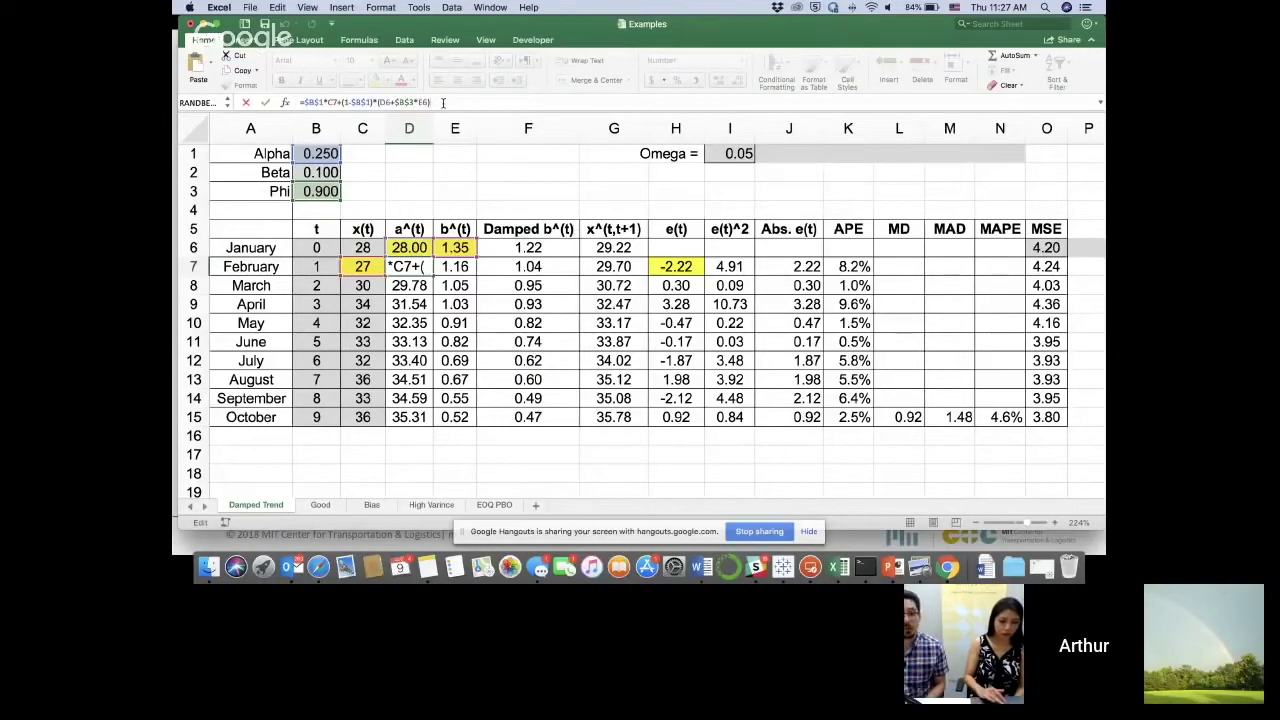
{"action": "left_click", "coordinate": [418, 268]}
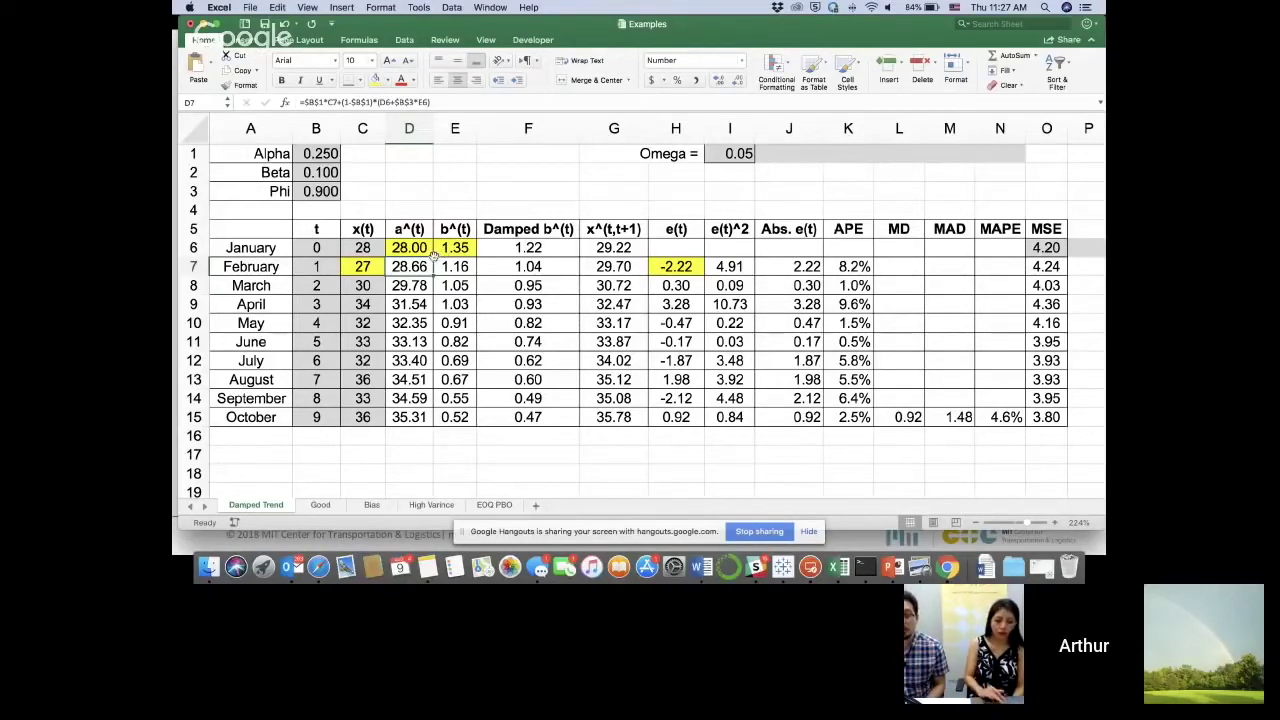
Step: Highlight February's a^(t) value in cell D7 with a yellow fill
{"action": "left_click", "coordinate": [367, 266]}
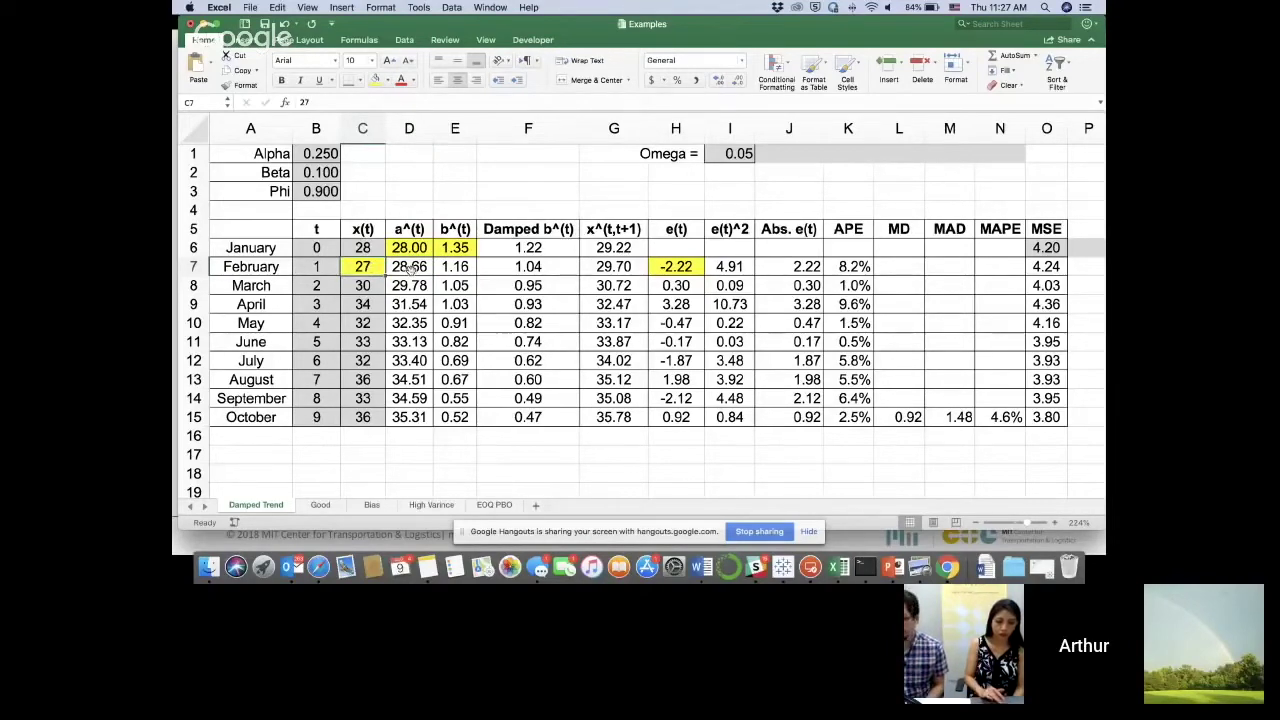
{"action": "left_click", "coordinate": [410, 267]}
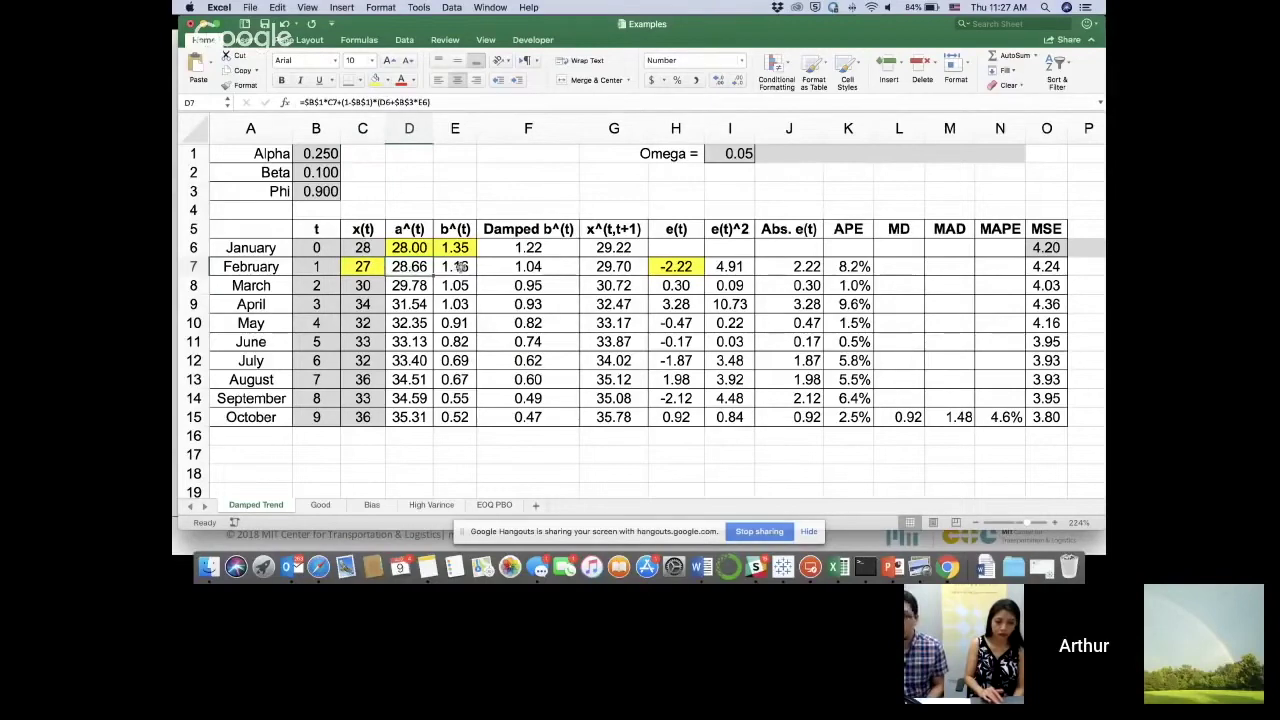
{"action": "left_click", "coordinate": [376, 81]}
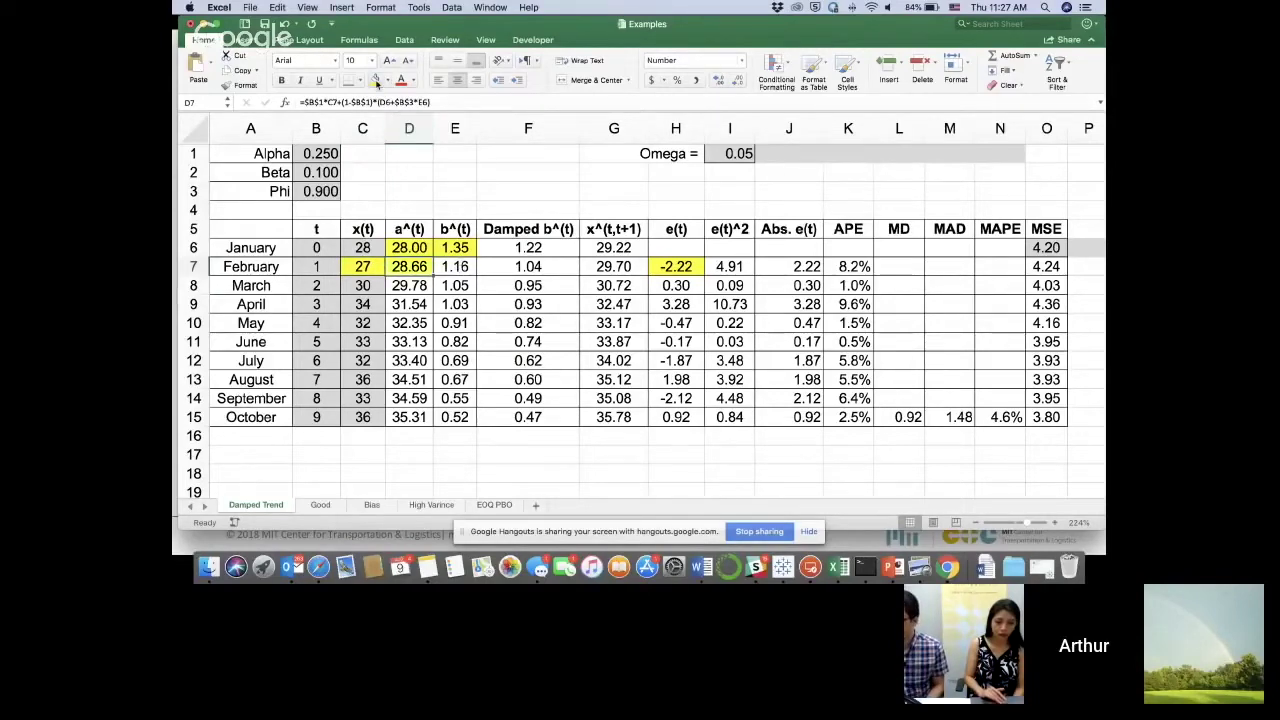
Step: Trace the beta and (D7-D6) terms of February's b^(t) formula in E7, and select D6:D7 to compare the two a^(t) values
{"action": "left_click", "coordinate": [455, 266]}
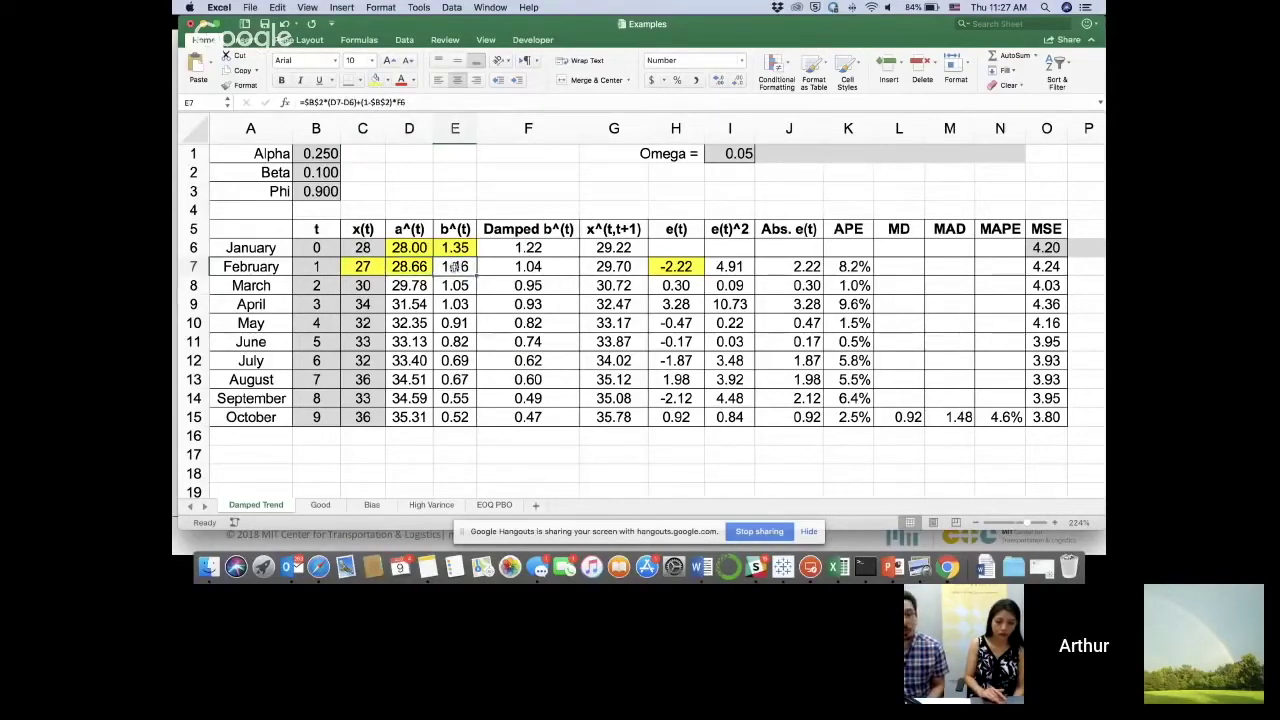
{"action": "left_click", "coordinate": [424, 103]}
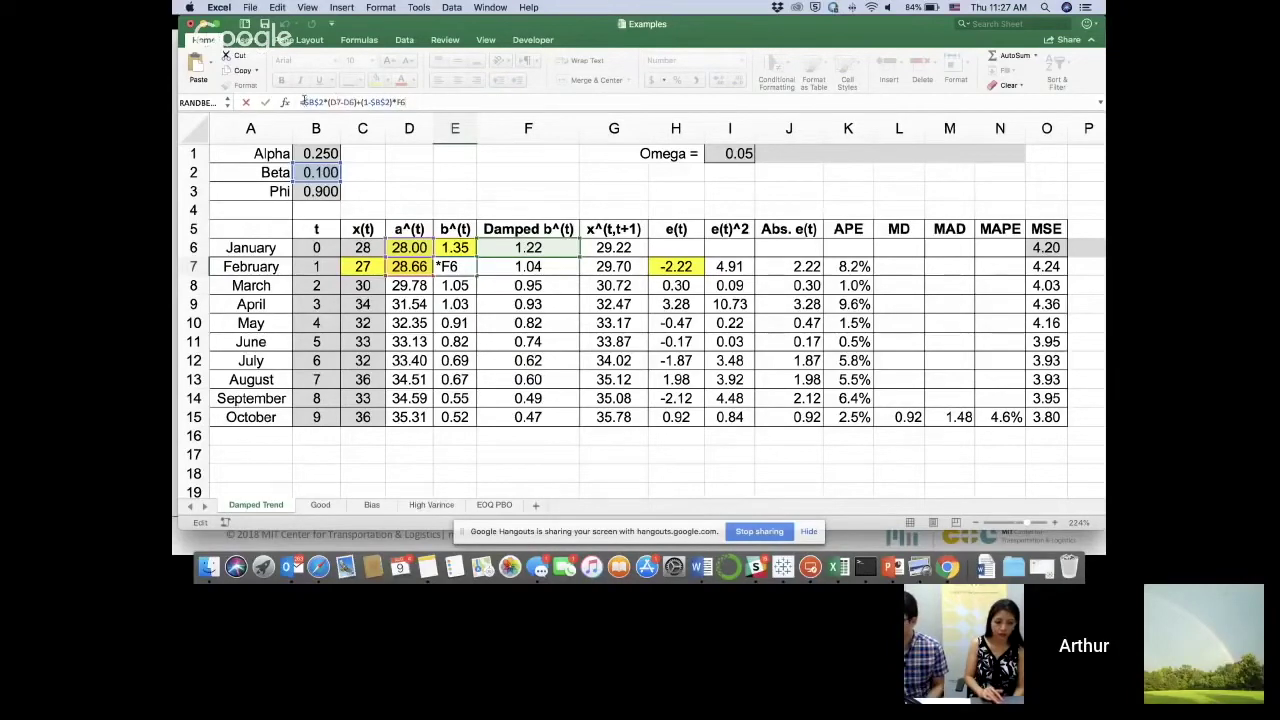
{"action": "left_click_drag", "start_coordinate": [303, 101], "coordinate": [364, 101]}
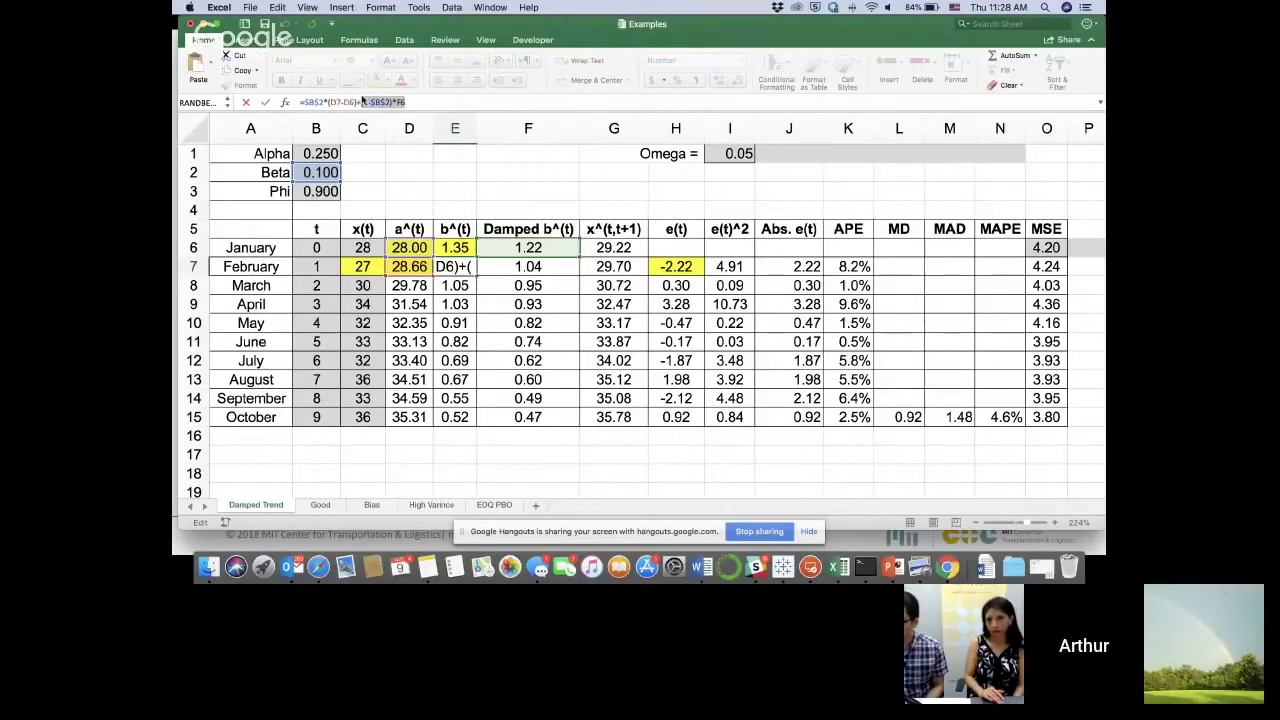
{"action": "left_click", "coordinate": [362, 100]}
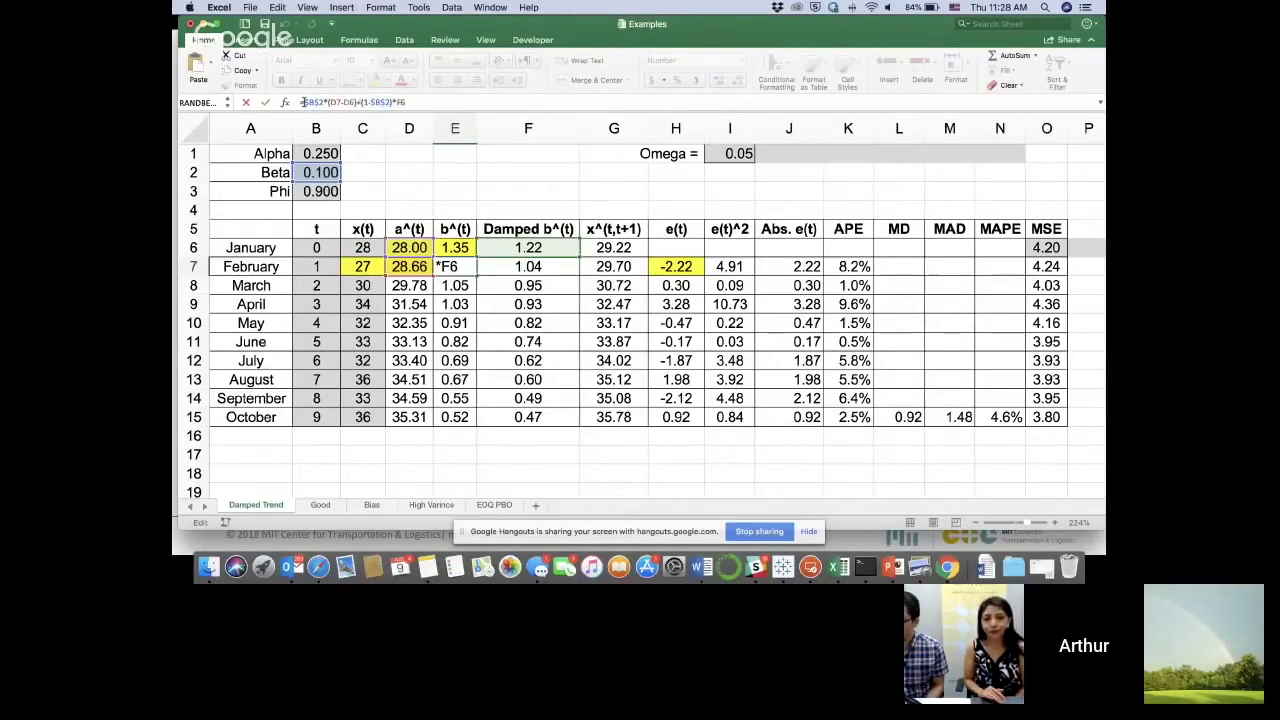
{"action": "left_click_drag", "start_coordinate": [302, 102], "coordinate": [327, 102]}
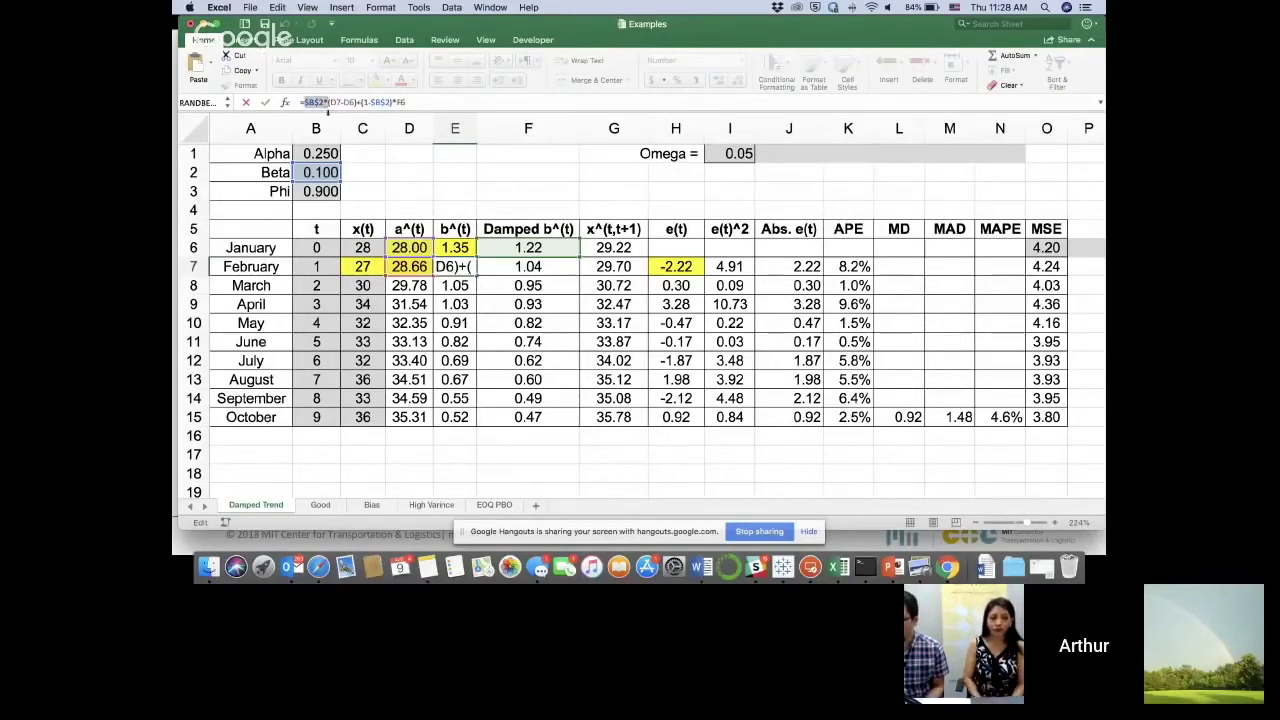
{"action": "left_click", "coordinate": [337, 102]}
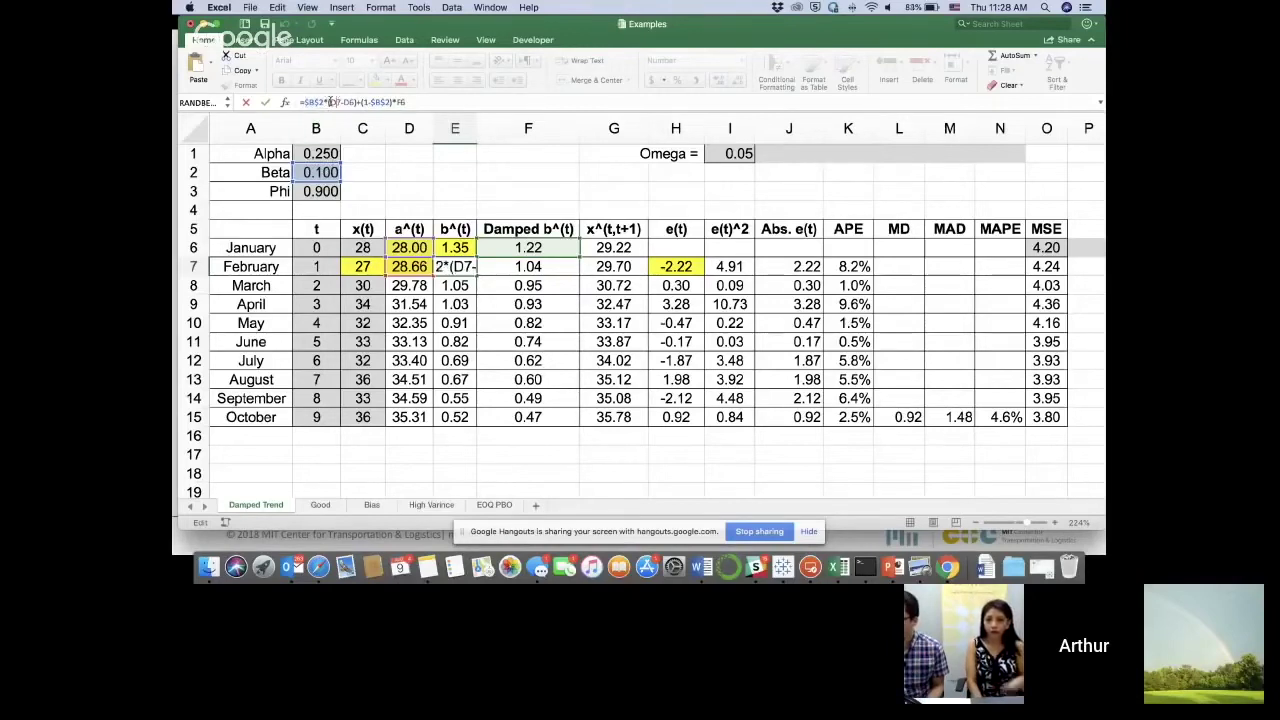
{"action": "left_click_drag", "start_coordinate": [330, 102], "coordinate": [357, 102]}
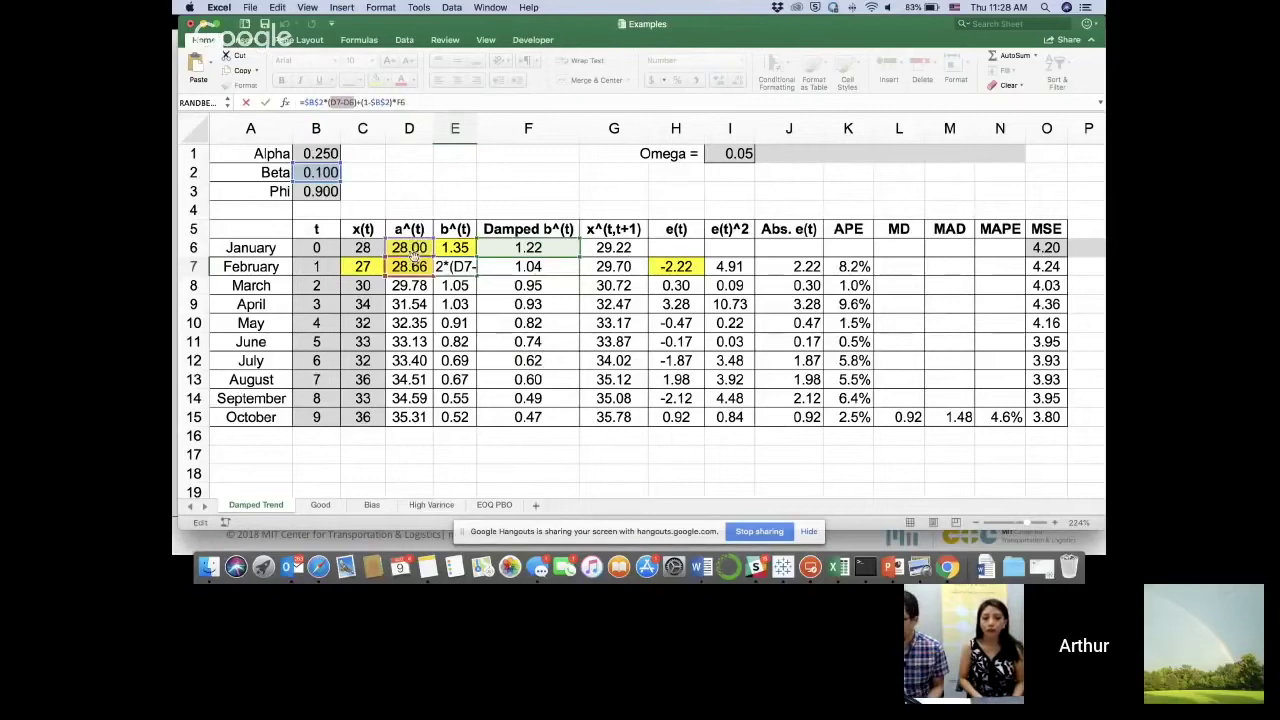
{"action": "key", "text": "Escape"}
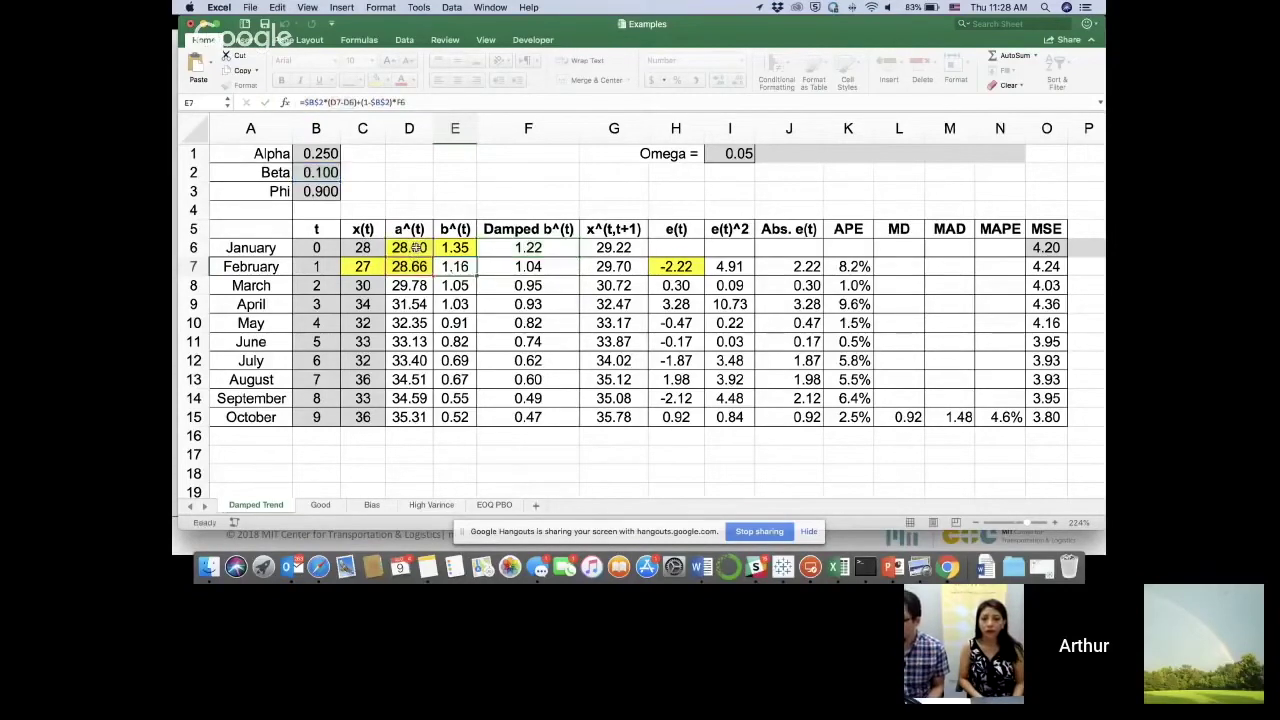
{"action": "left_click_drag", "start_coordinate": [414, 249], "coordinate": [415, 266]}
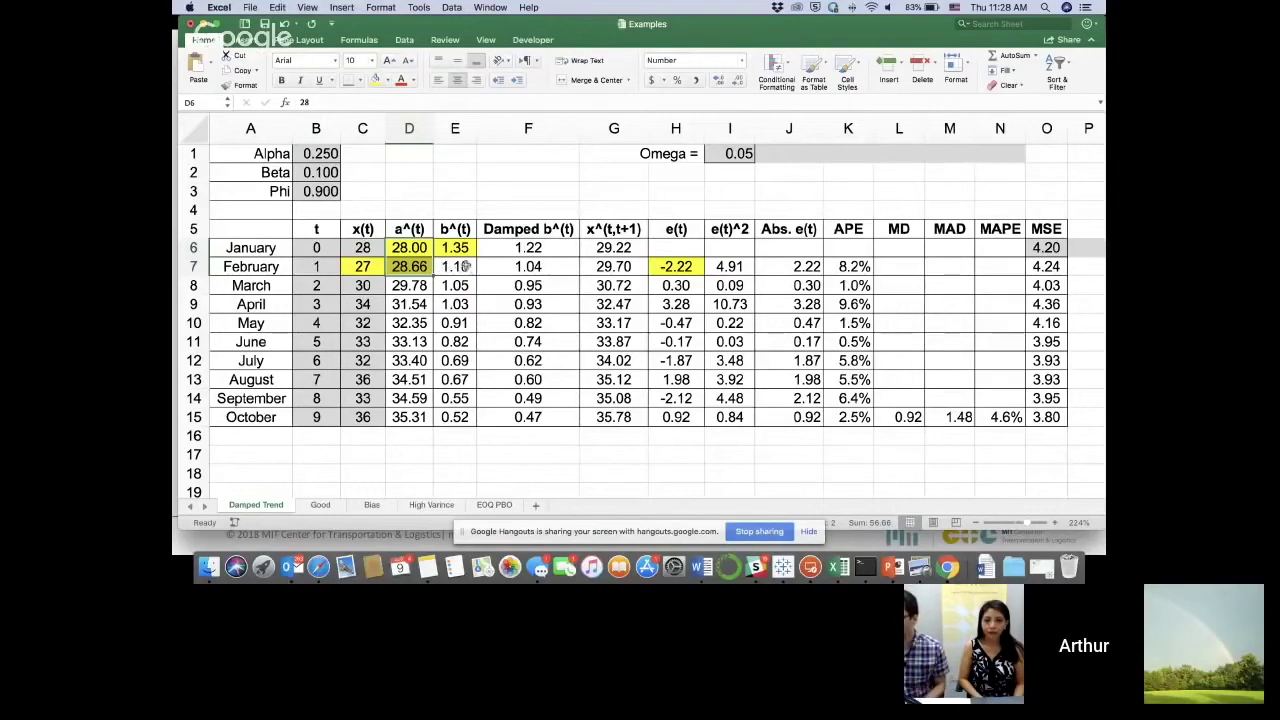
Step: Trace the $B$2*(D7-D6), (1-$B$2) and F6 terms of February's b^(t) formula in E7
{"action": "left_click", "coordinate": [455, 266]}
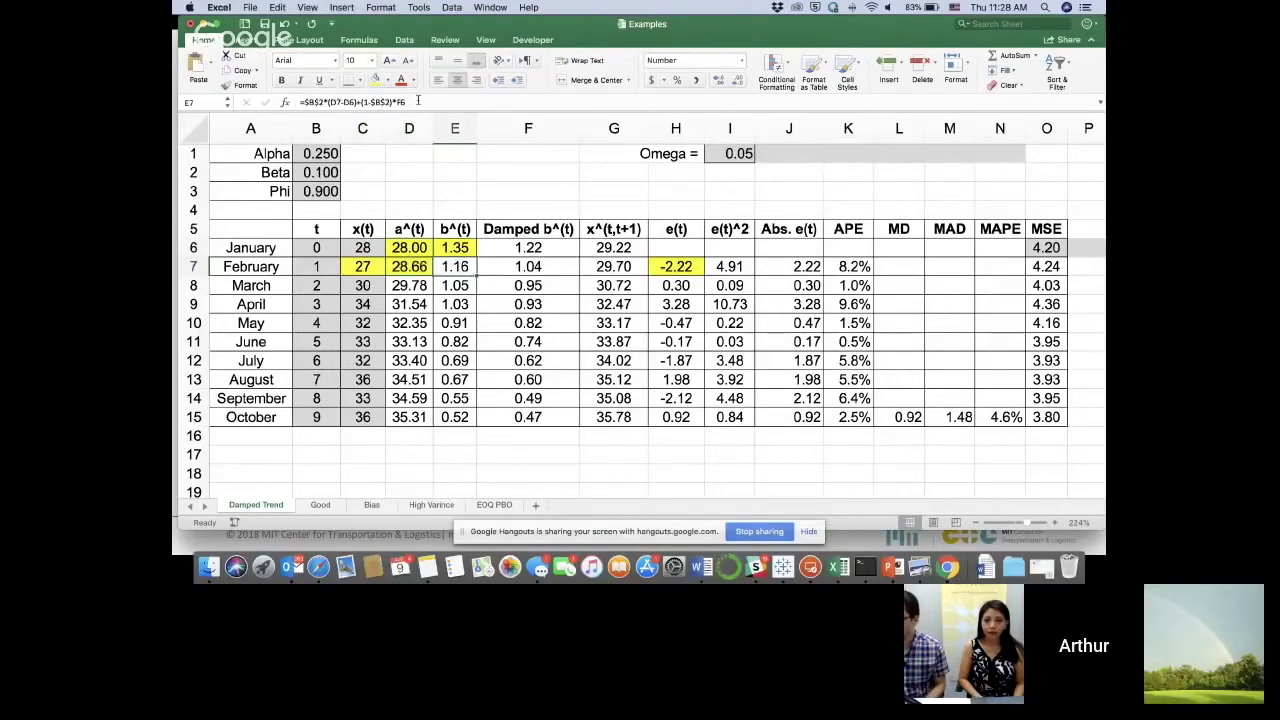
{"action": "left_click", "coordinate": [418, 100]}
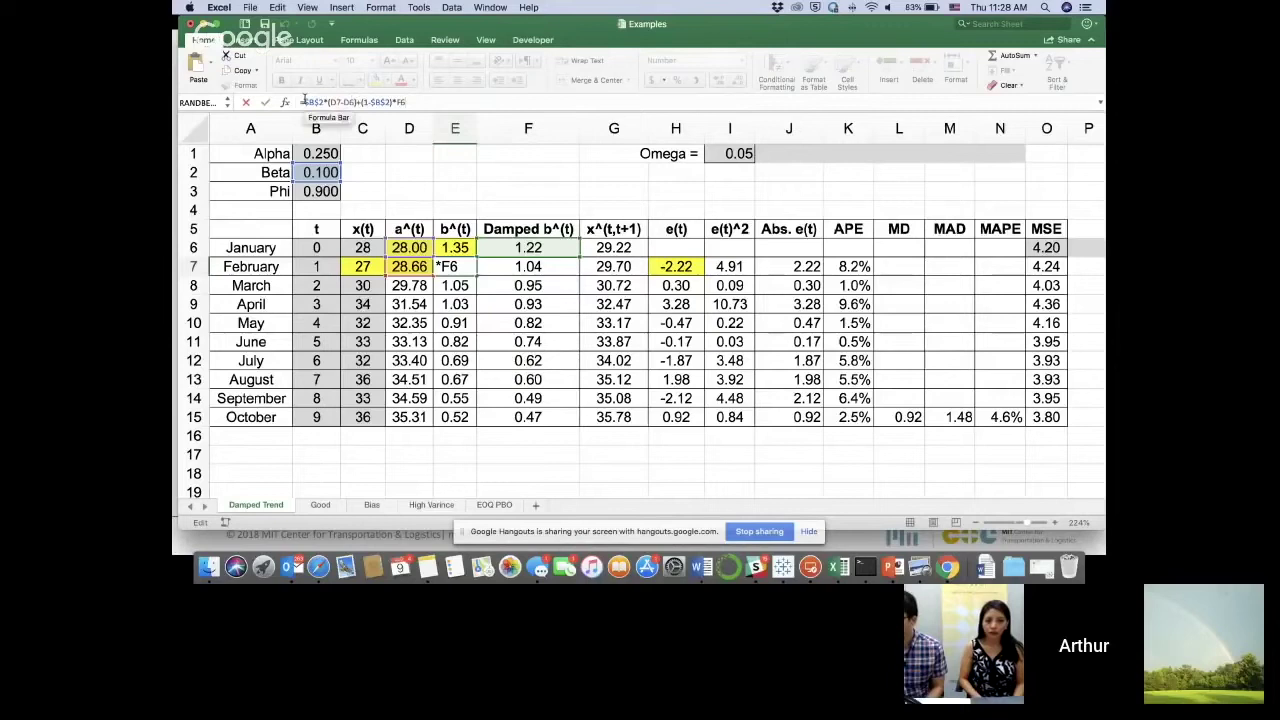
{"action": "left_click_drag", "start_coordinate": [304, 101], "coordinate": [355, 101]}
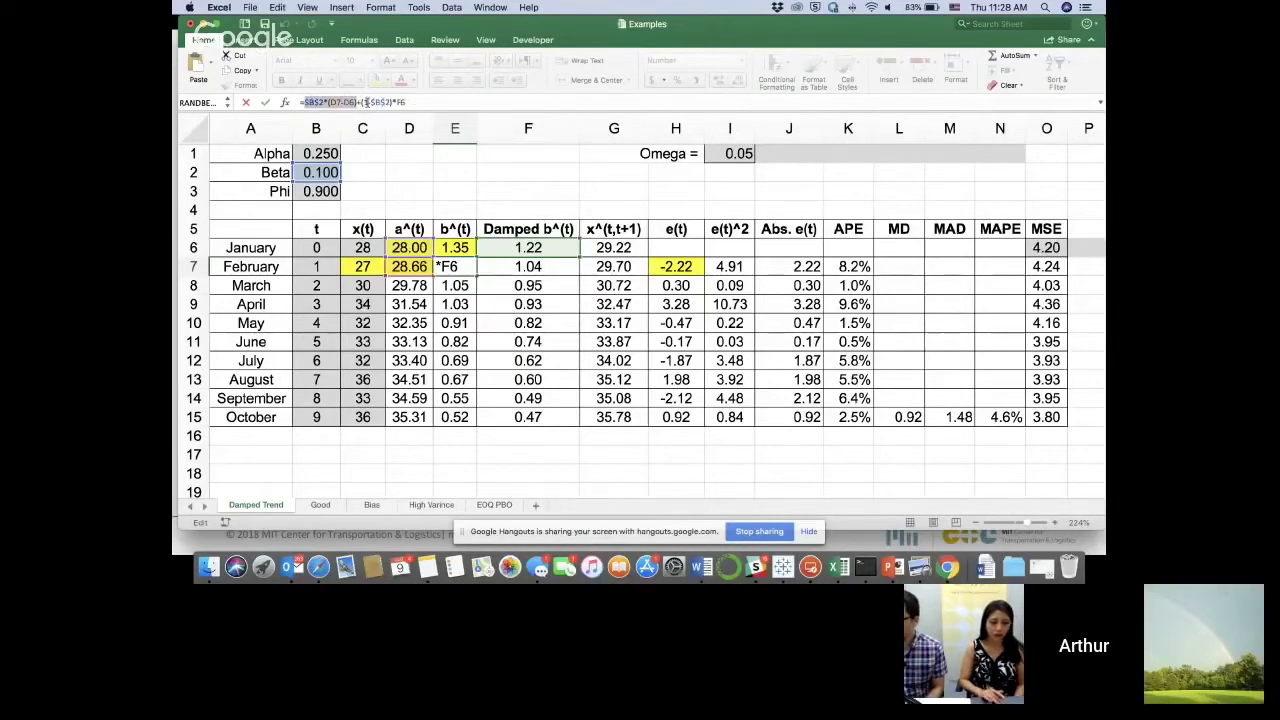
{"action": "left_click_drag", "start_coordinate": [362, 101], "coordinate": [396, 101]}
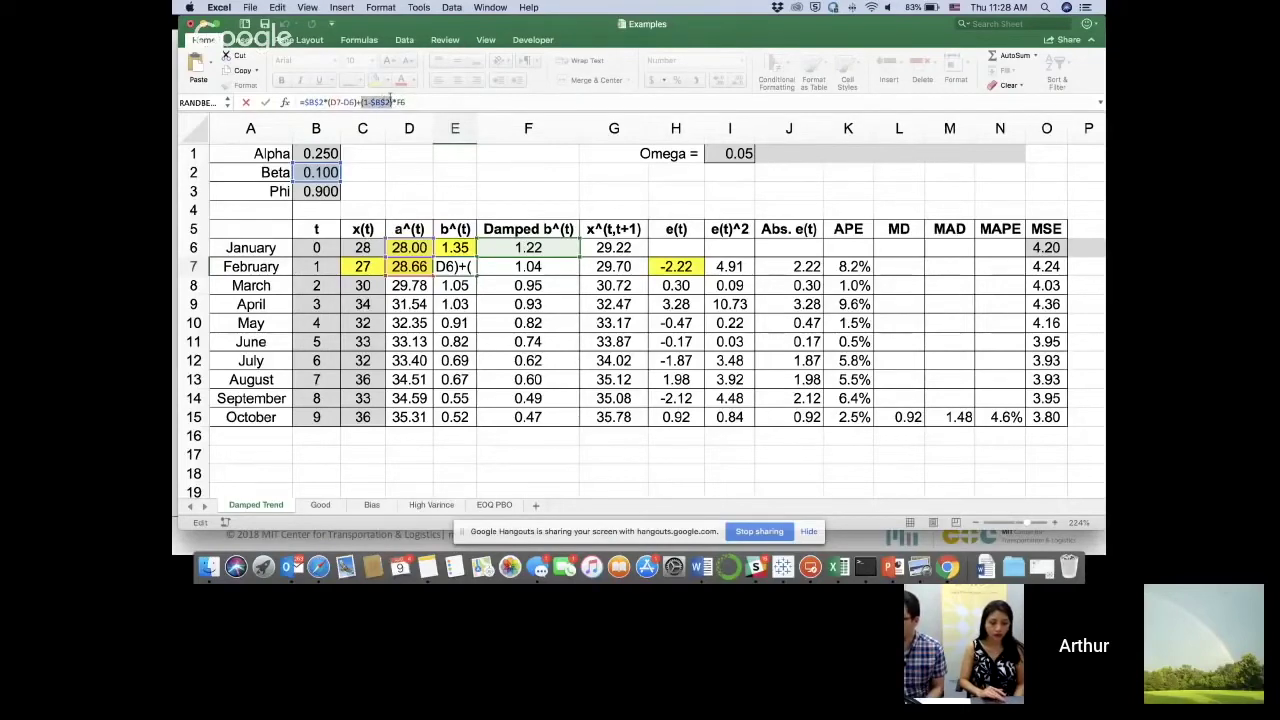
{"action": "left_click", "coordinate": [409, 101]}
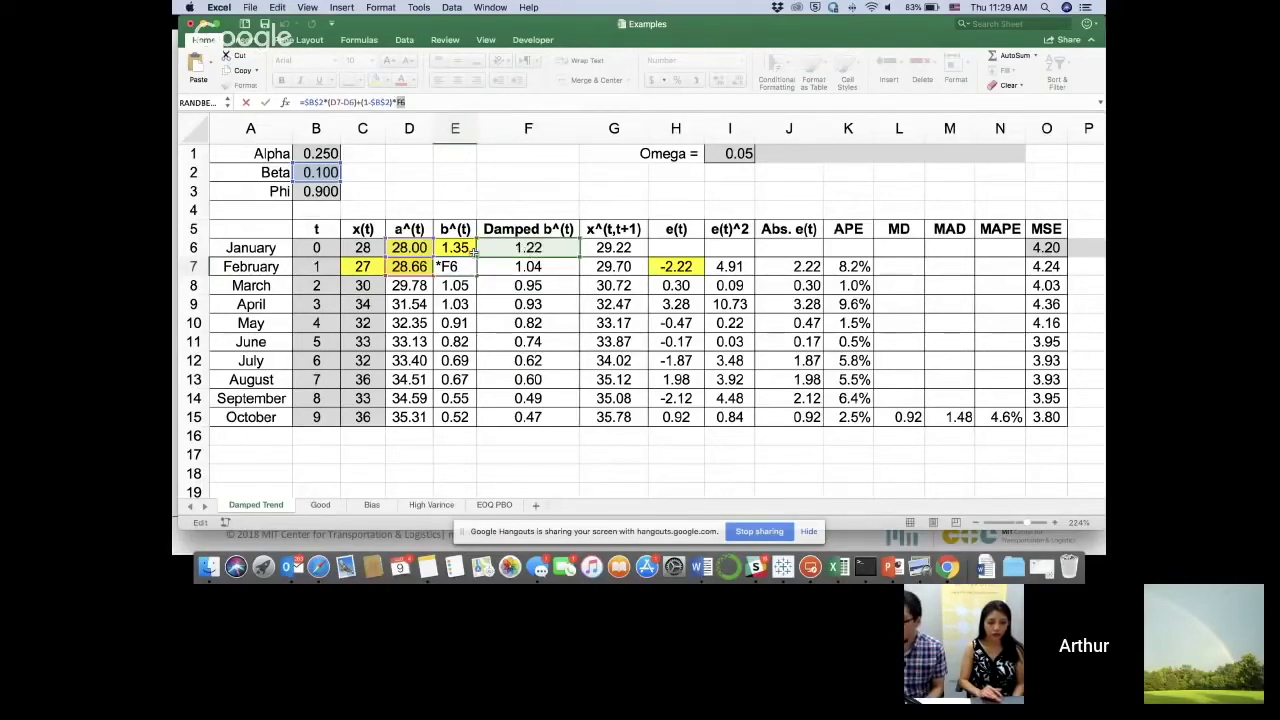
{"action": "key", "text": "Return"}
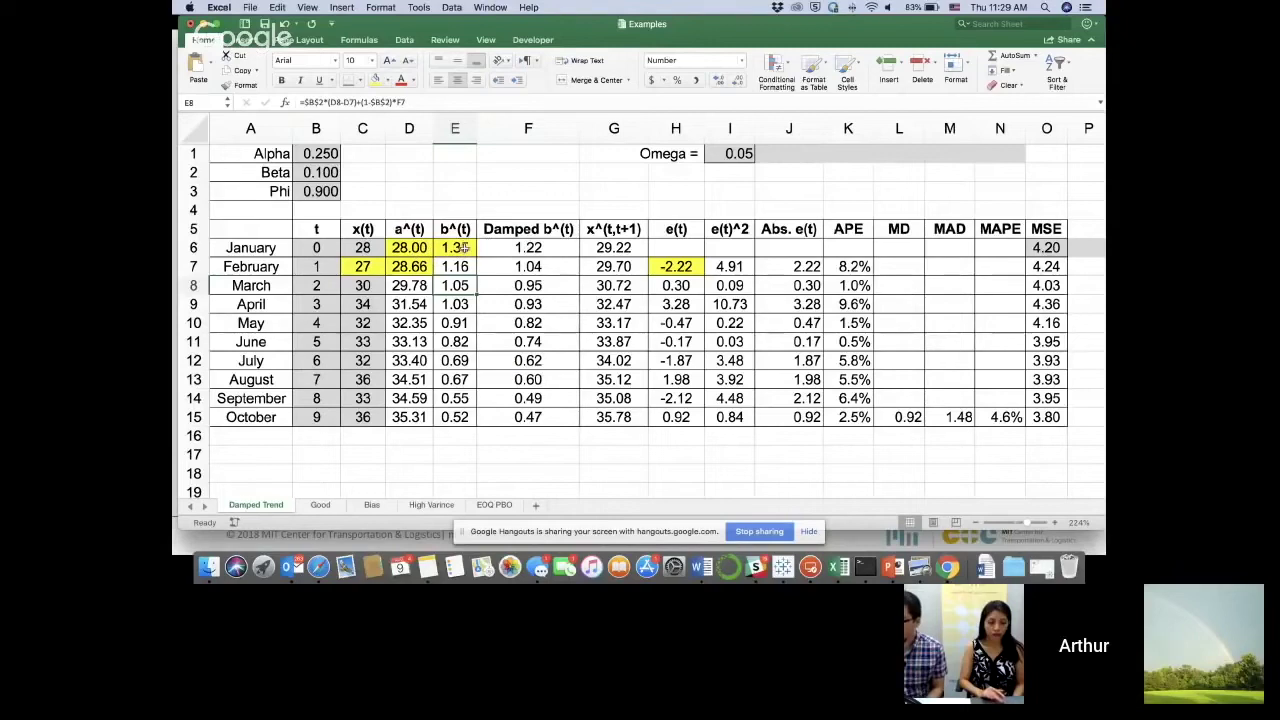
Step: Compare the F6 term of February's b^(t) formula in E7 with the b^(t) equation on the slide, and locate January's b^(t) in E6
{"action": "left_click", "coordinate": [463, 250]}
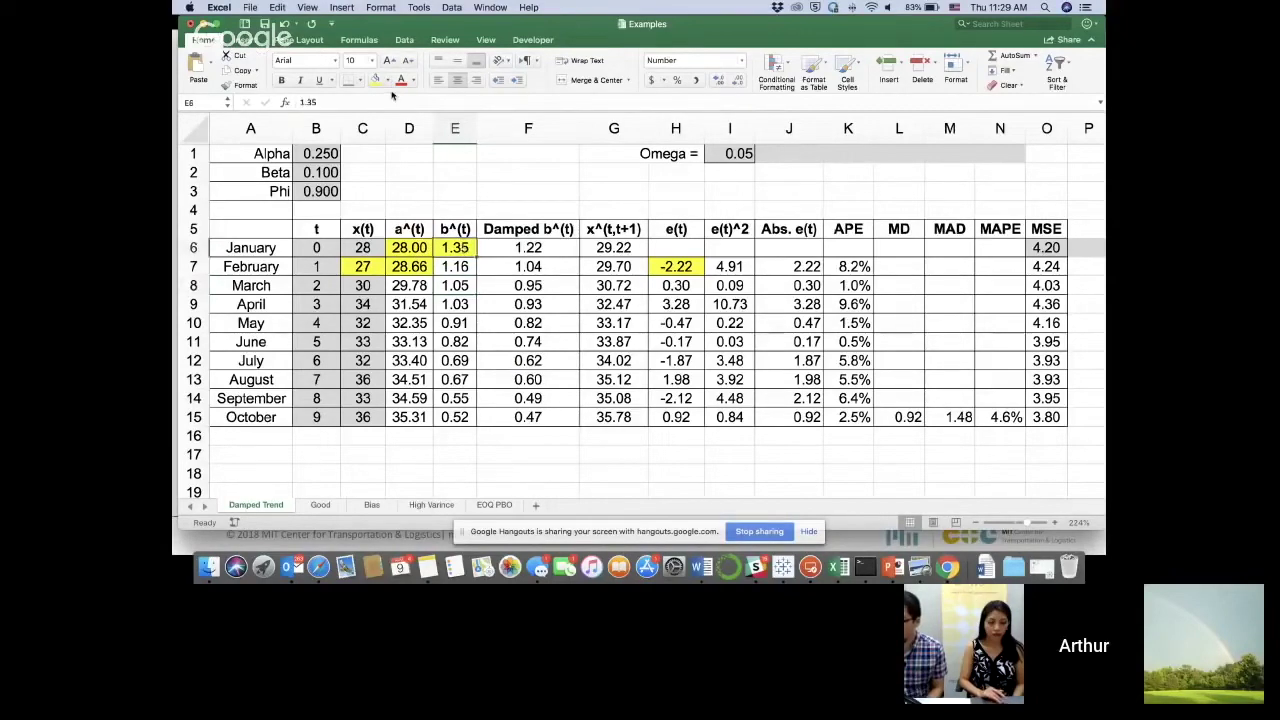
{"action": "left_click", "coordinate": [456, 265]}
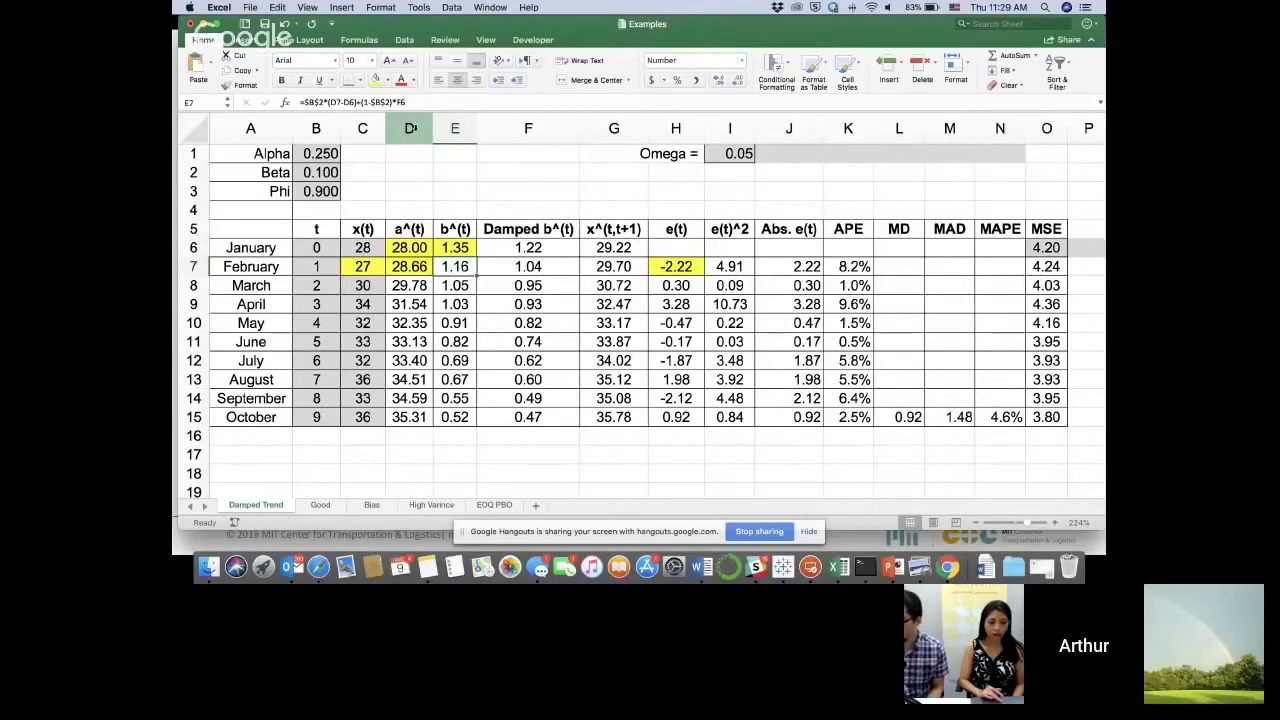
{"action": "key", "text": "super+Tab"}
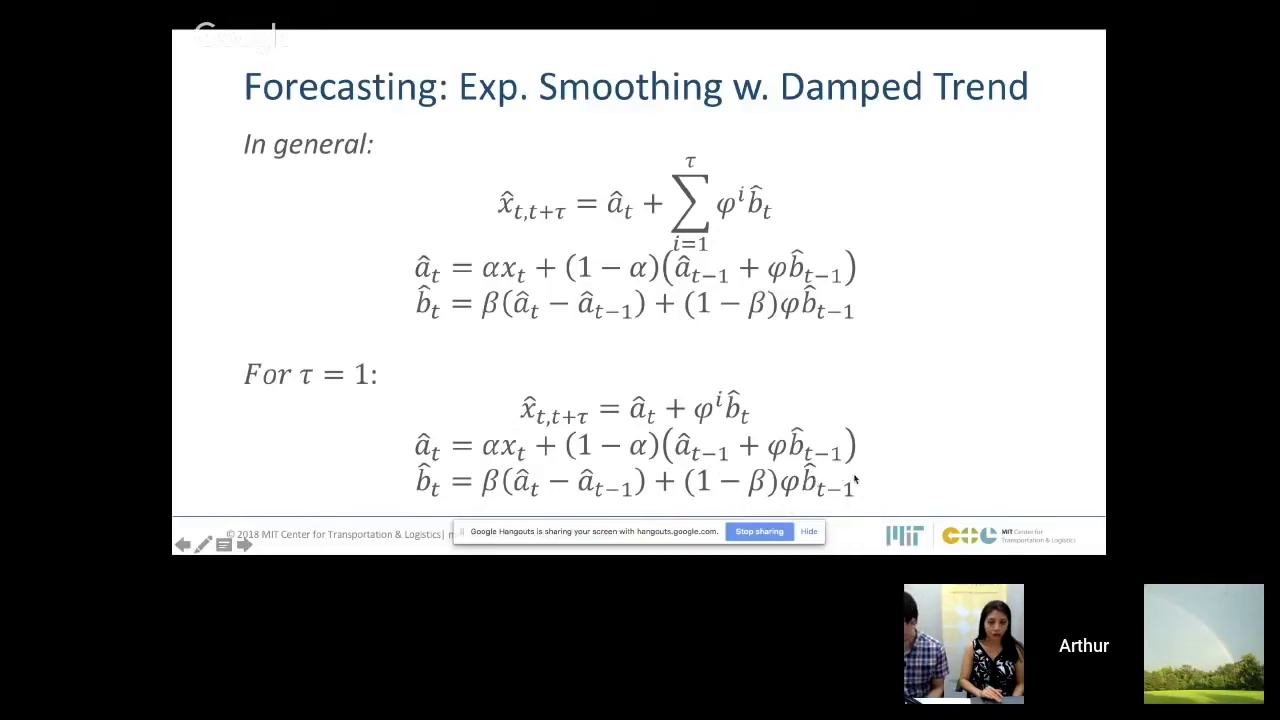
{"action": "key", "text": "super+Tab"}
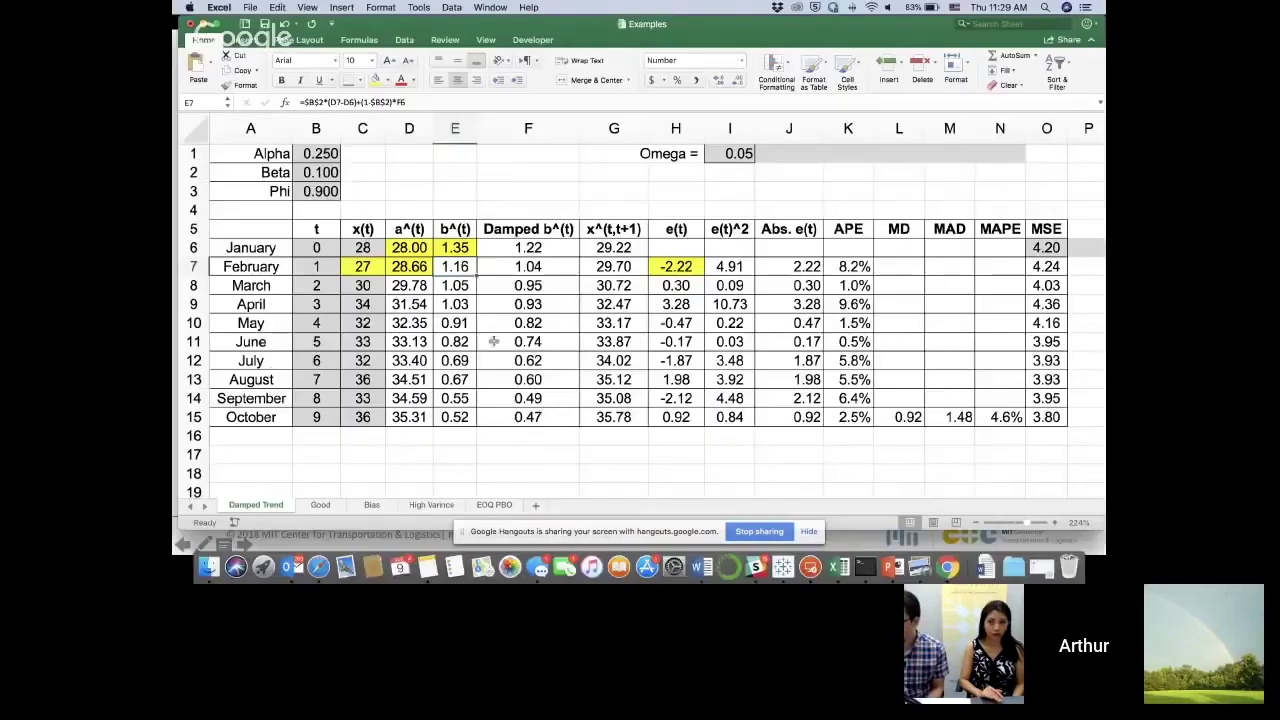
{"action": "left_click", "coordinate": [402, 102]}
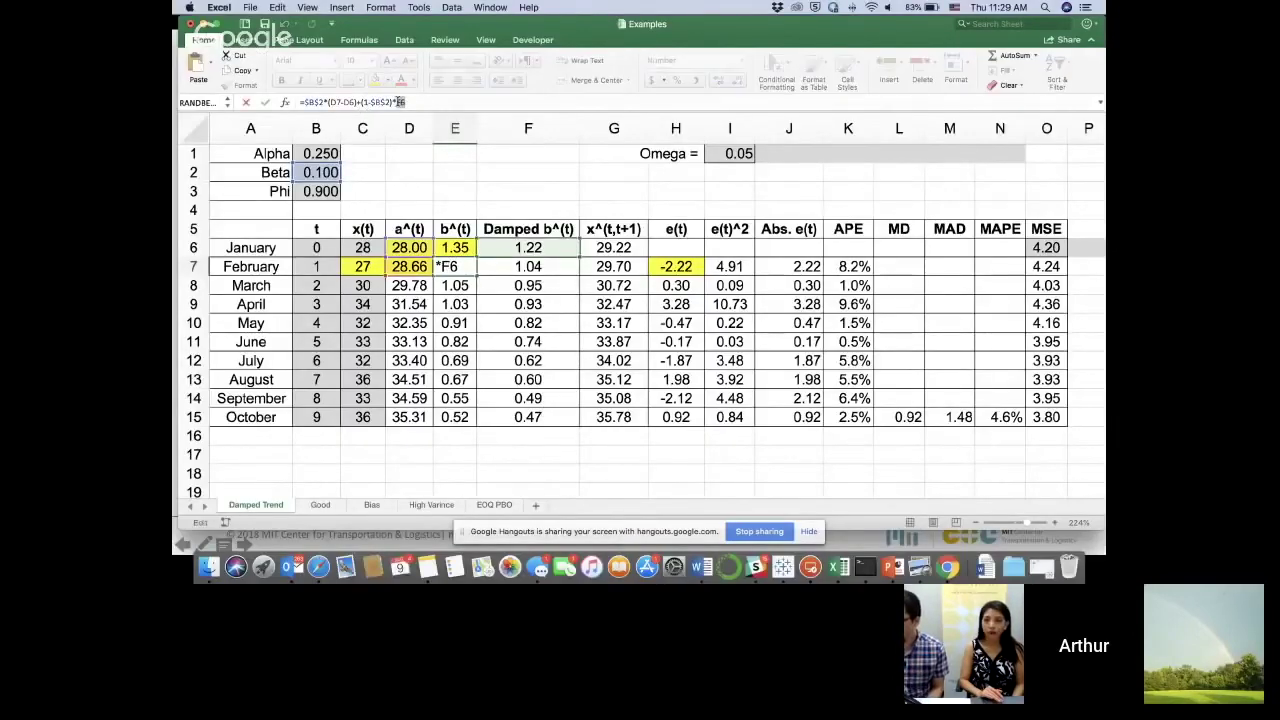
{"action": "key", "text": "Escape"}
{"action": "left_click", "coordinate": [455, 236]}
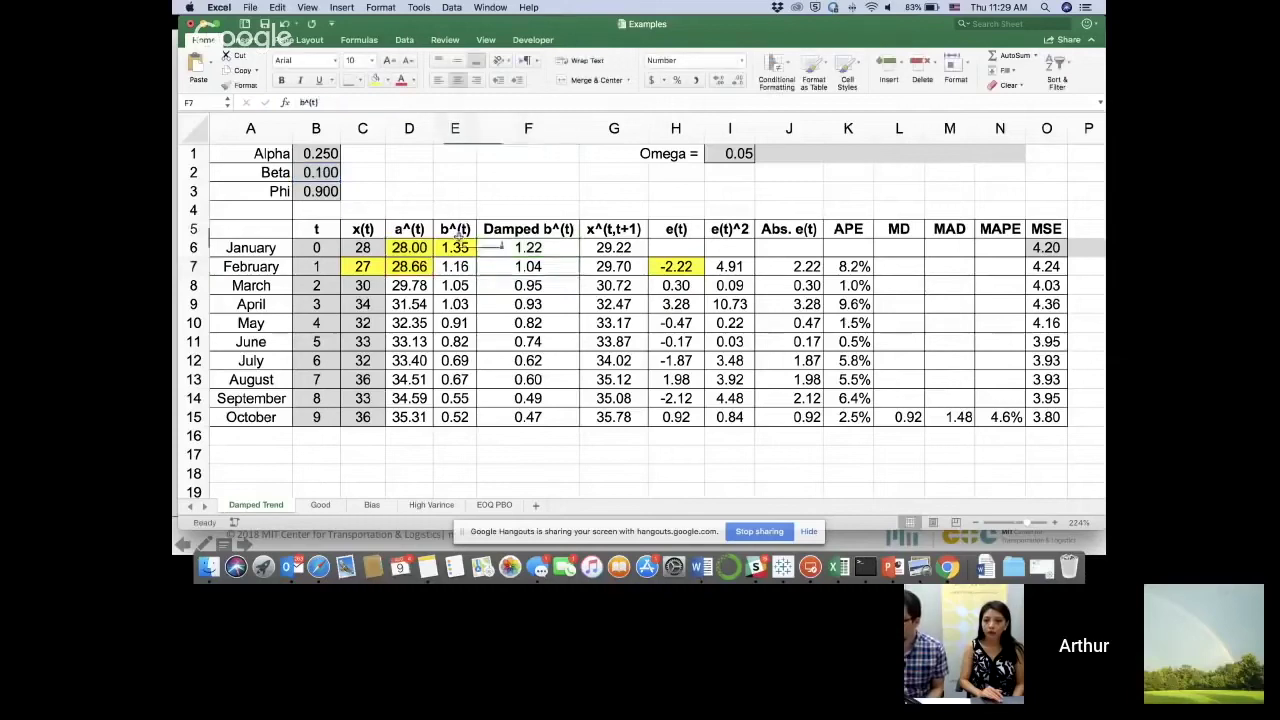
{"action": "left_click", "coordinate": [457, 246]}
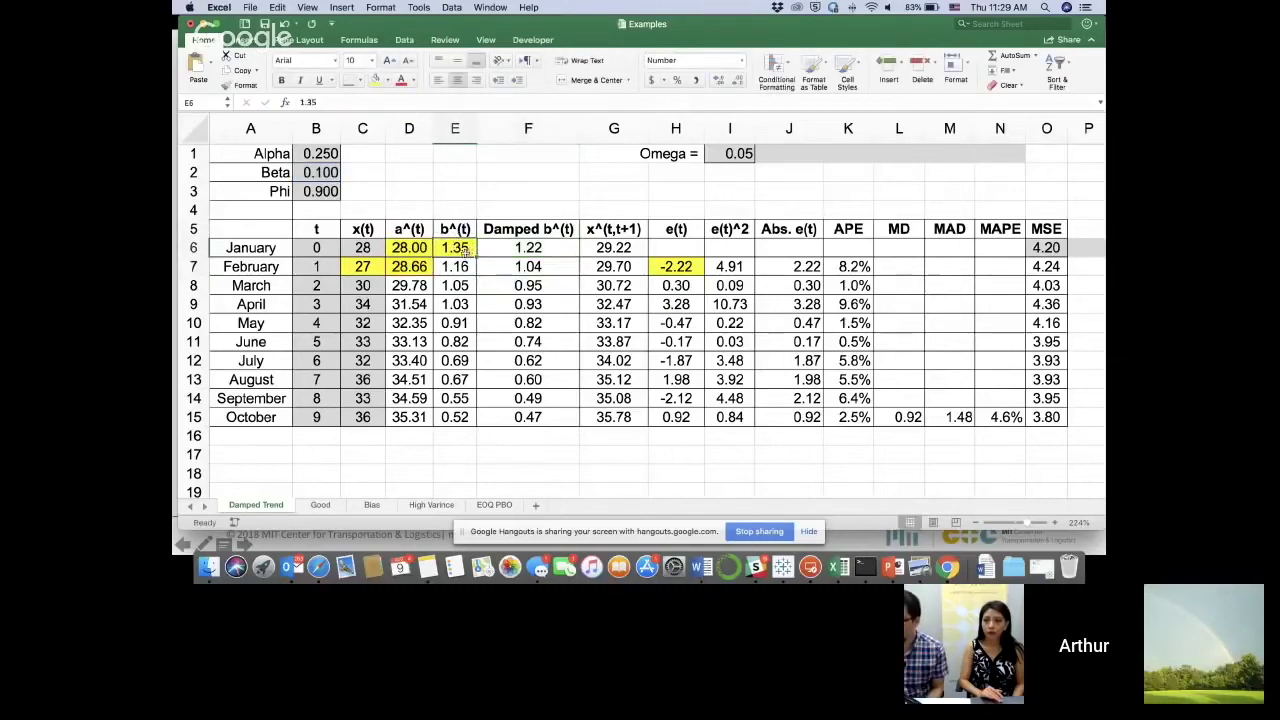
Step: Inspect January's damped b^(t) formula in F6, tracing the phi reference $B$3 and the b^(t) reference E6
{"action": "left_click", "coordinate": [531, 248]}
{"action": "double_click", "coordinate": [531, 248]}
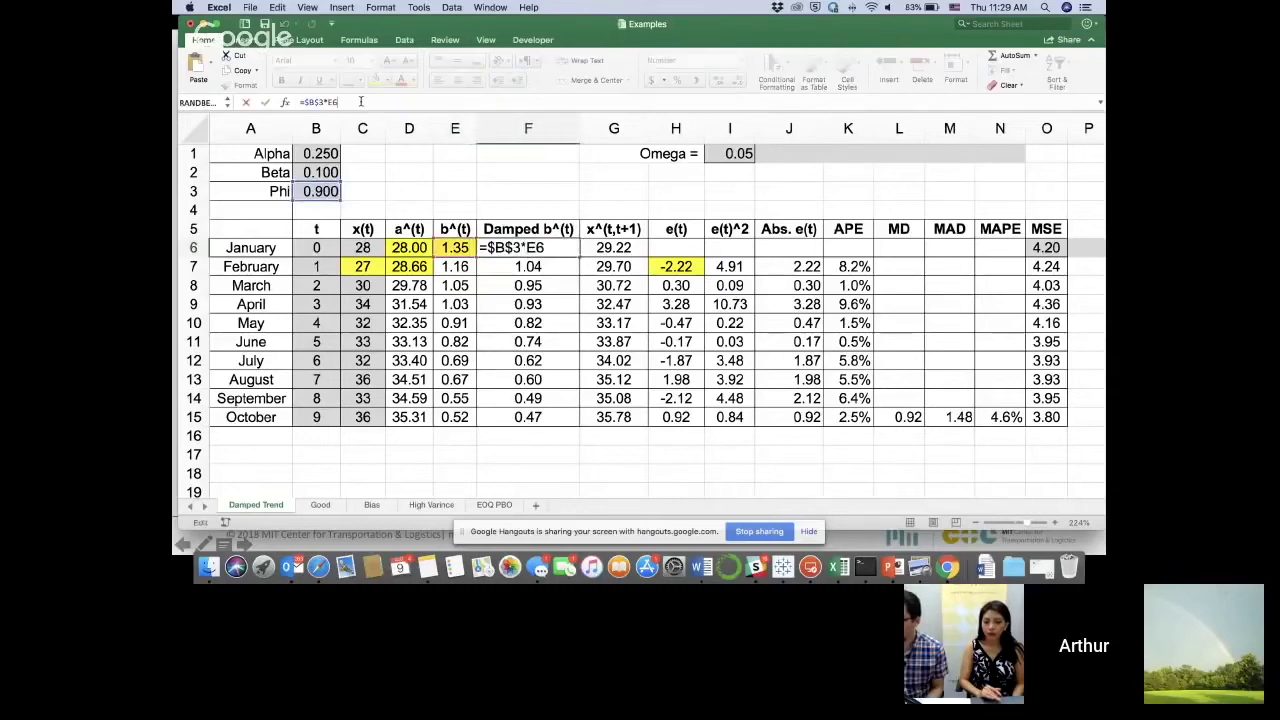
{"action": "left_click_drag", "start_coordinate": [327, 101], "coordinate": [301, 101]}
{"action": "left_click", "coordinate": [305, 101]}
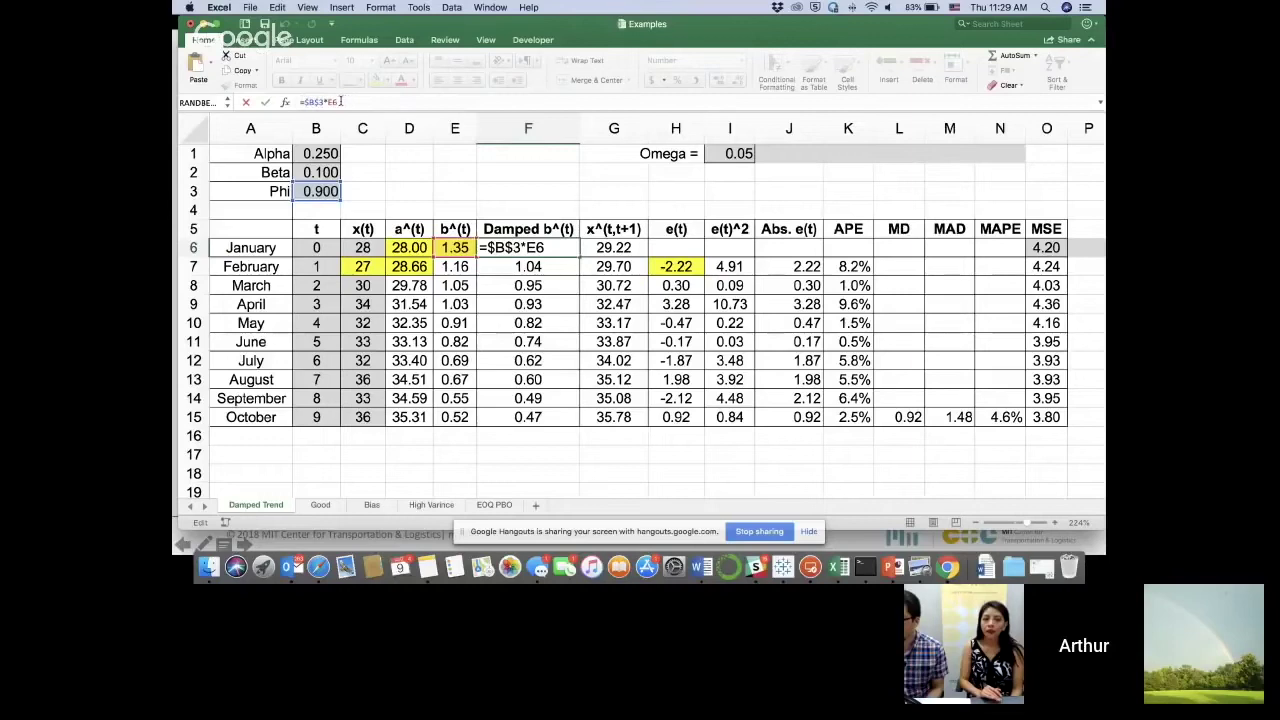
{"action": "key", "text": "Return"}
Step: Highlight February's b^(t) value in E7 with a yellow fill, and point out the a^(t) and b^(t) pair in D7:E7
{"action": "left_click", "coordinate": [455, 262]}
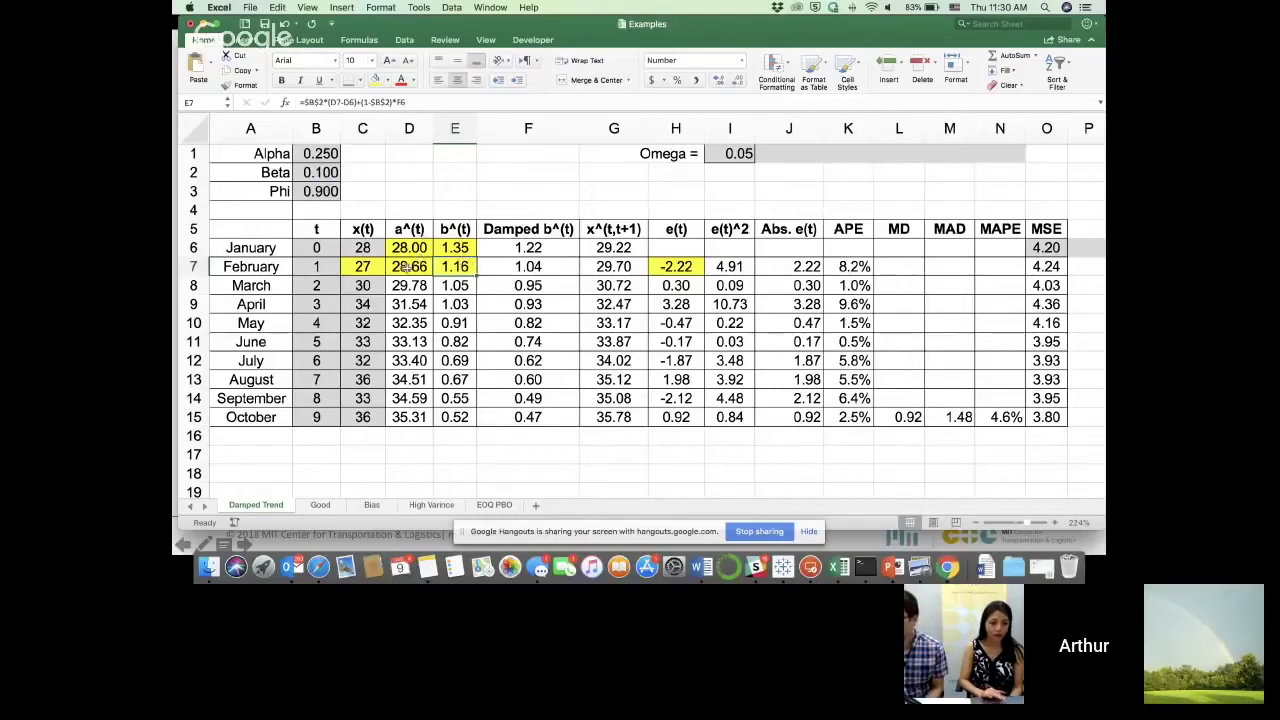
{"action": "left_click_drag", "start_coordinate": [408, 267], "coordinate": [455, 266]}
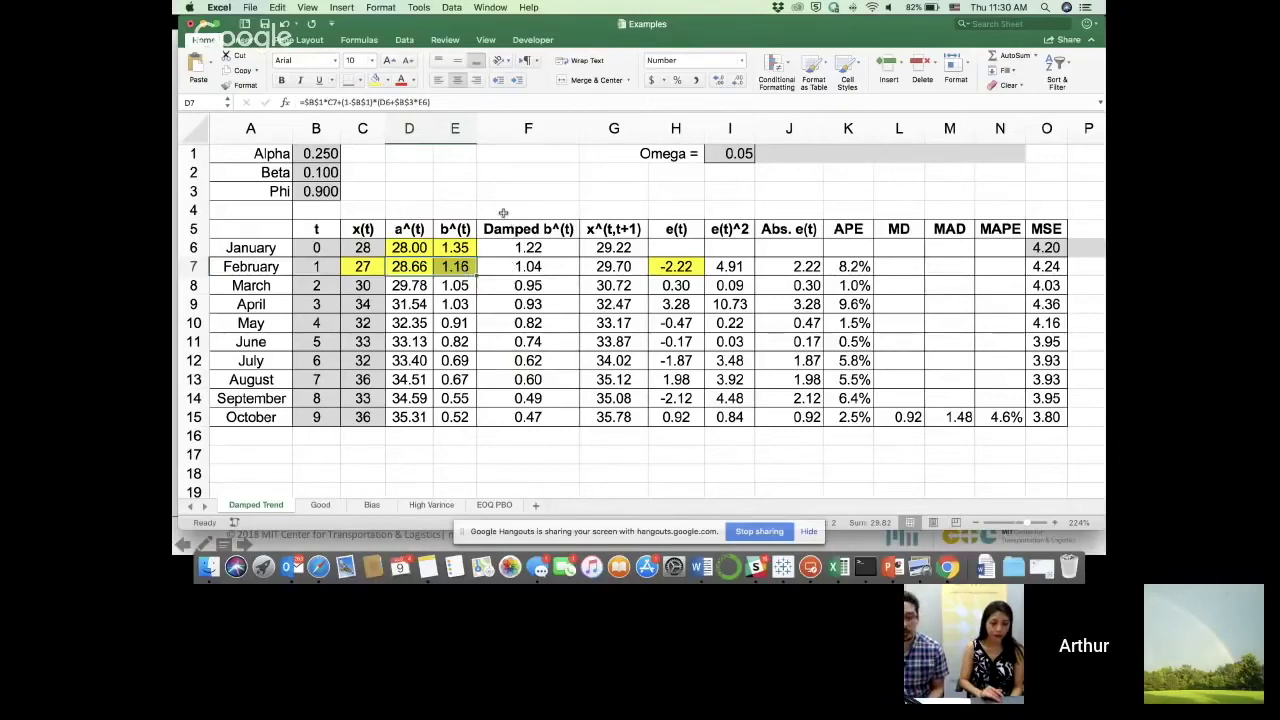
{"action": "left_click", "coordinate": [455, 266]}
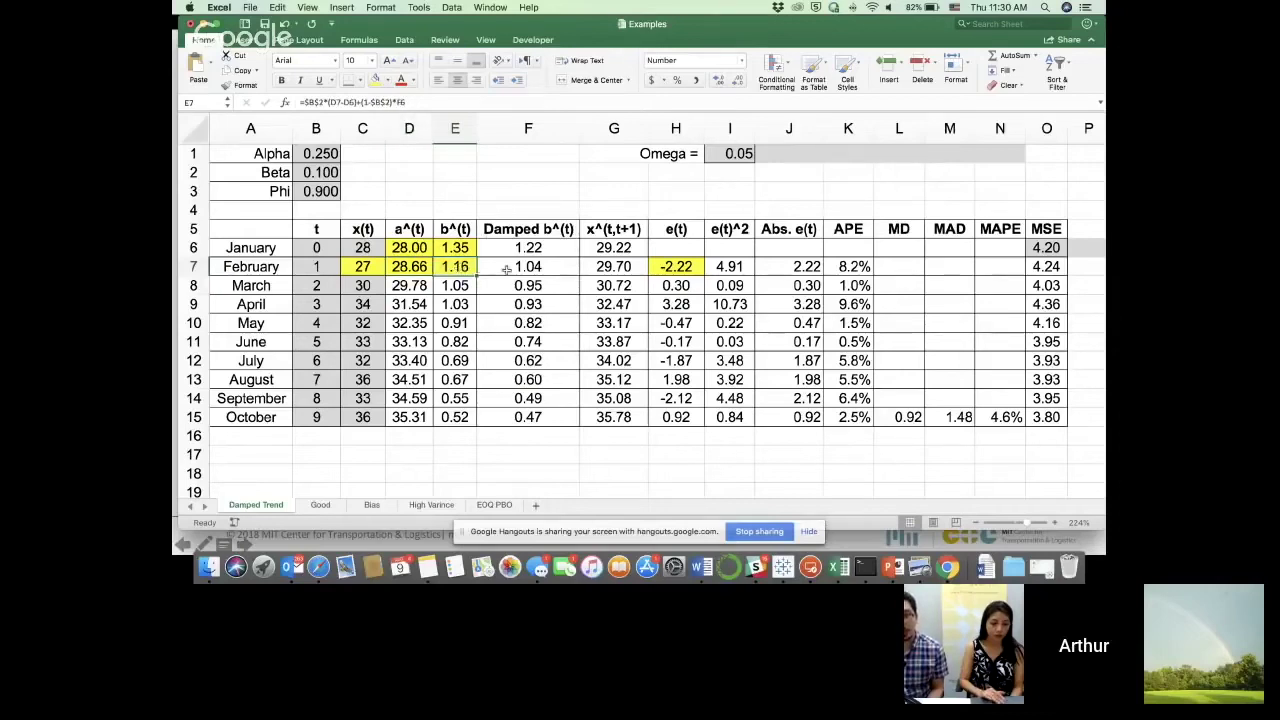
Step: Review February's b^(t) in E7 and its damped b^(t) formula in F7, showing how $B$3 multiplies E7
{"action": "left_click", "coordinate": [510, 268]}
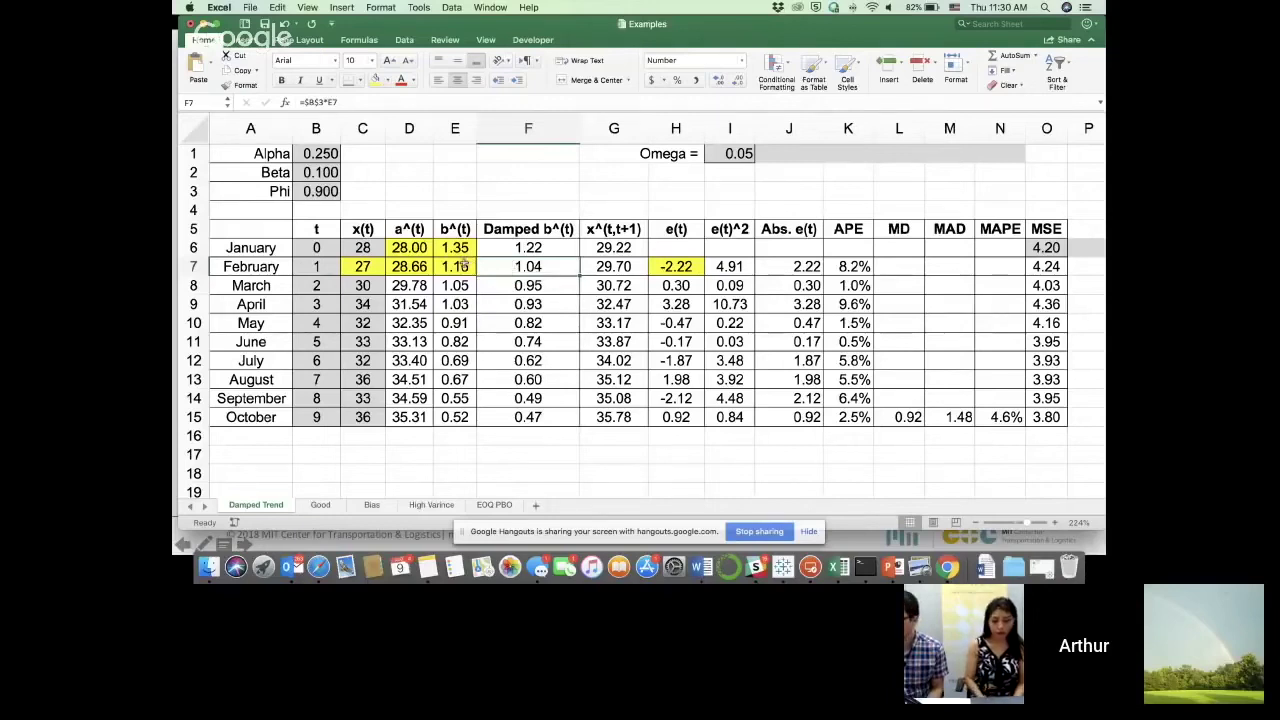
{"action": "left_click", "coordinate": [464, 262]}
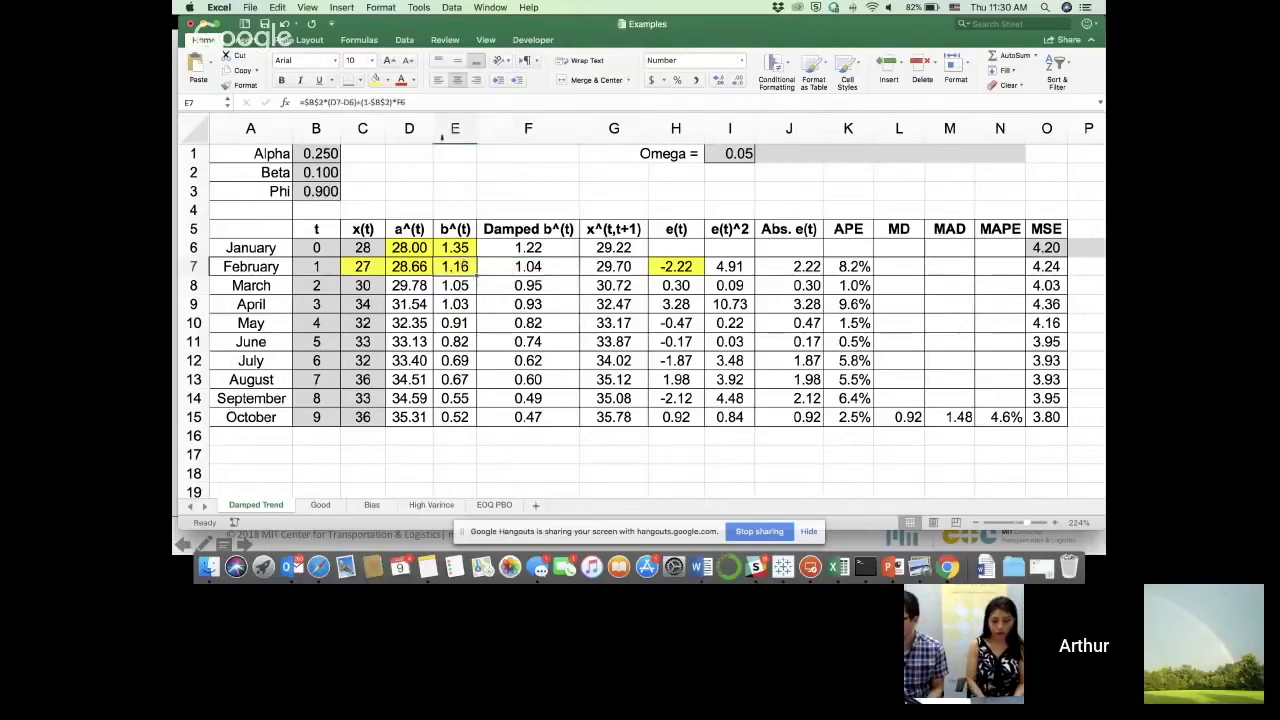
{"action": "left_click", "coordinate": [497, 266]}
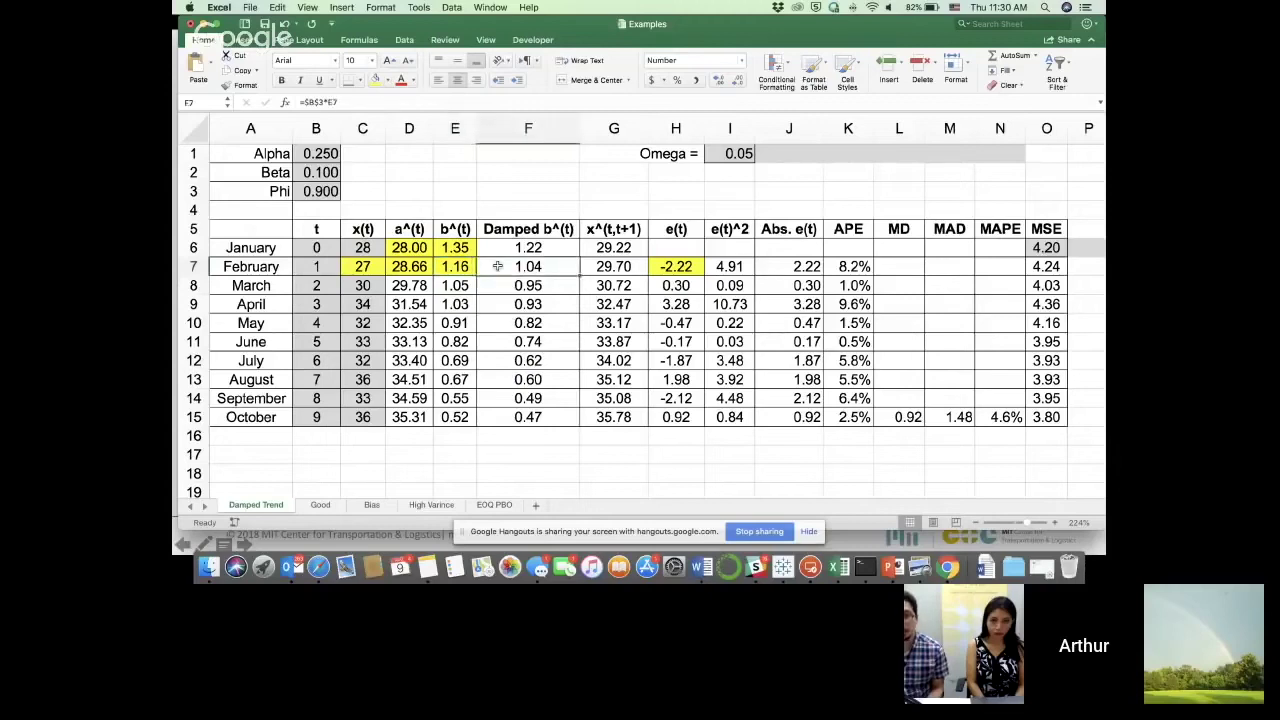
{"action": "left_click", "coordinate": [406, 104]}
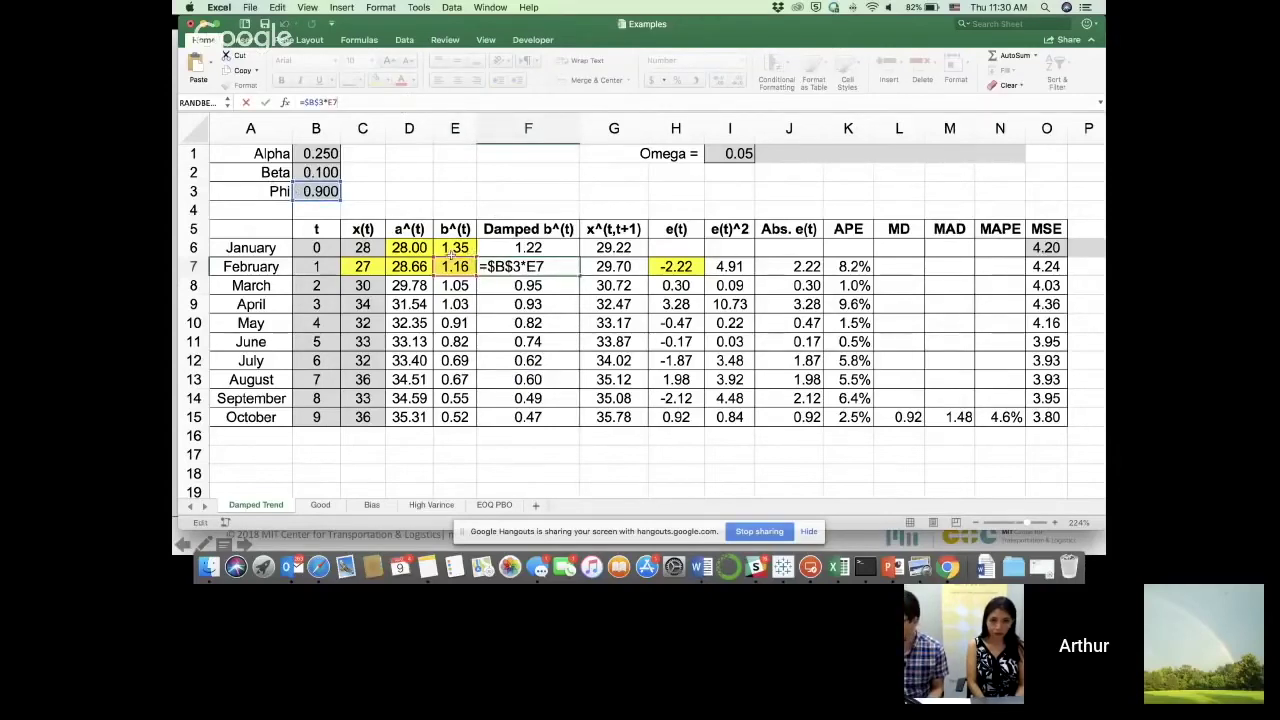
{"action": "key", "text": "Return"}
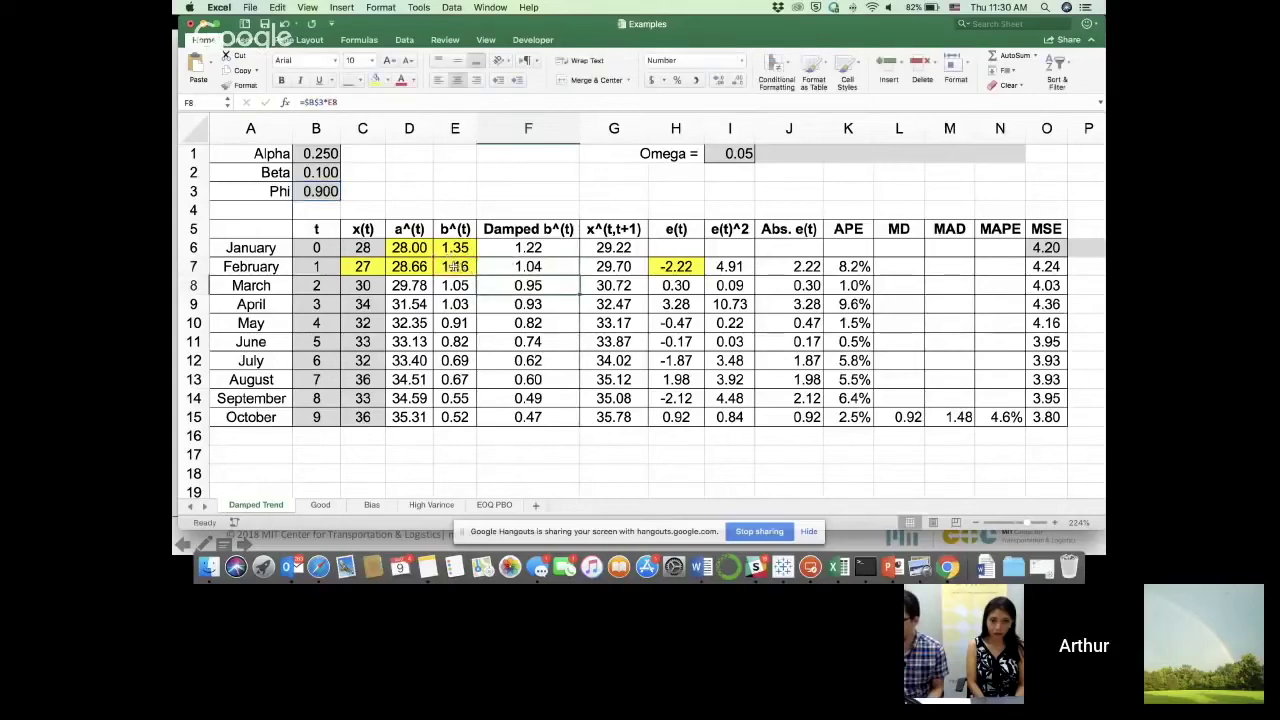
Step: Highlight February's damped b^(t) value in F7 with a yellow fill
{"action": "left_click", "coordinate": [522, 266]}
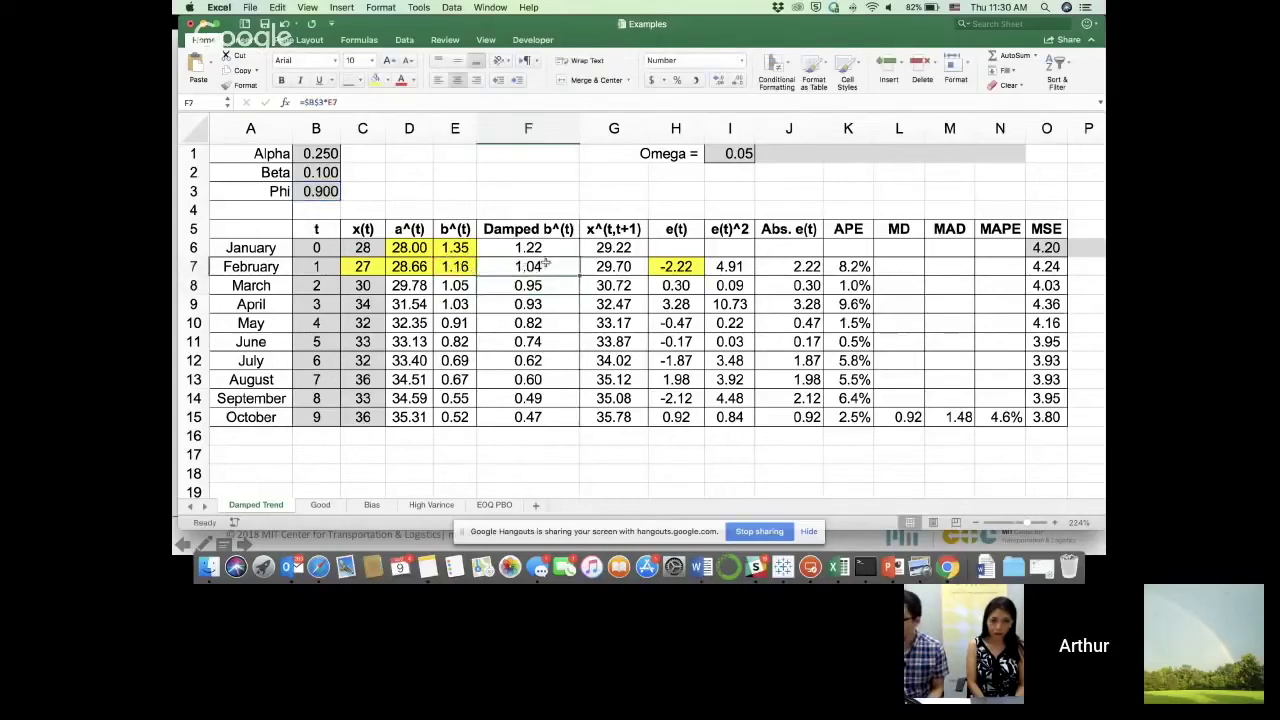
{"action": "left_click", "coordinate": [377, 79]}
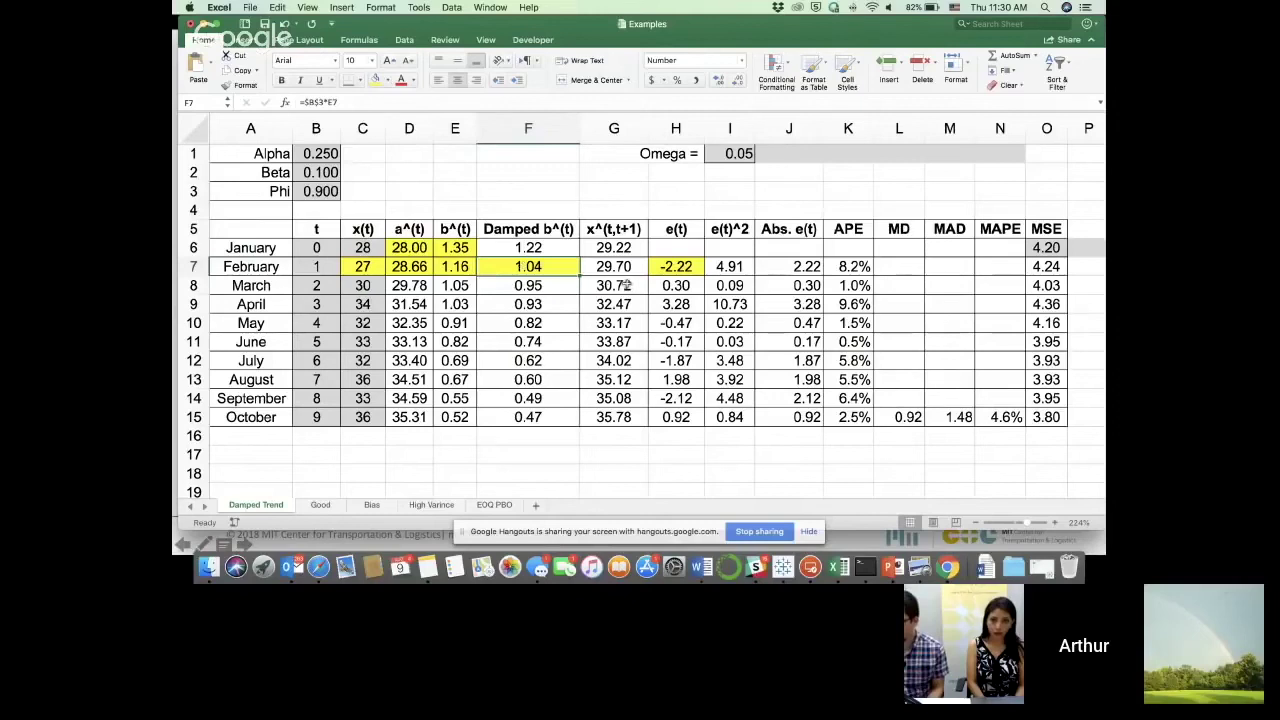
Step: Highlight February's a^(t), damped b^(t) and x^(t,t+1) values in D7, F7 and G7 with a light orange fill
{"action": "left_click", "coordinate": [412, 263]}
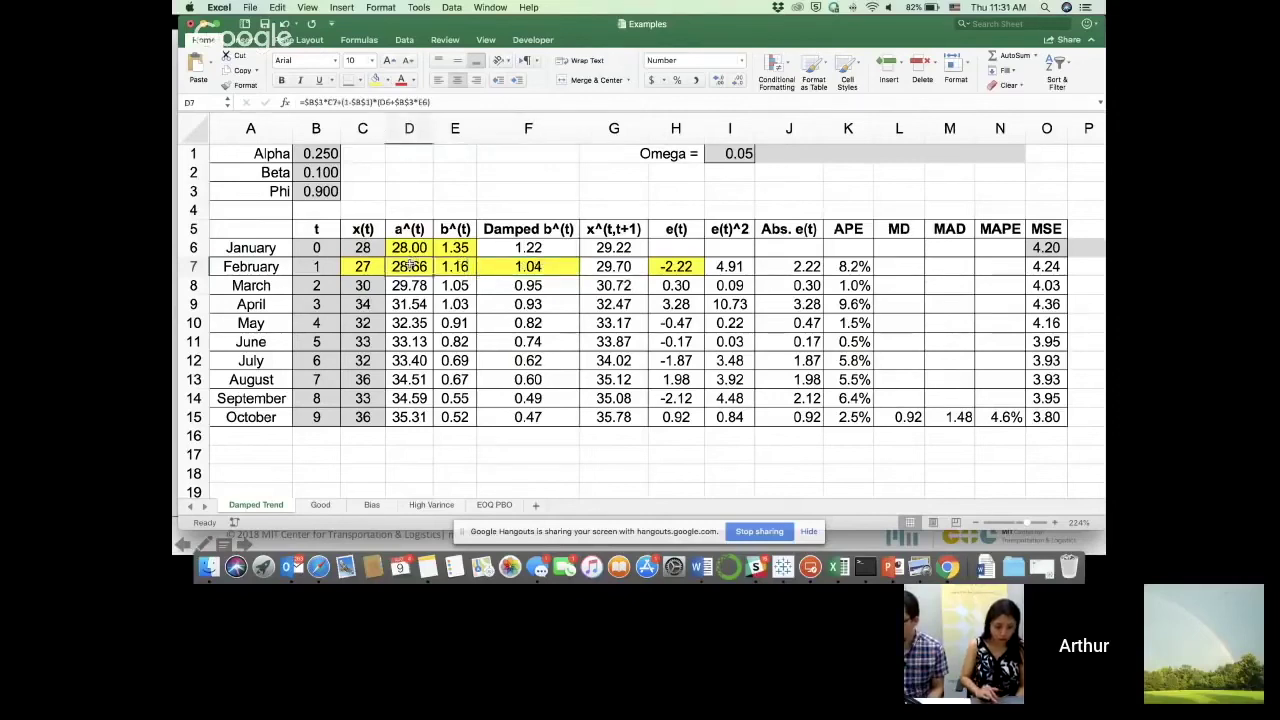
{"action": "left_click", "coordinate": [387, 81]}
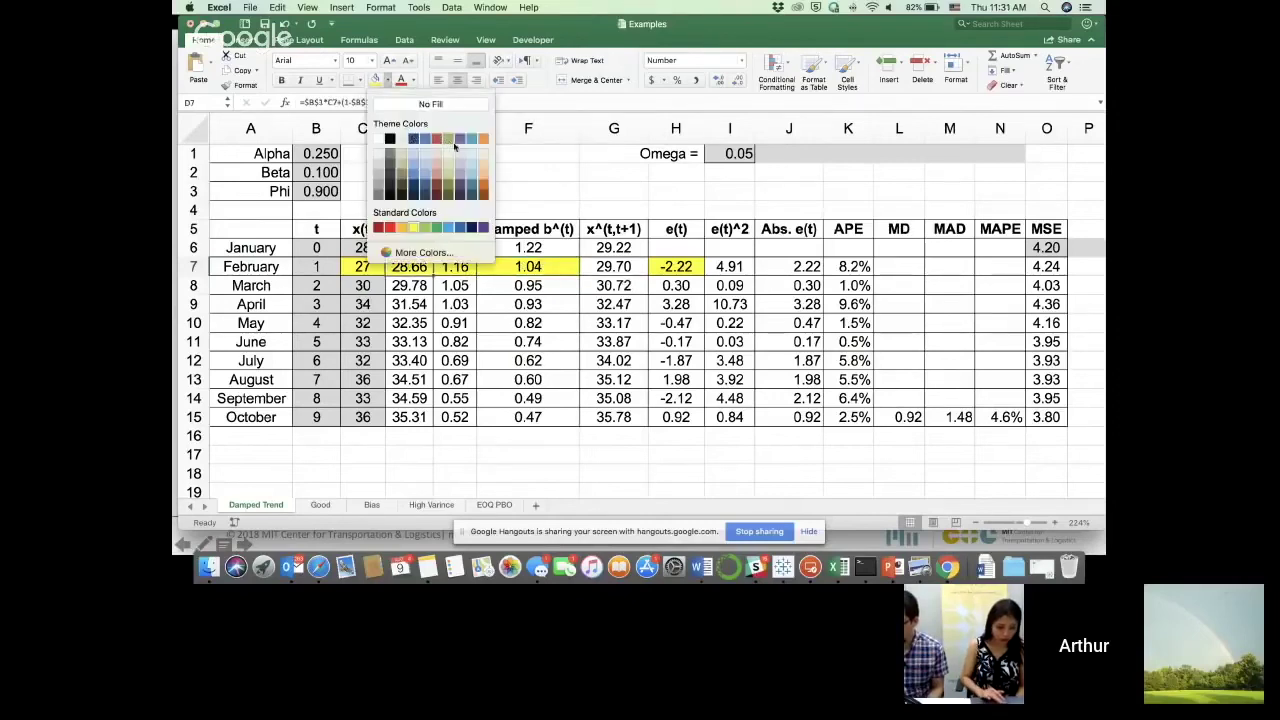
{"action": "key", "text": "Escape"}
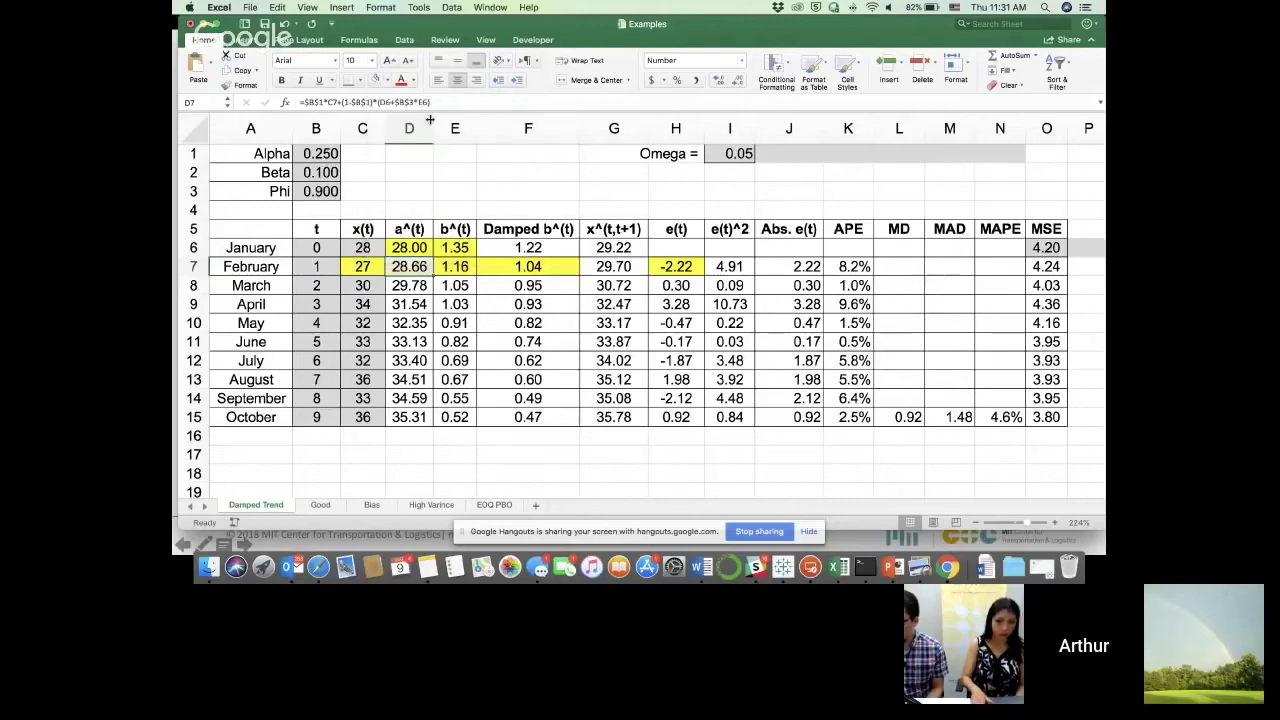
{"action": "left_click", "coordinate": [389, 81]}
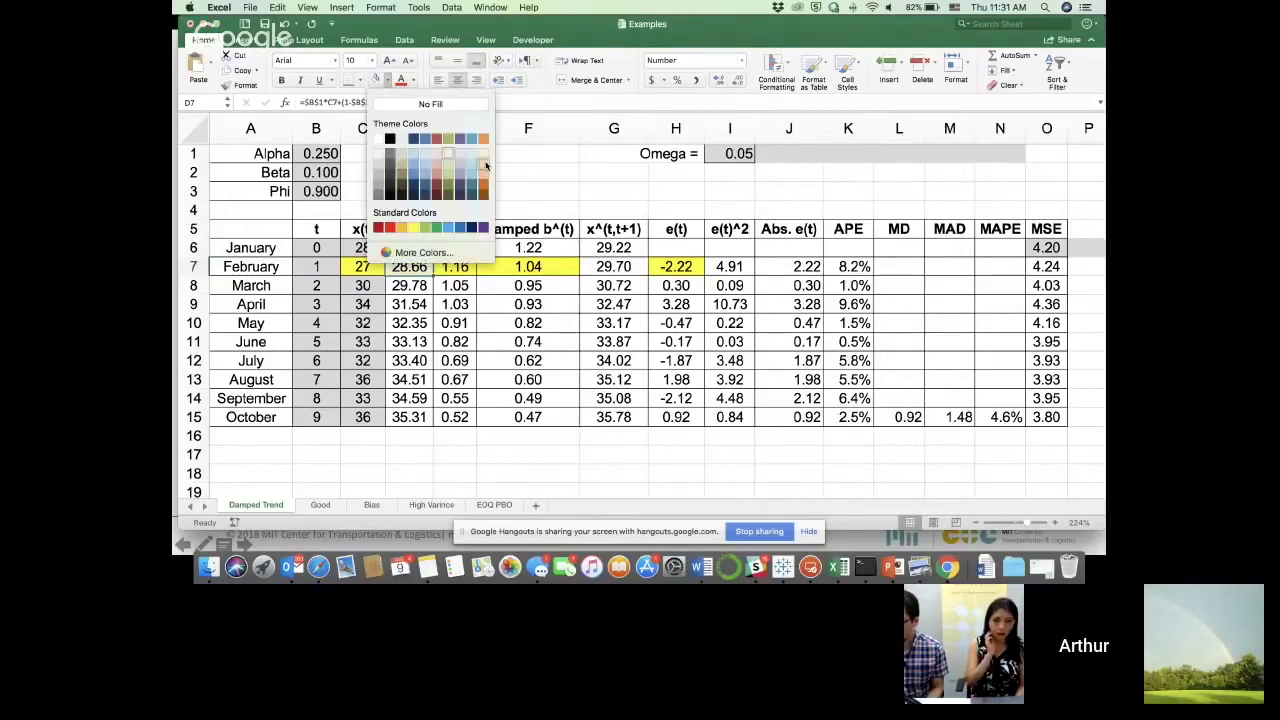
{"action": "left_click", "coordinate": [485, 165]}
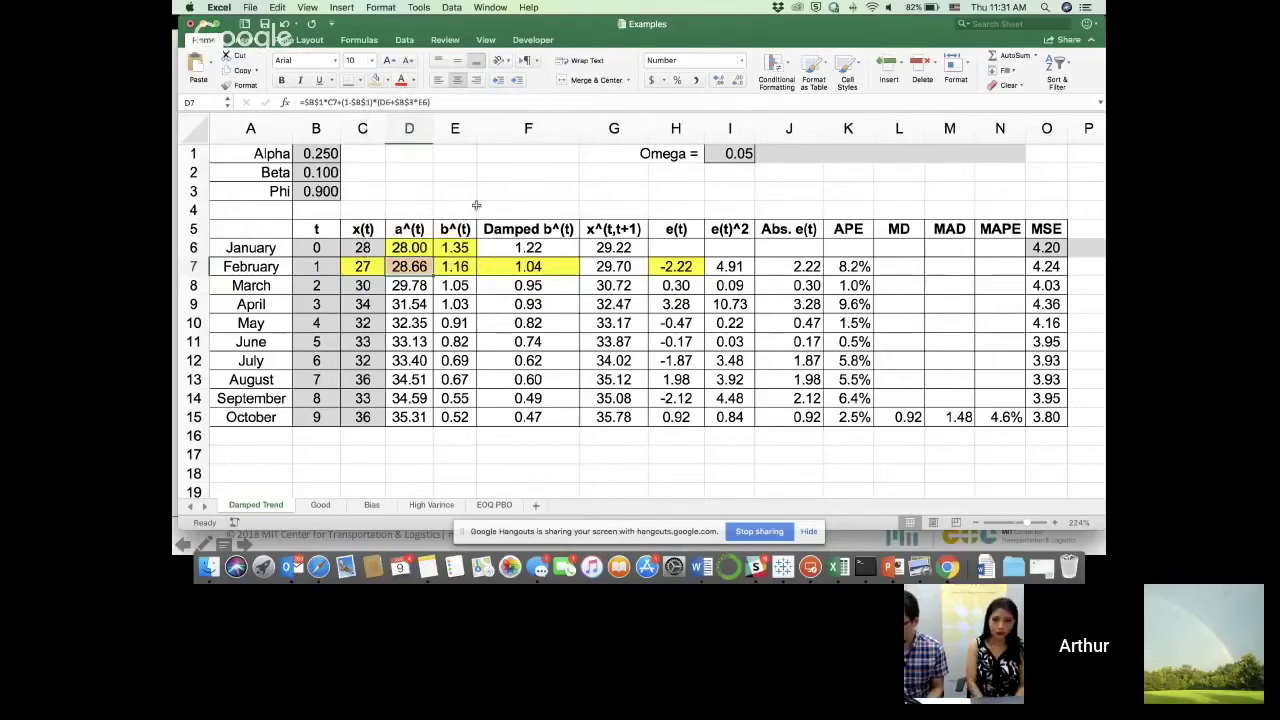
{"action": "left_click", "coordinate": [520, 266]}
{"action": "left_click", "coordinate": [378, 80]}
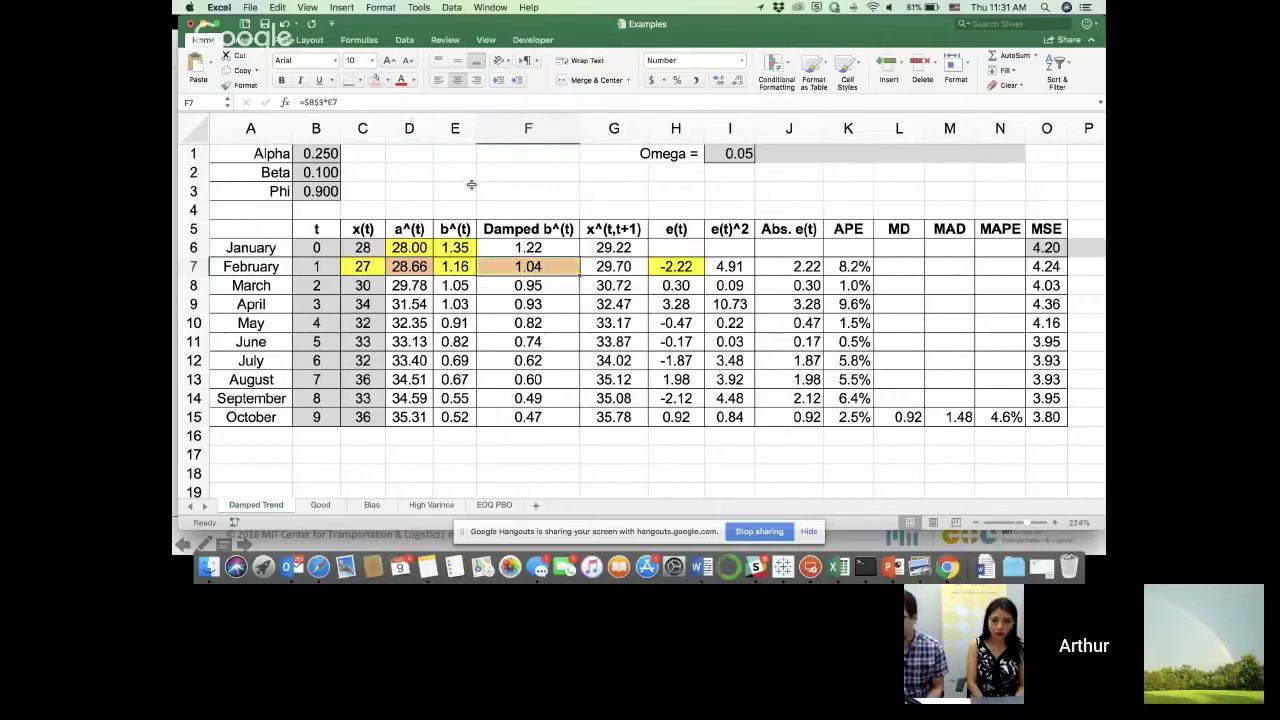
{"action": "left_click", "coordinate": [615, 264]}
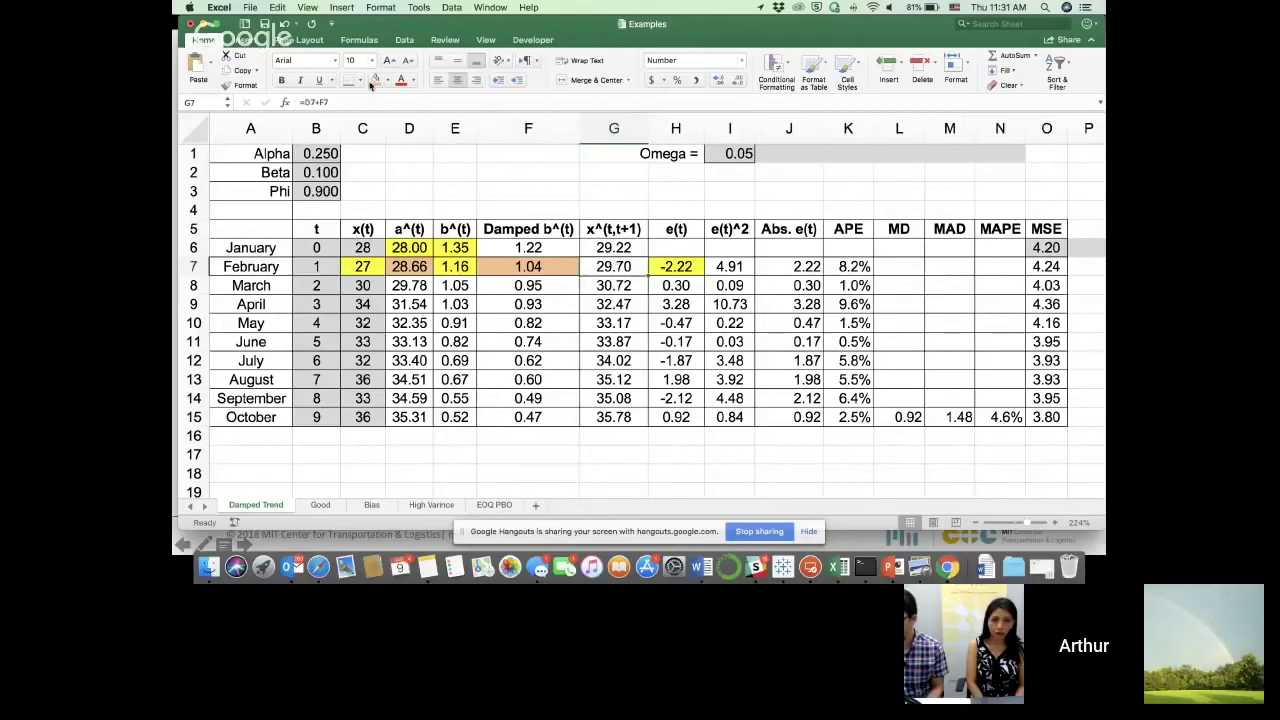
{"action": "left_click", "coordinate": [372, 83]}
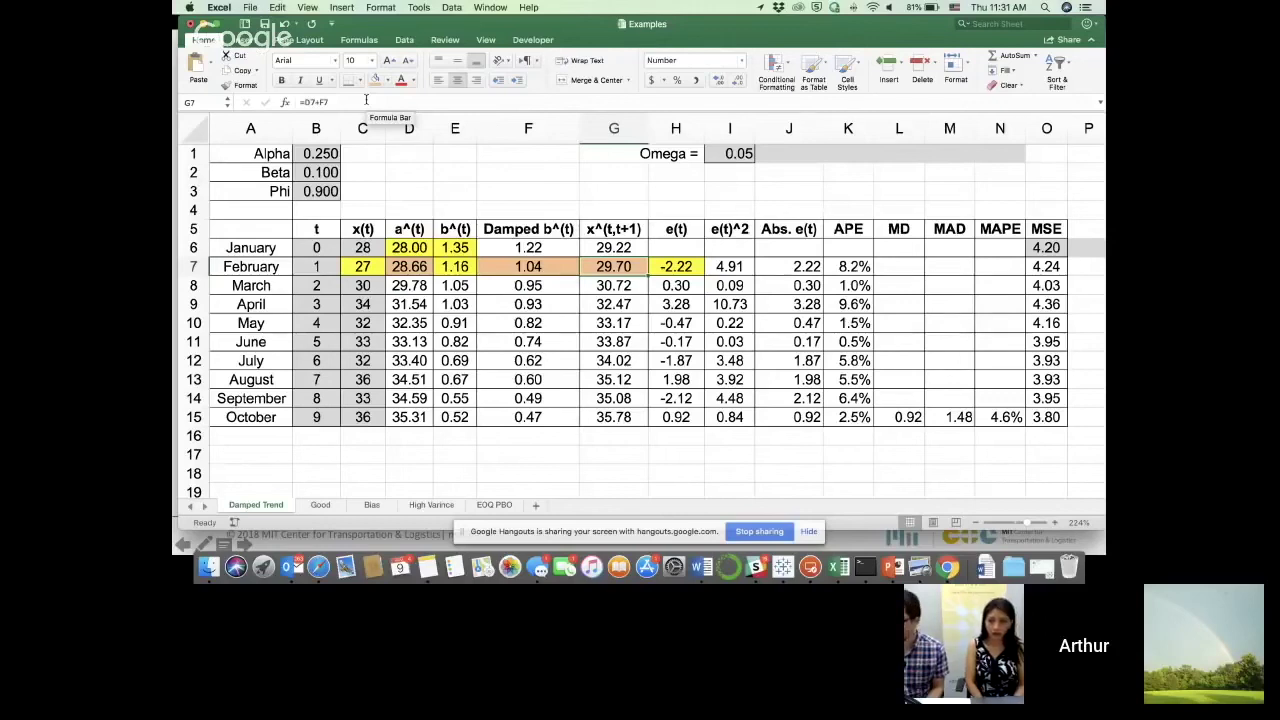
Step: Compare February's forecast formula in G7 with the τ = 1 forecast equation on the slide, and return to the worksheet
{"action": "key", "text": "super+Tab"}
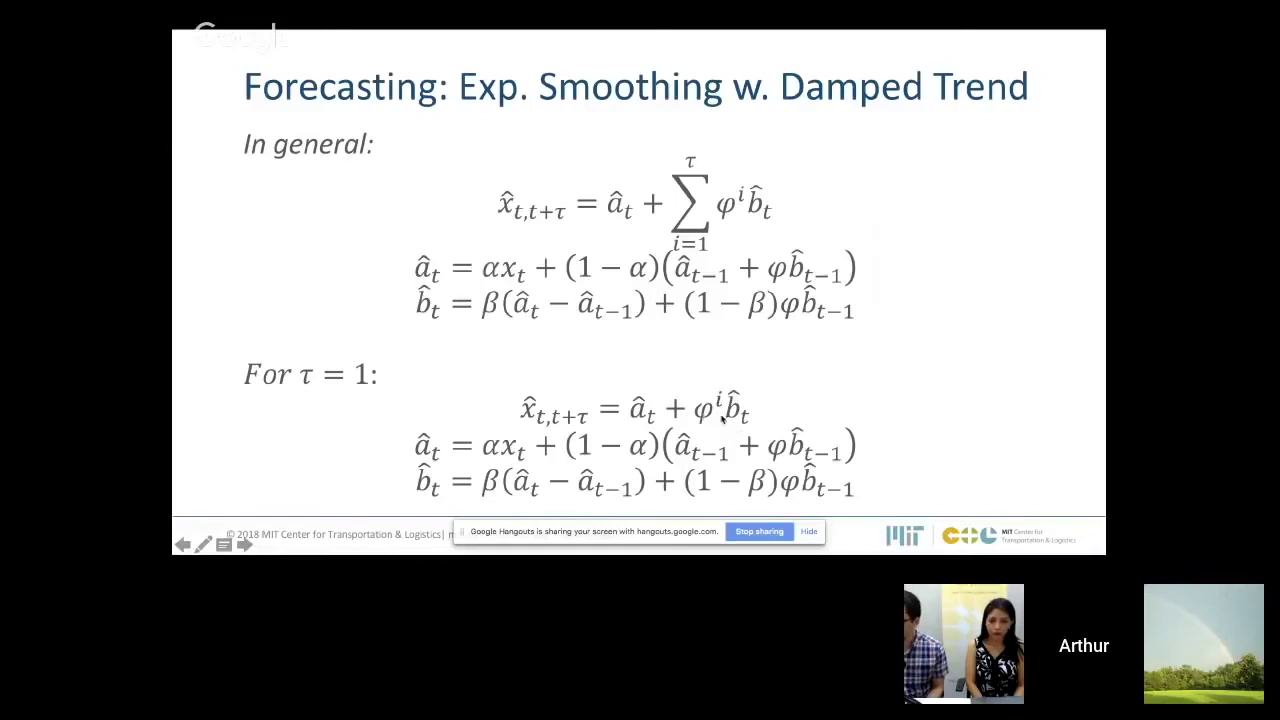
{"action": "key", "text": "super+Tab"}
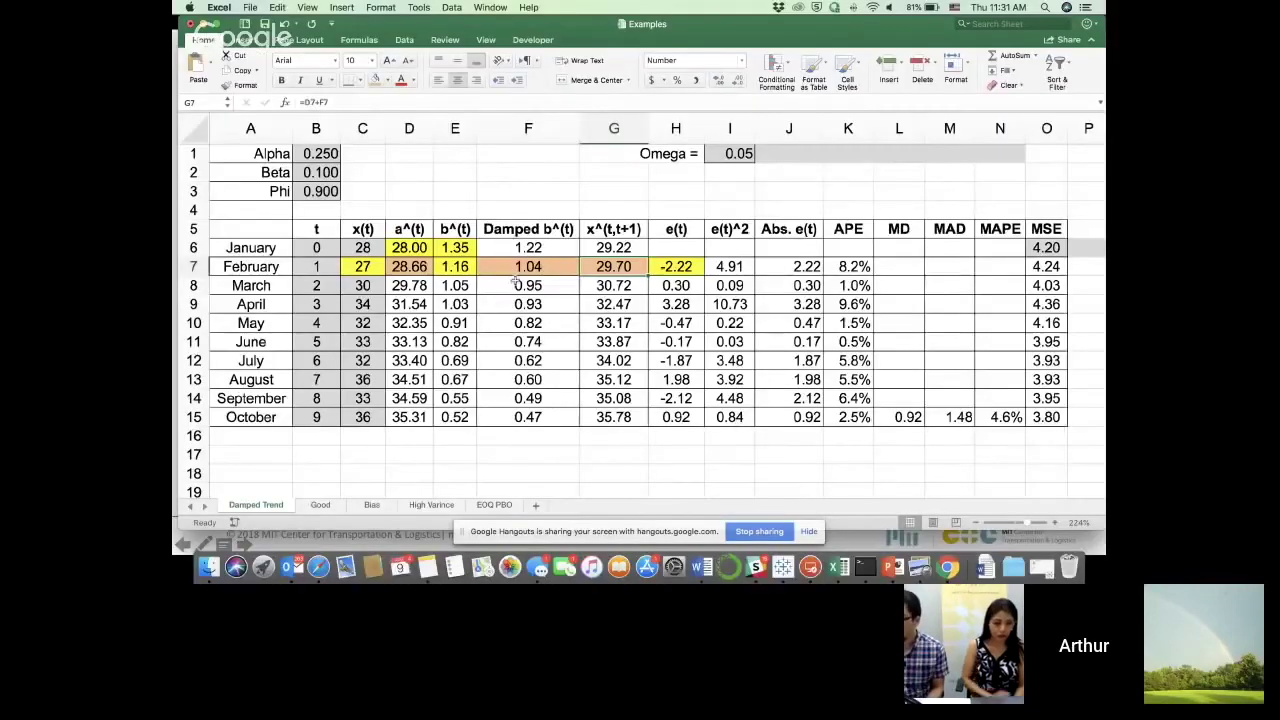
Step: Recheck February's damped b^(t) formula in F7 and forecast formula in G7, and select row 7
{"action": "left_click", "coordinate": [521, 266]}
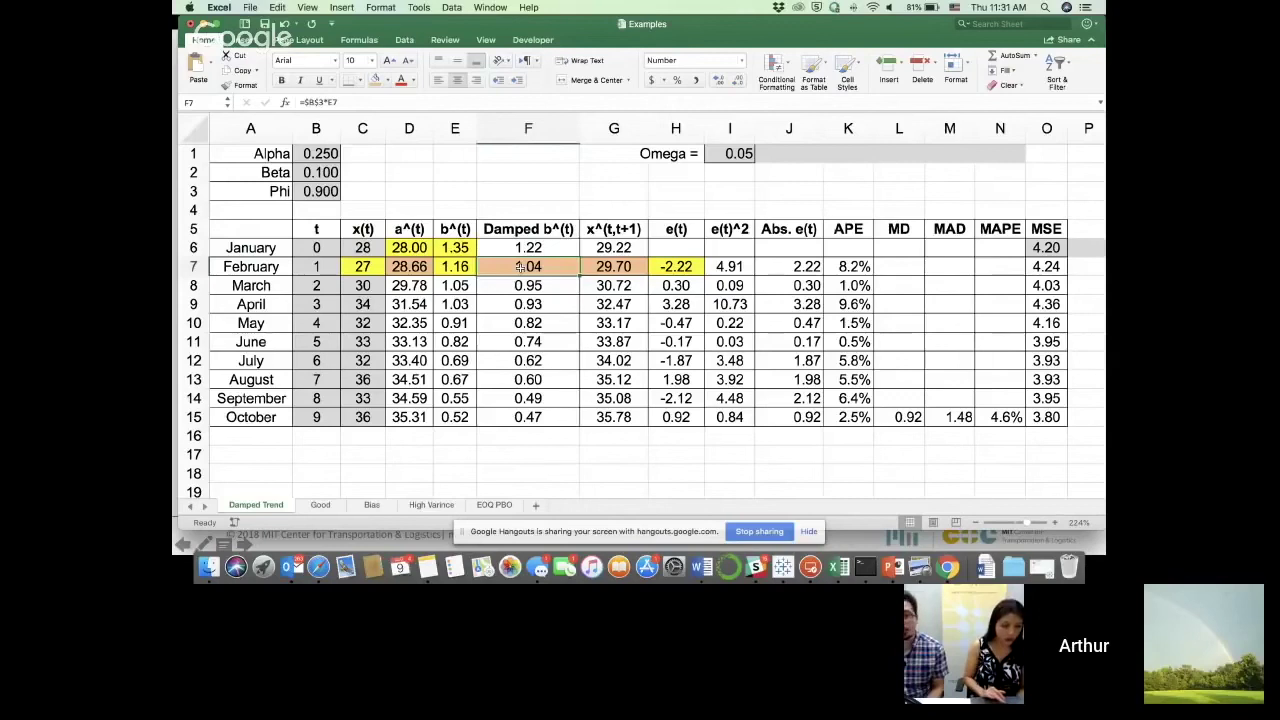
{"action": "left_click", "coordinate": [616, 264]}
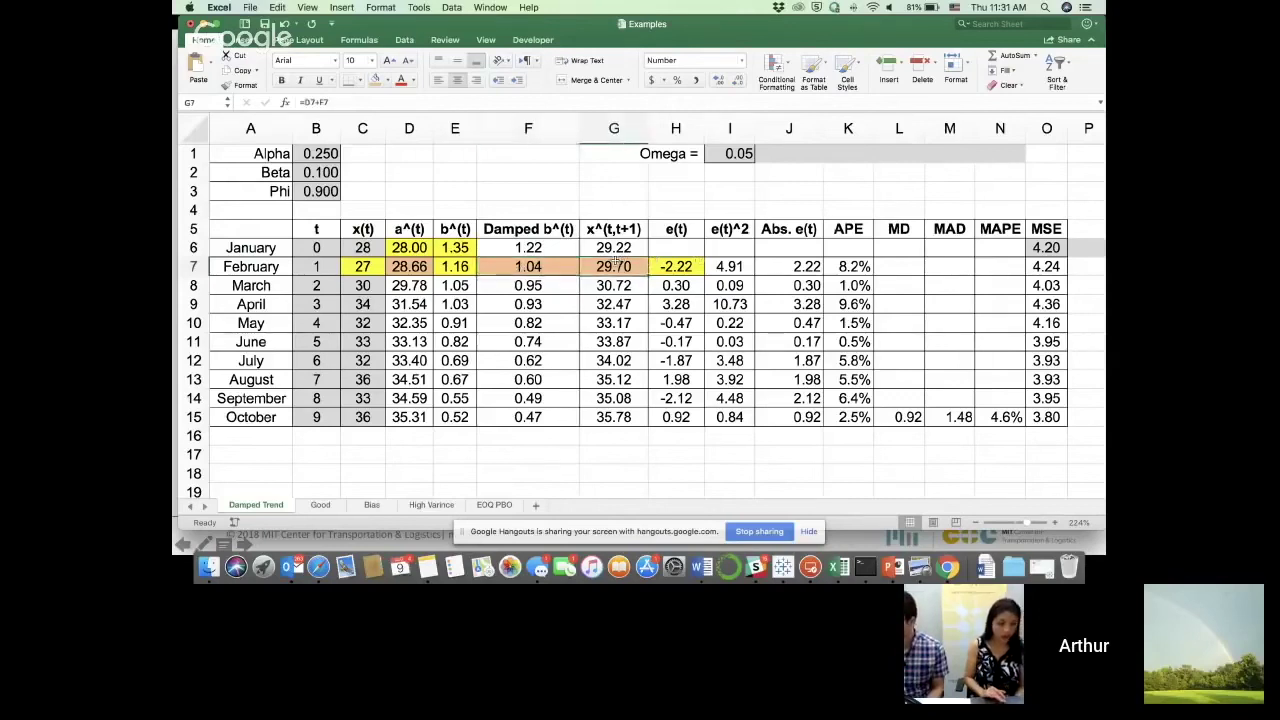
{"action": "left_click", "coordinate": [197, 266]}
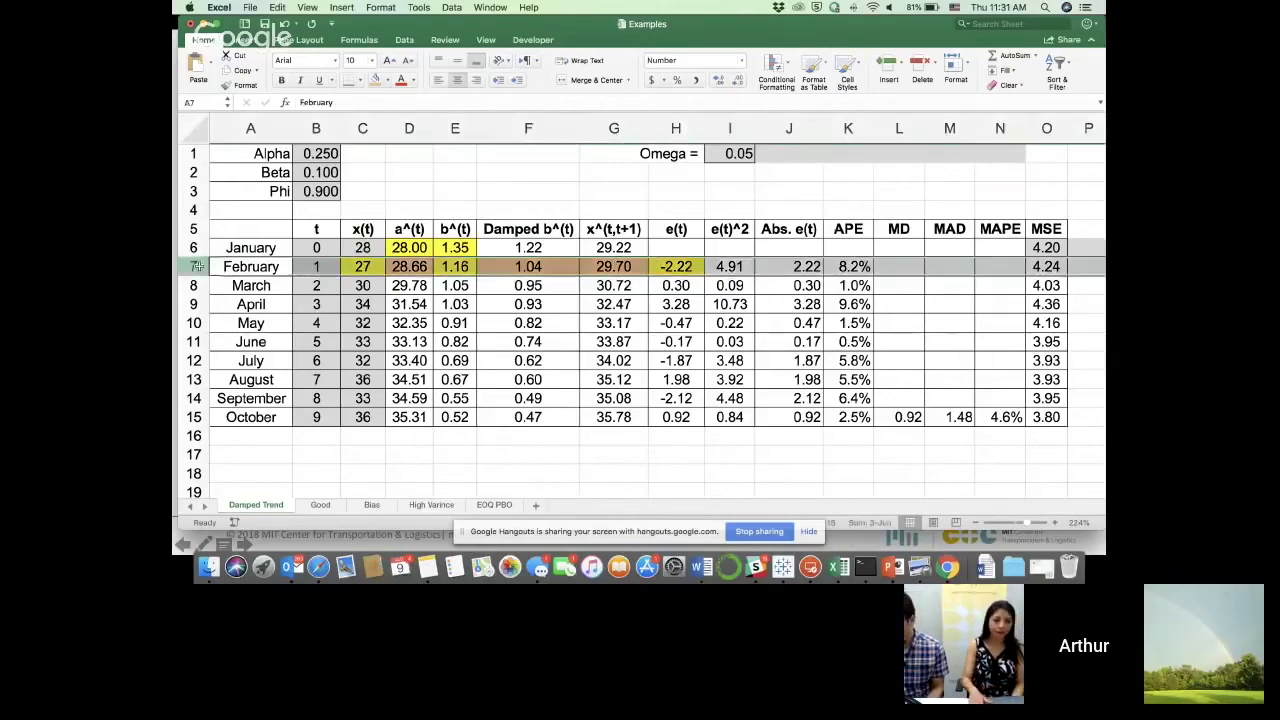
Step: Trace the cells referenced by March's a^(t) formula in D8, leaving the formula as it is
{"action": "double_click", "coordinate": [392, 285]}
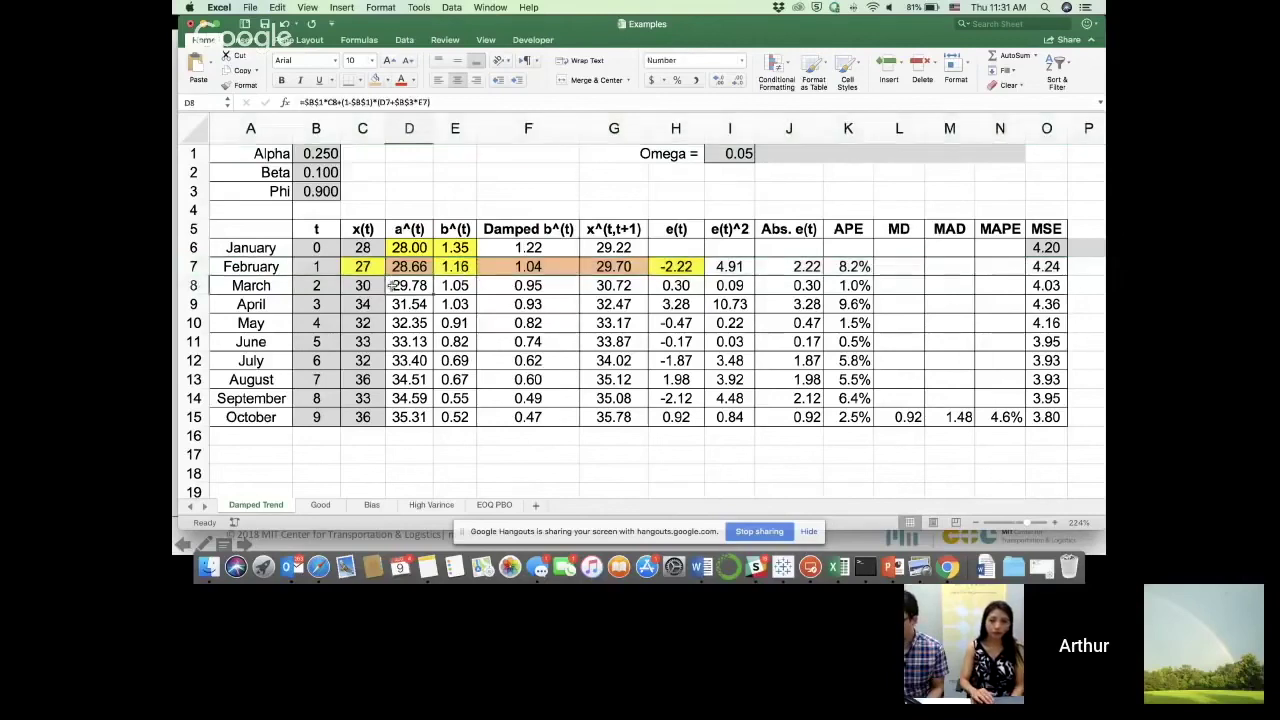
{"action": "left_click", "coordinate": [459, 100]}
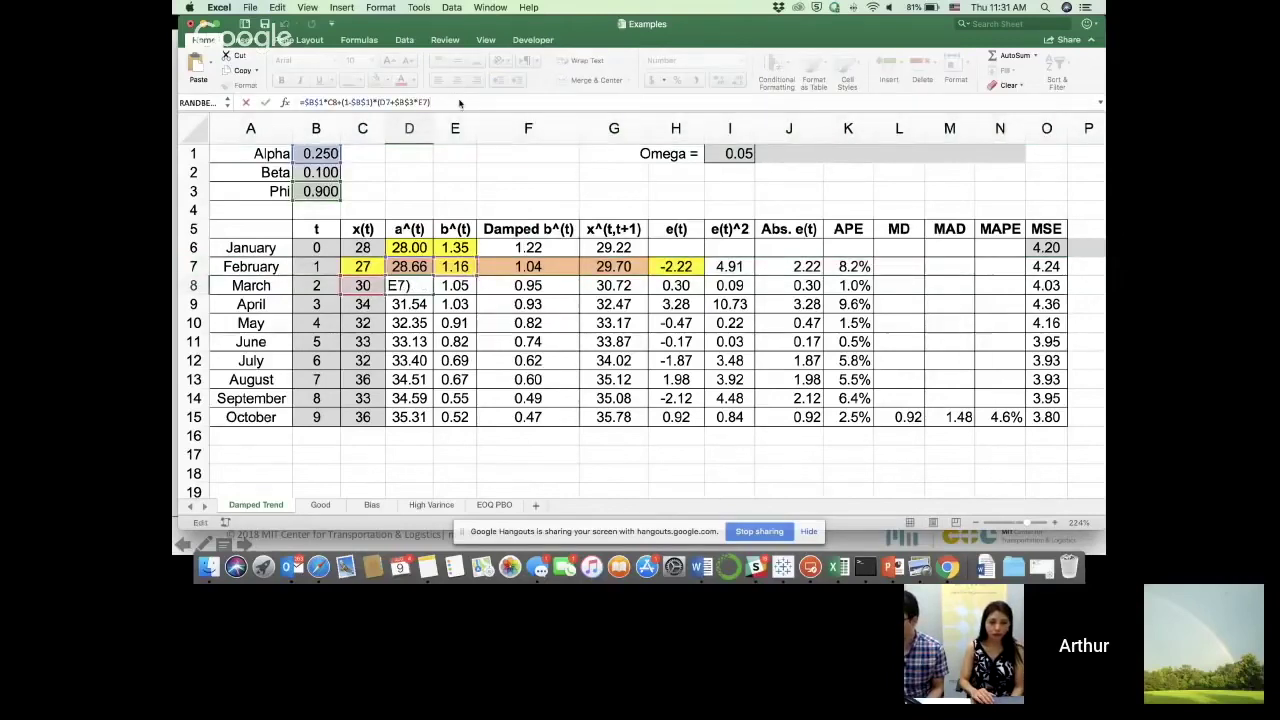
{"action": "key", "text": "Return"}
Step: Highlight February's a^(t) and b^(t) in D7:E7 and March's x(t) and a^(t) in C8 and D8 with a light orange fill
{"action": "left_click_drag", "start_coordinate": [409, 266], "coordinate": [456, 266]}
{"action": "left_click", "coordinate": [379, 81]}
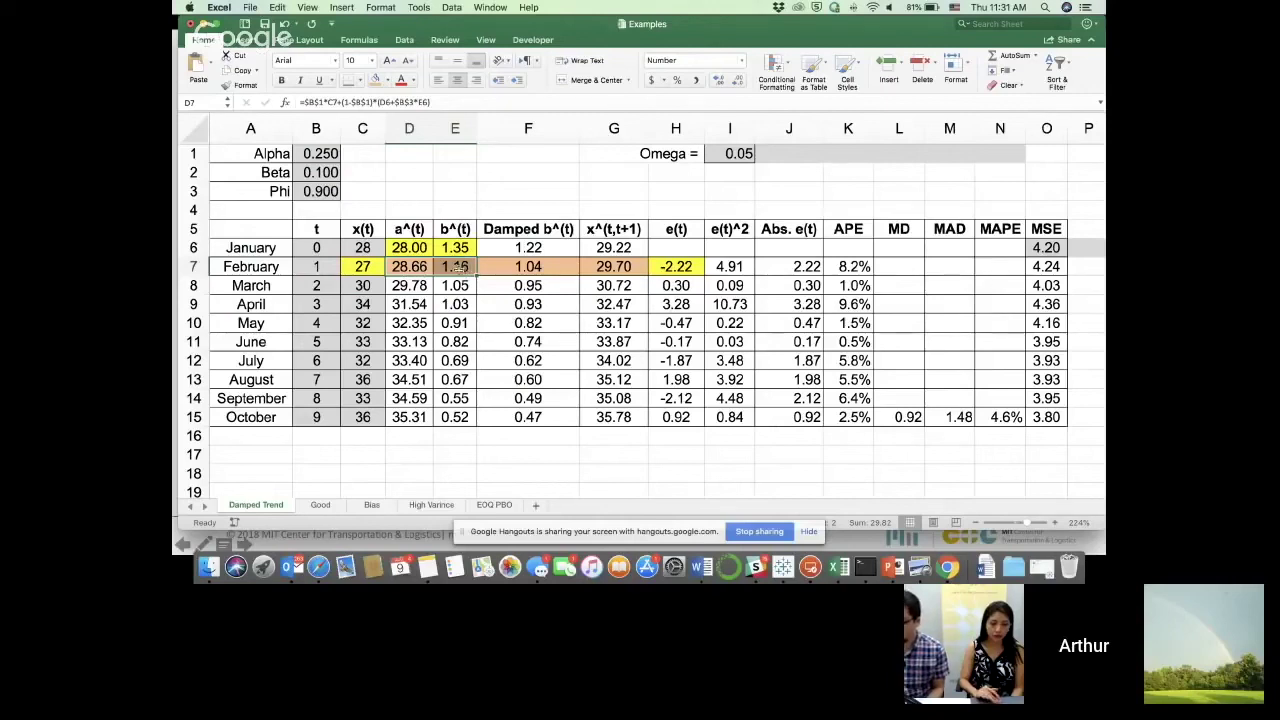
{"action": "left_click", "coordinate": [364, 287]}
{"action": "left_click", "coordinate": [379, 81]}
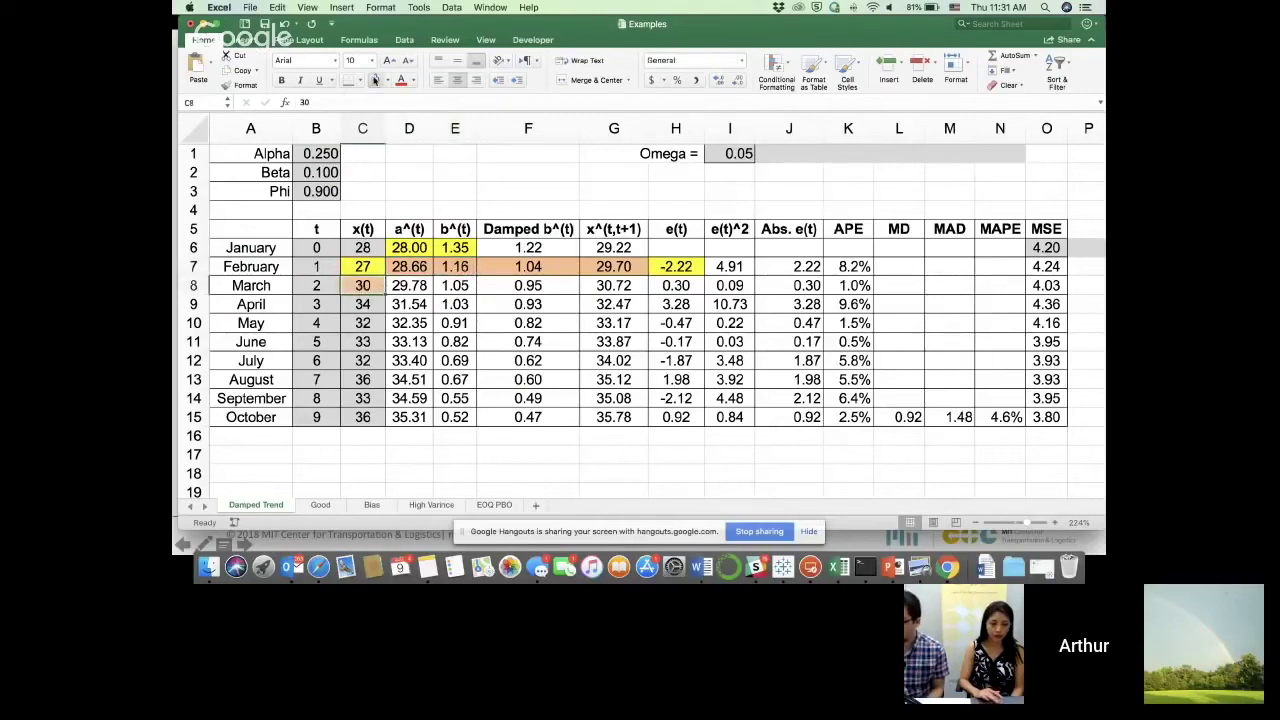
{"action": "left_click", "coordinate": [410, 287]}
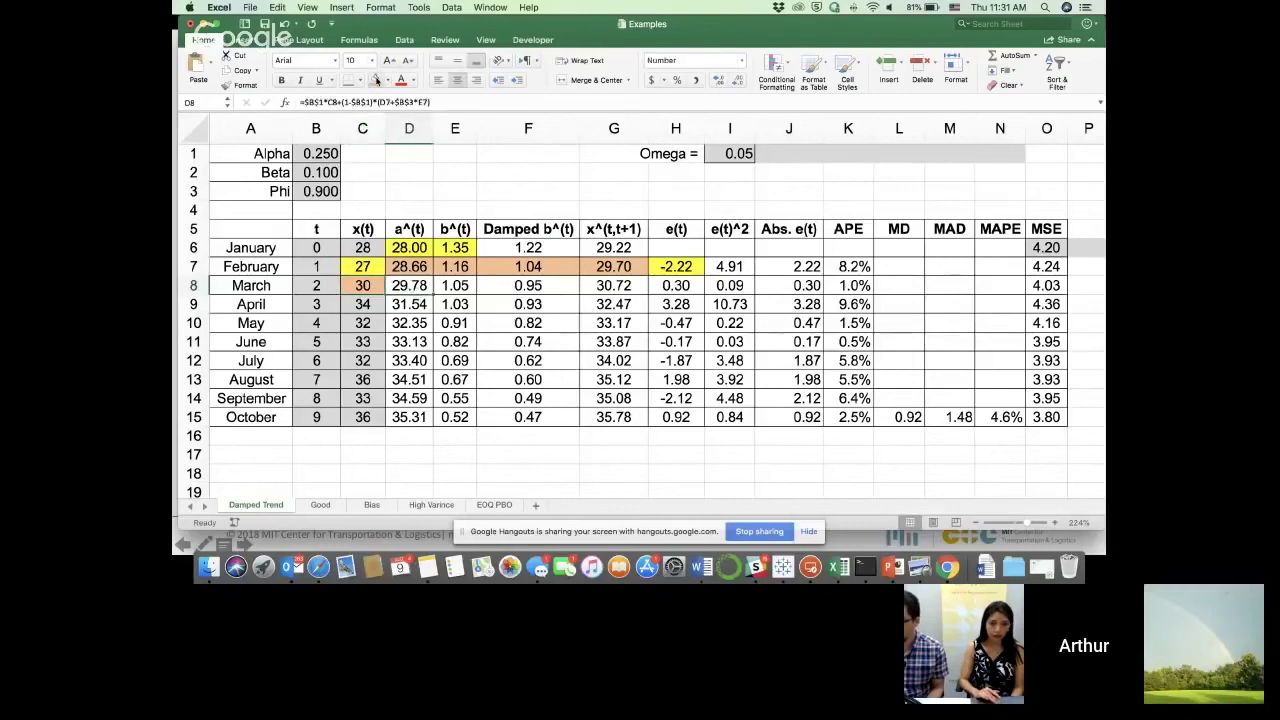
{"action": "left_click", "coordinate": [377, 80]}
Step: Trace the cells referenced by March's b^(t) formula in E8, including February's damped b^(t) in F7
{"action": "left_click", "coordinate": [463, 287]}
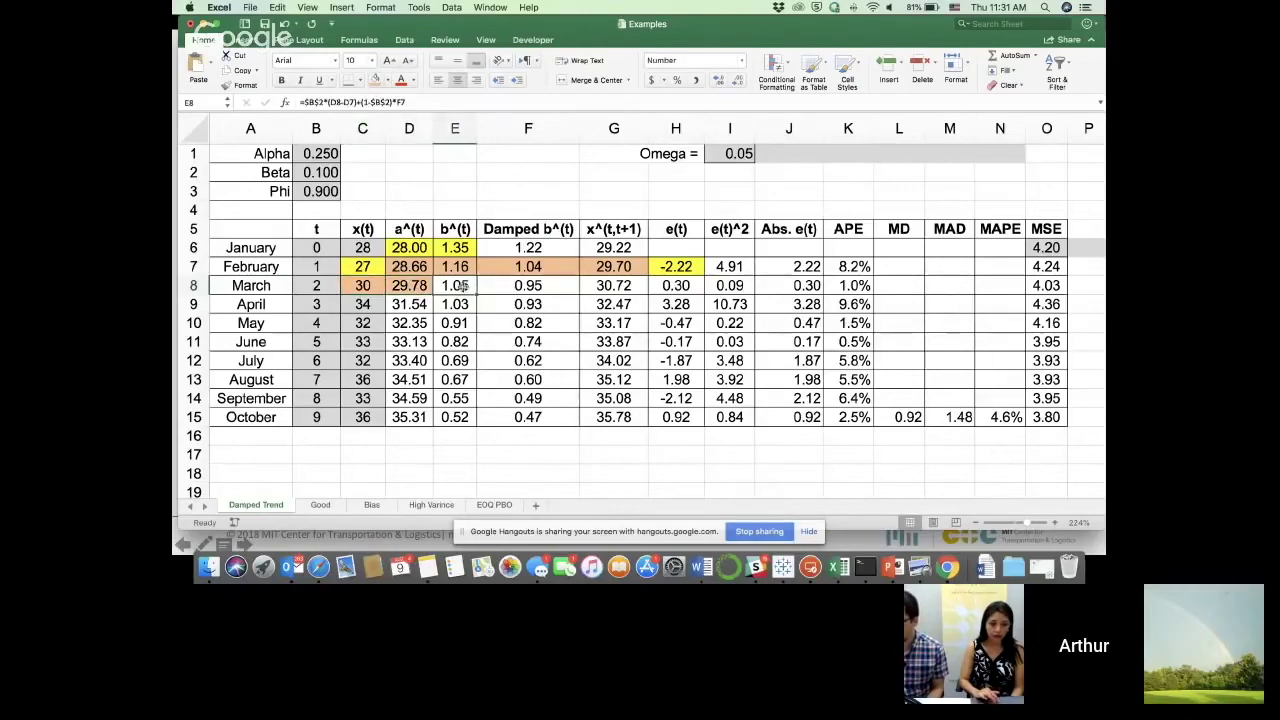
{"action": "left_click", "coordinate": [414, 102]}
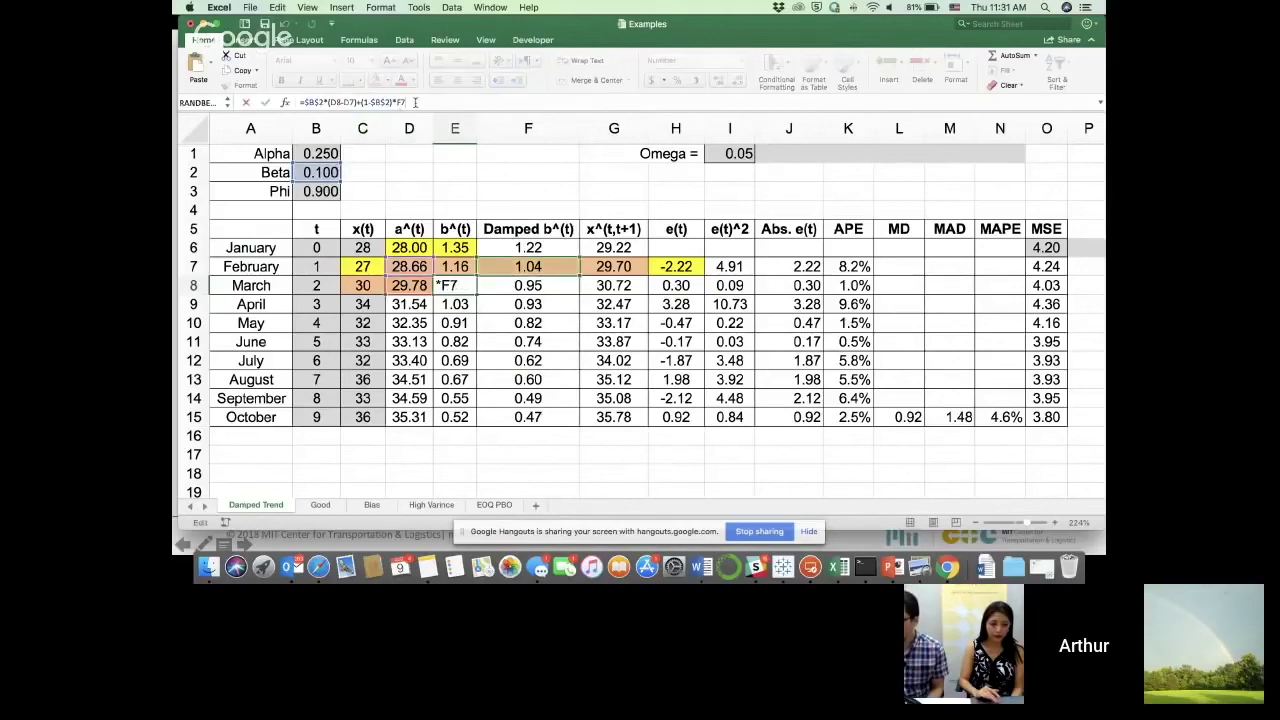
{"action": "key", "text": "Return"}
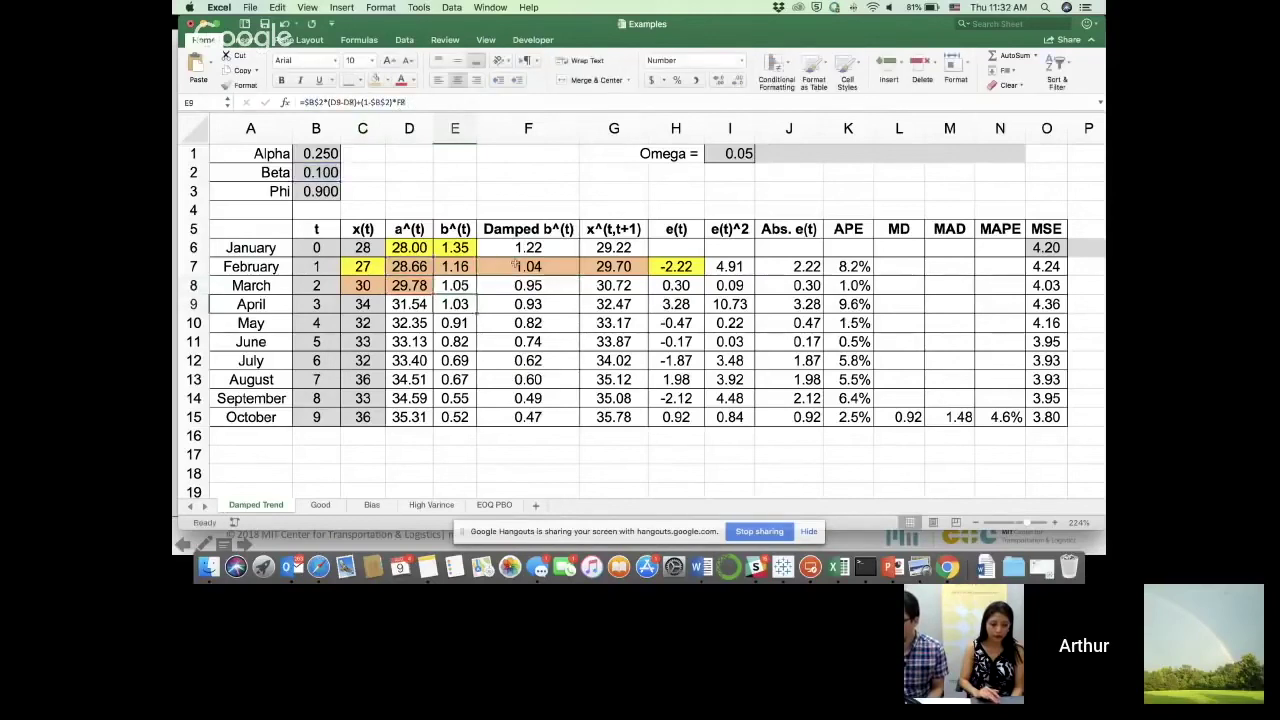
{"action": "left_click", "coordinate": [514, 266]}
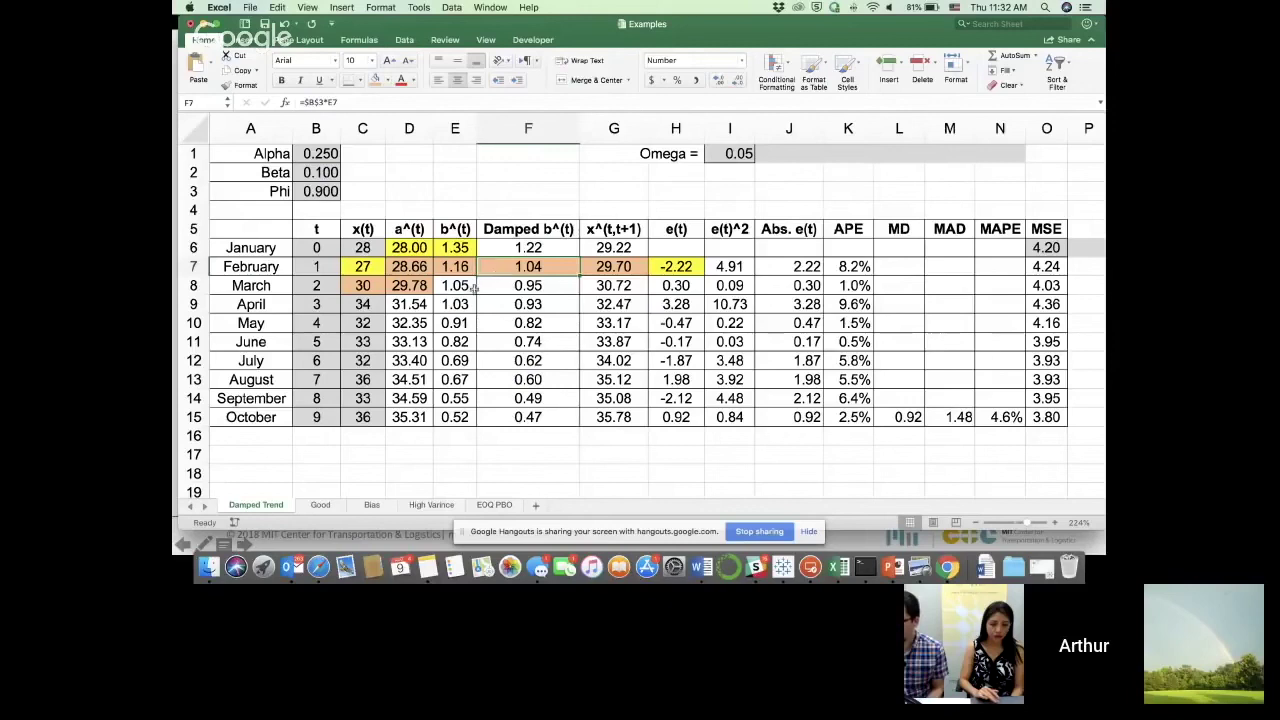
{"action": "left_click", "coordinate": [455, 285]}
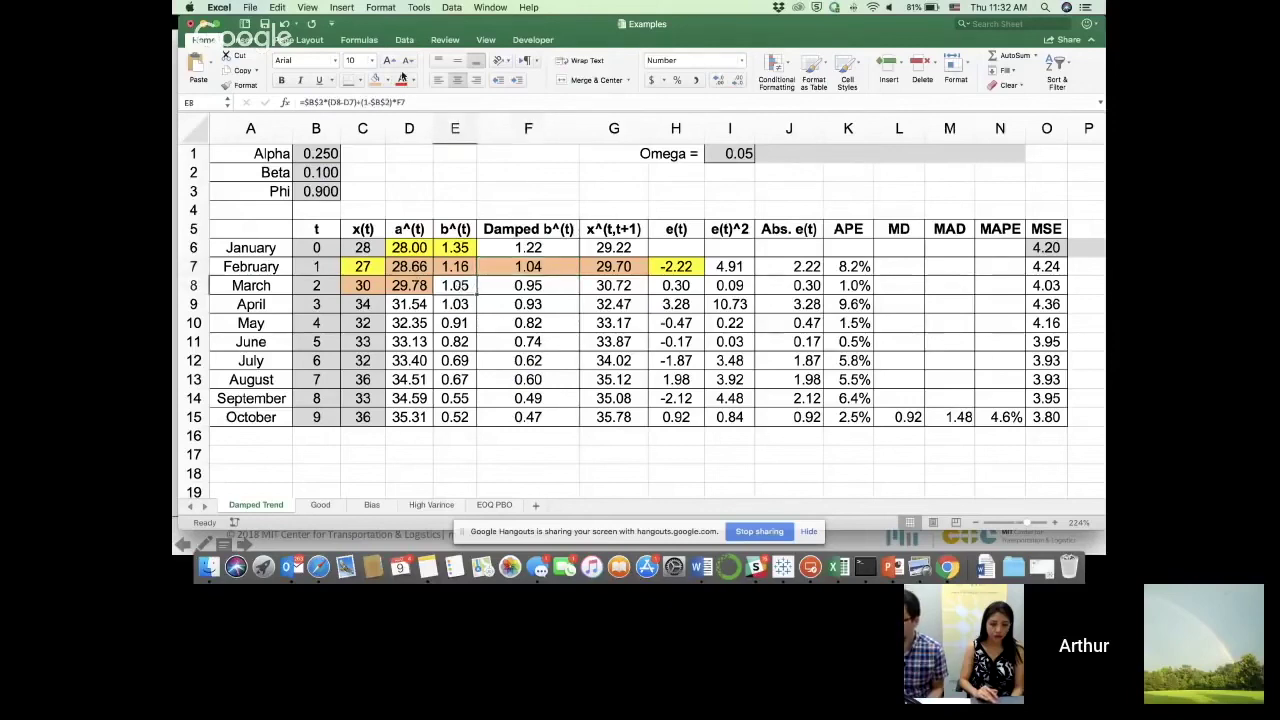
Step: Highlight February's and March's a^(t) values in D7:D8 with a yellow fill
{"action": "left_click_drag", "start_coordinate": [412, 262], "coordinate": [410, 286]}
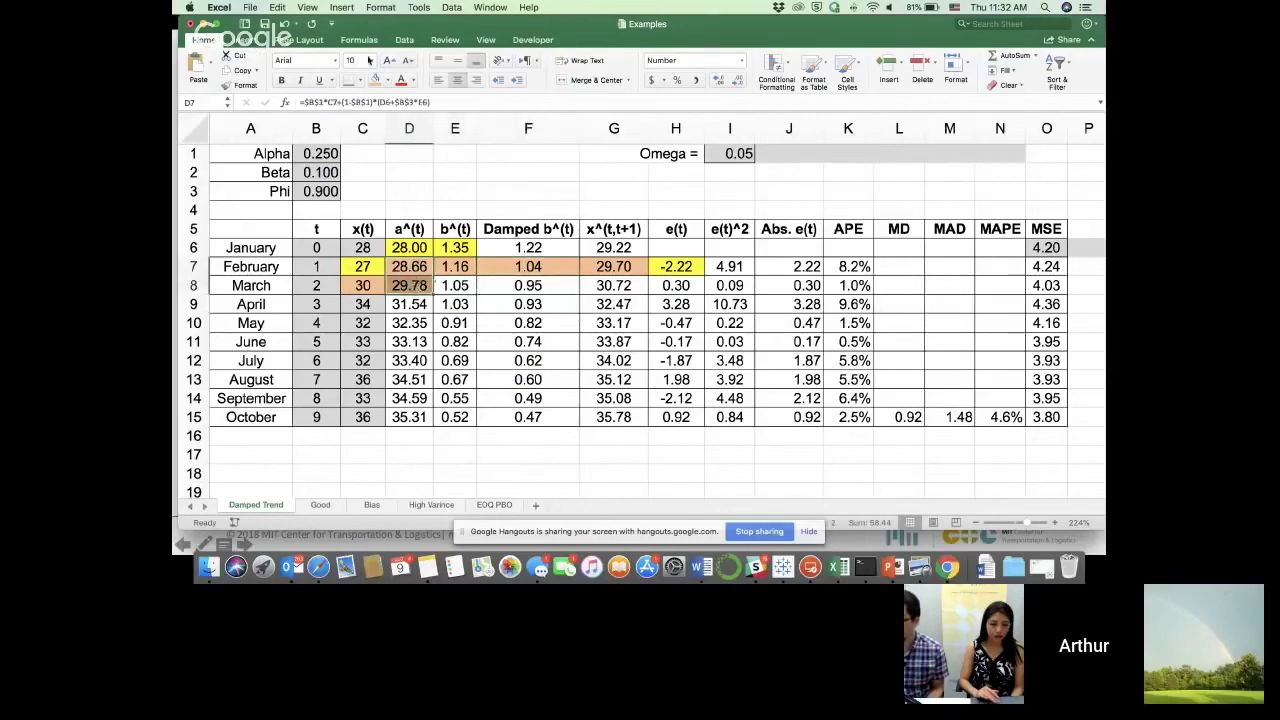
{"action": "left_click", "coordinate": [385, 80]}
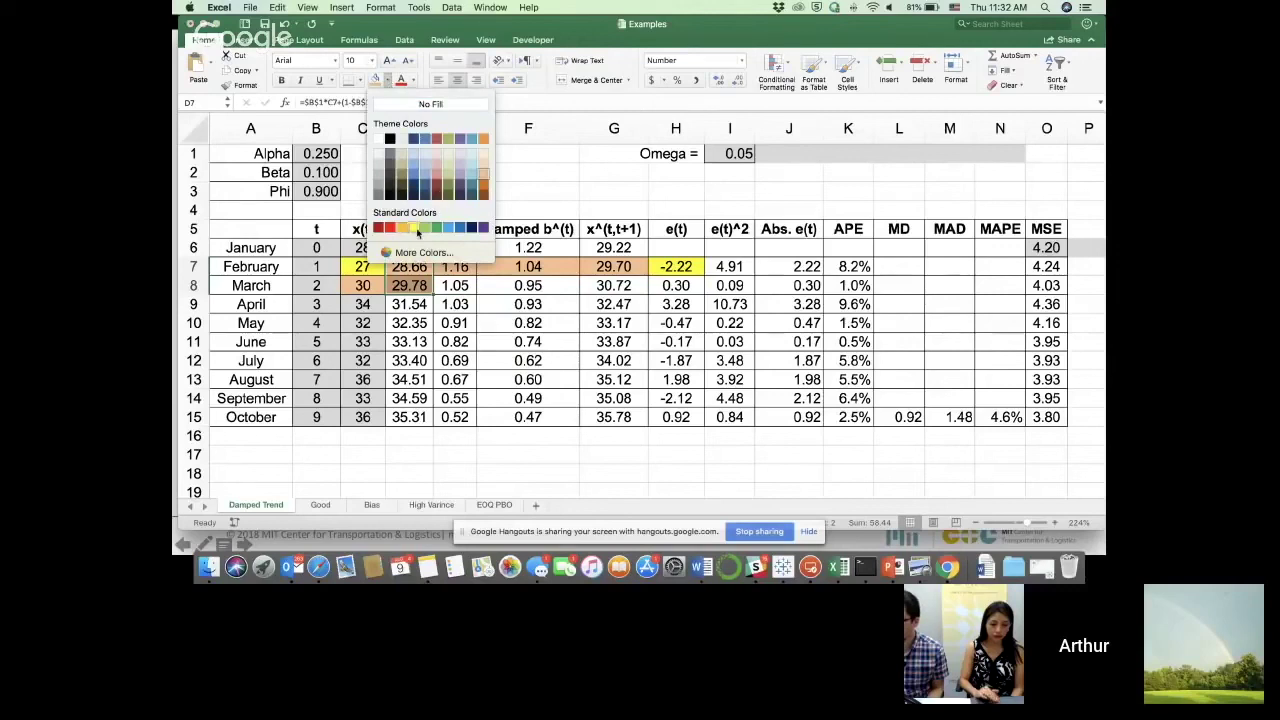
{"action": "left_click", "coordinate": [415, 228]}
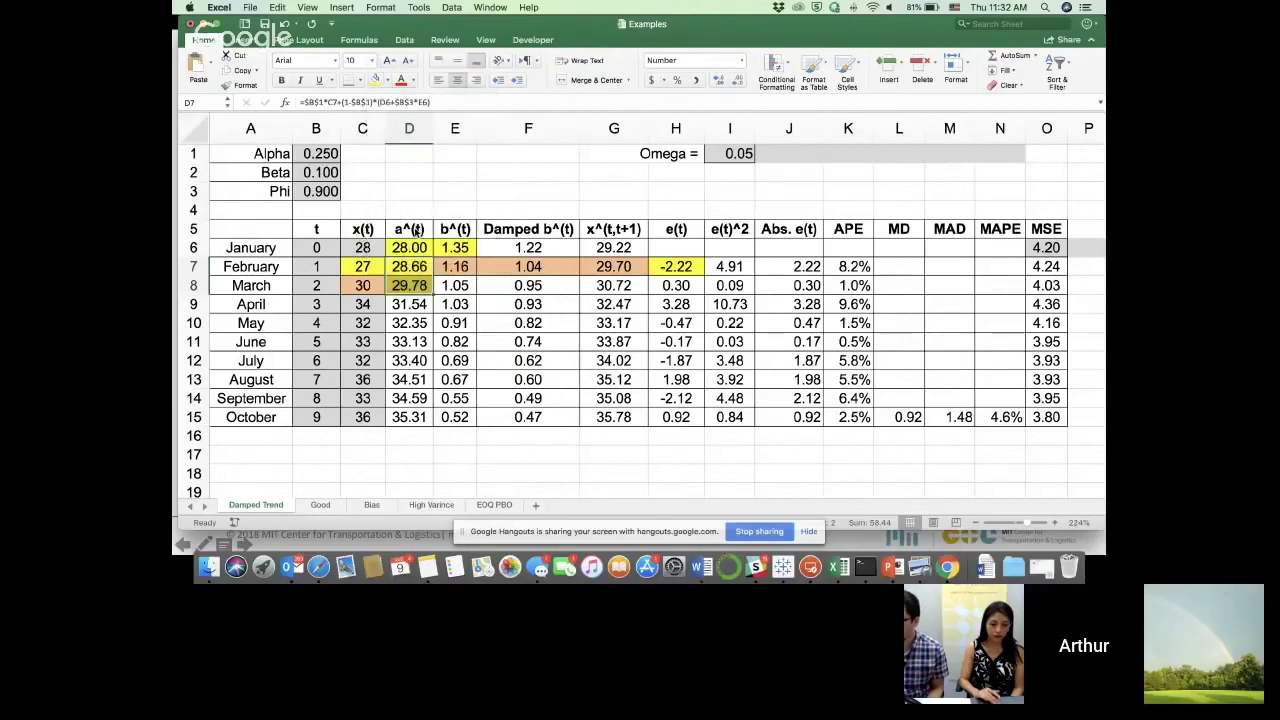
{"action": "left_click", "coordinate": [510, 268]}
Step: Highlight the a^(t) values in D7:D8, February's damped b^(t) in F7 and March's b^(t) in E8 with a dark red fill
{"action": "left_click_drag", "start_coordinate": [412, 266], "coordinate": [410, 288]}
{"action": "left_click", "coordinate": [383, 84]}
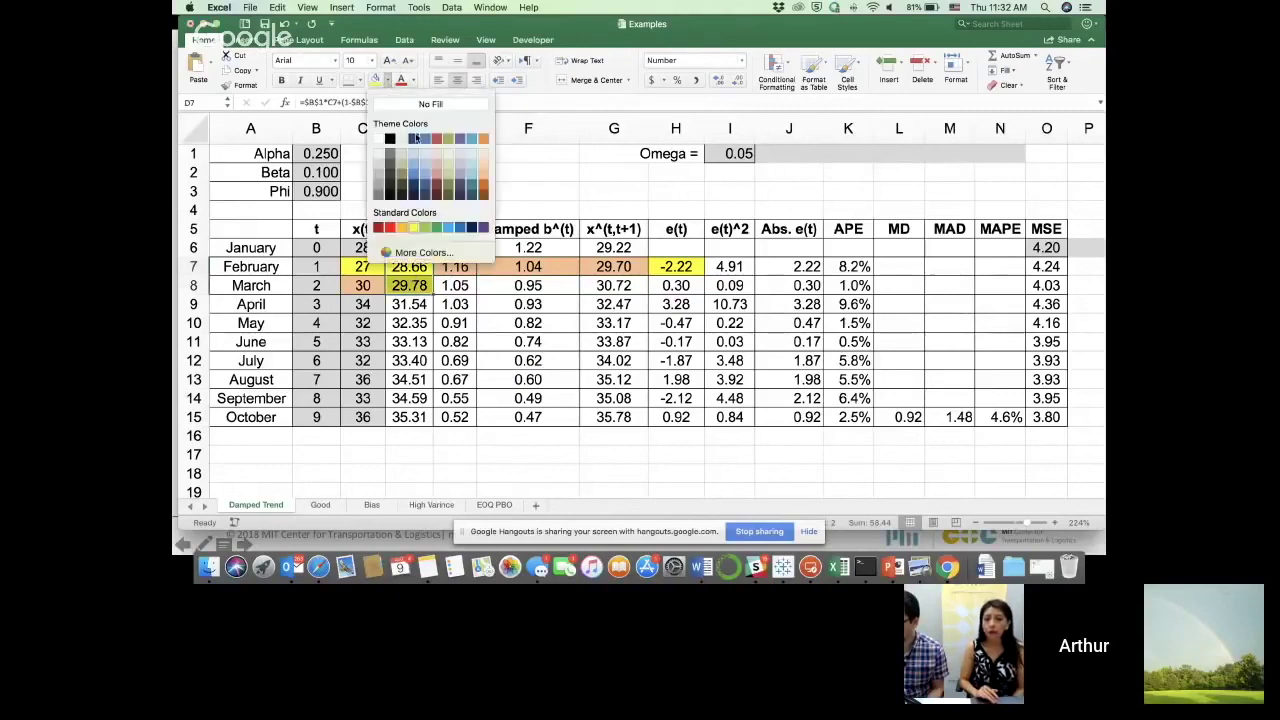
{"action": "left_click", "coordinate": [379, 228]}
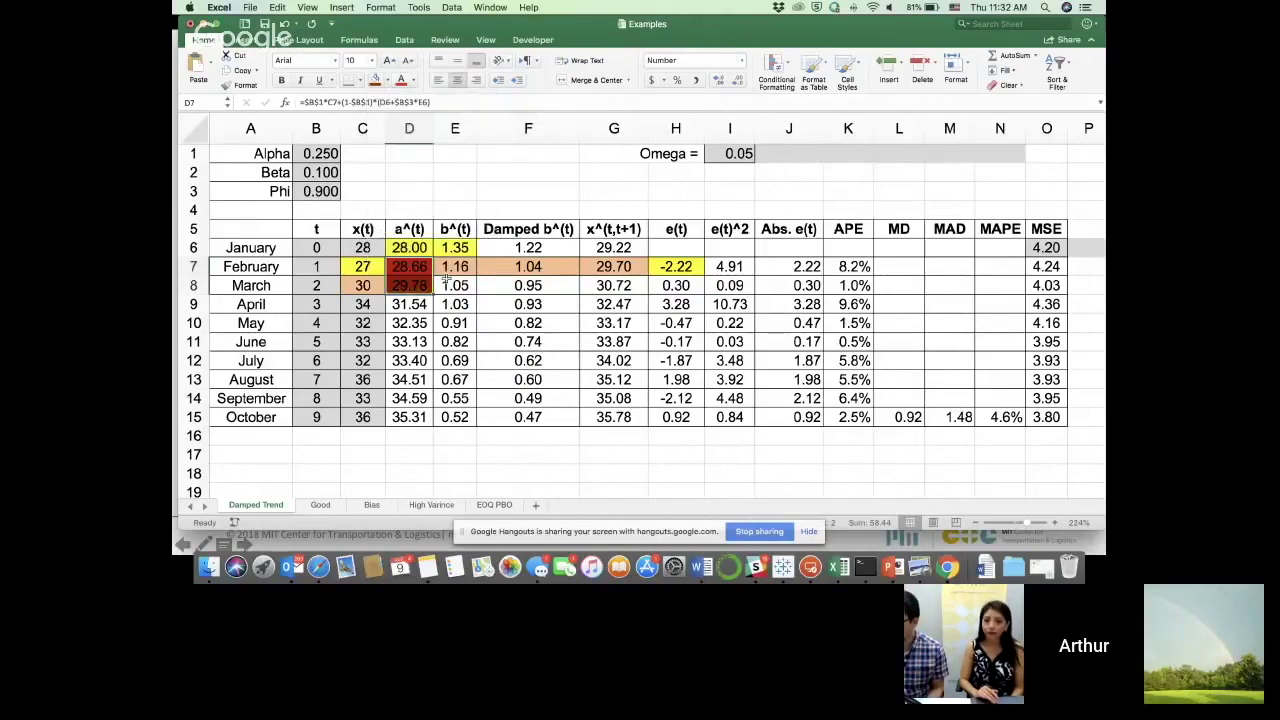
{"action": "left_click", "coordinate": [518, 266]}
{"action": "left_click", "coordinate": [375, 80]}
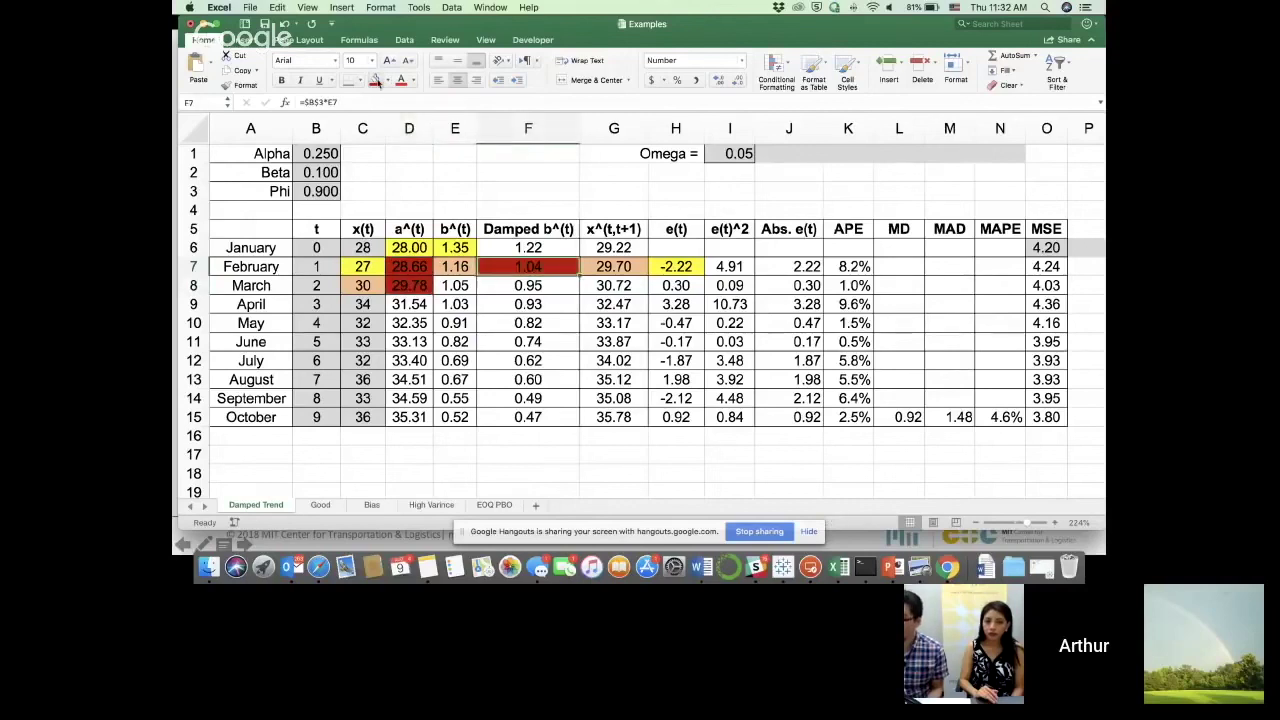
{"action": "left_click", "coordinate": [468, 285]}
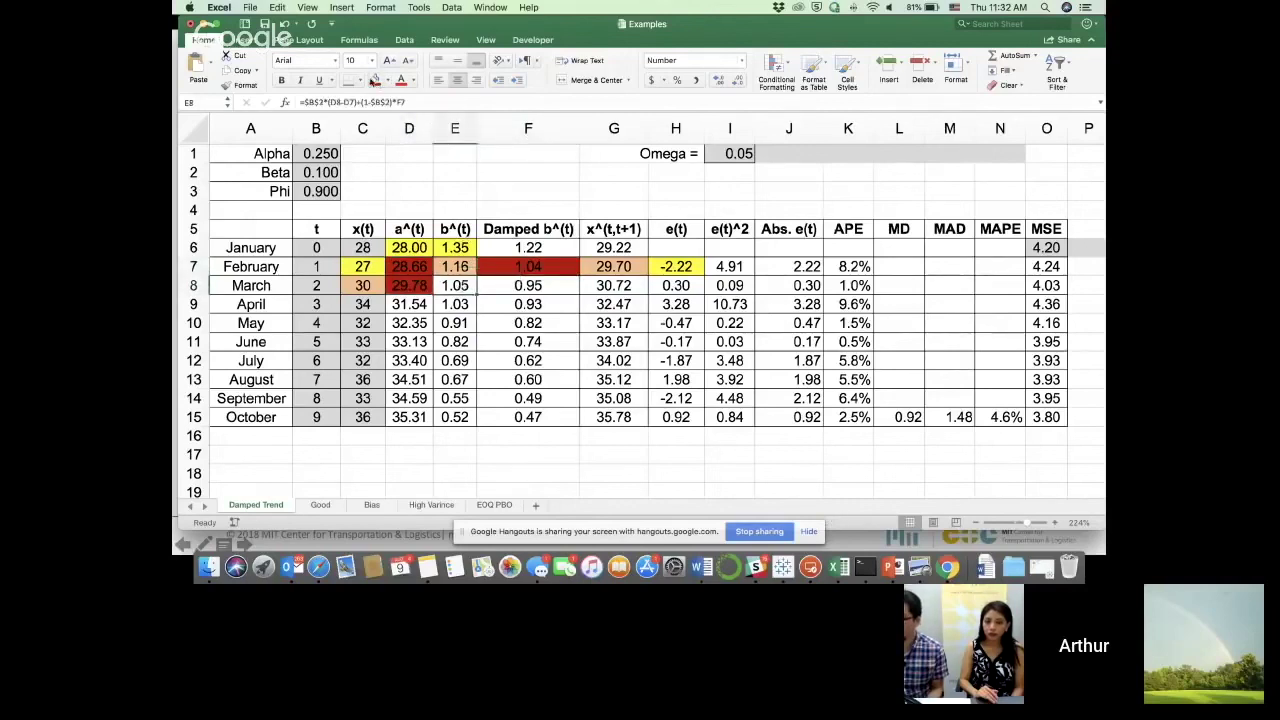
{"action": "left_click", "coordinate": [375, 80]}
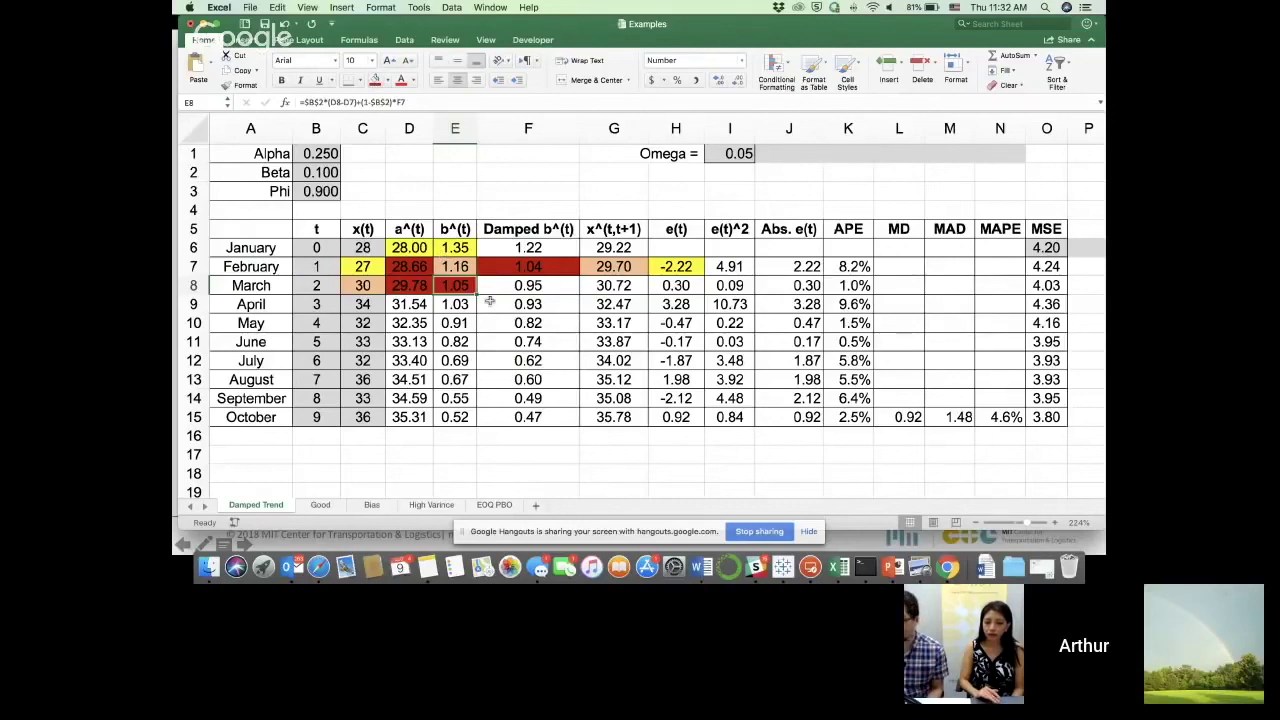
Step: Review March's damped b^(t) formula in F8 and forecast formula in G8, and move to the e(t) column
{"action": "left_click", "coordinate": [521, 286]}
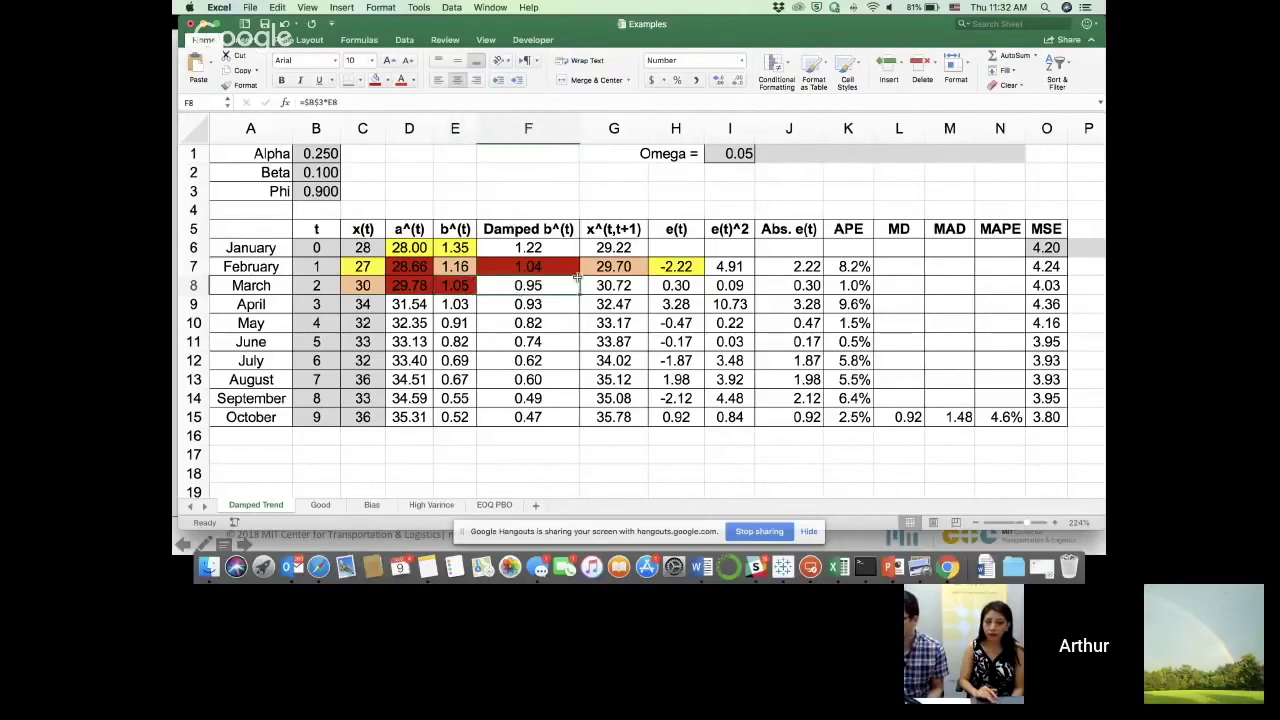
{"action": "left_click", "coordinate": [614, 286]}
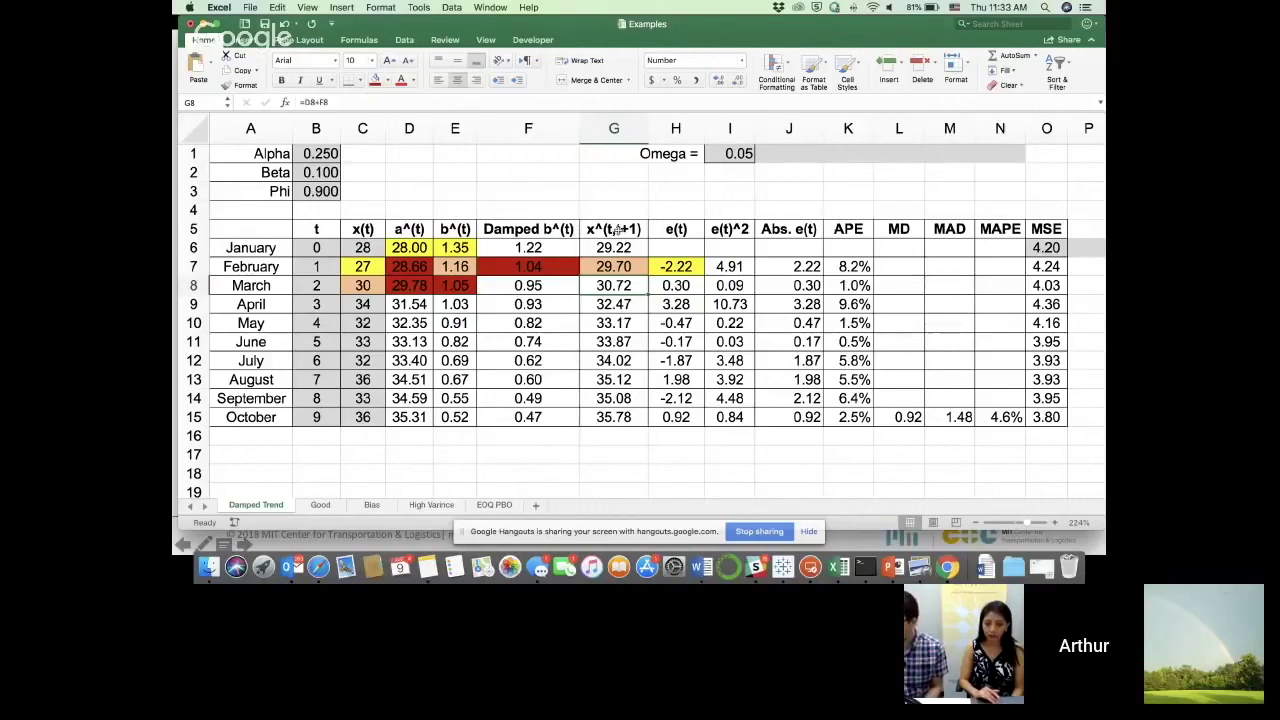
{"action": "left_click", "coordinate": [677, 245]}
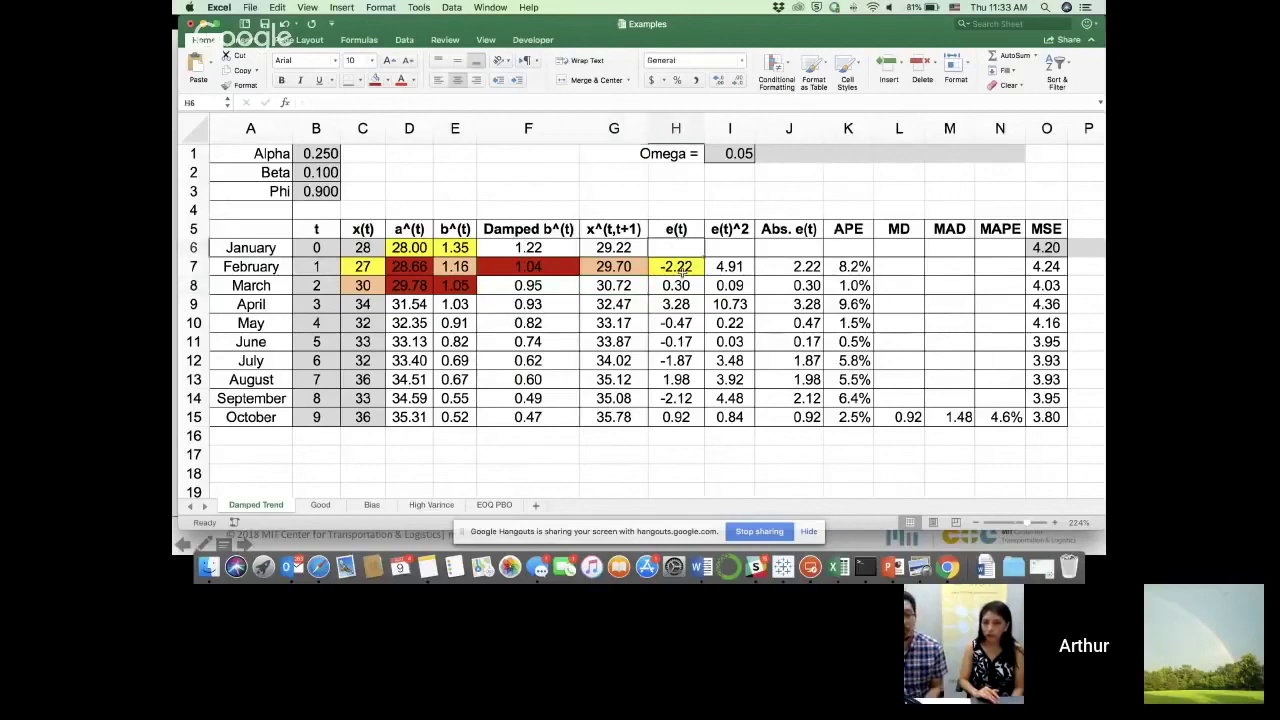